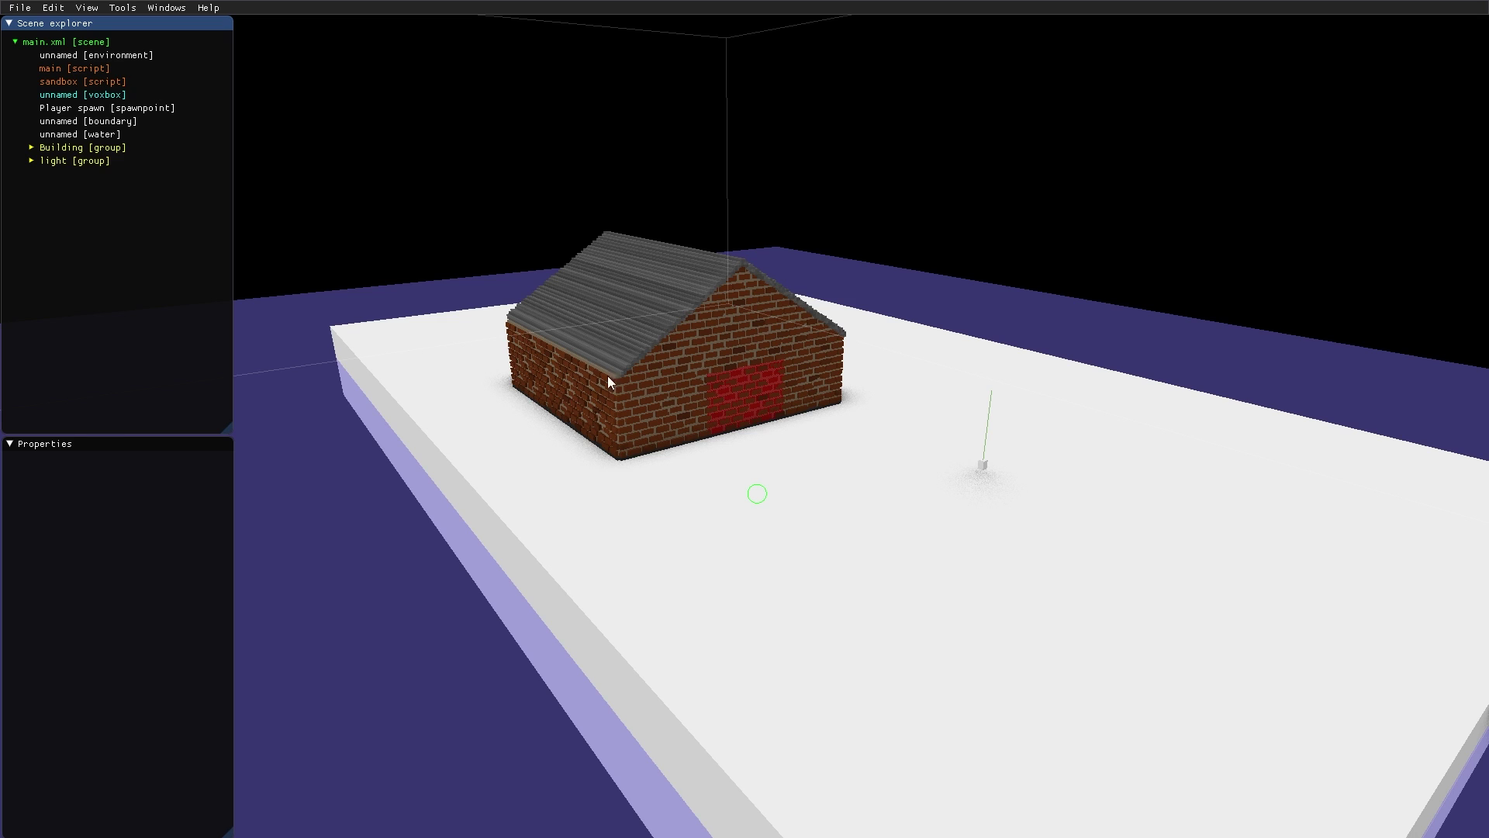
Step: Play-test the level by walking through the brick building and up to the glowing block outside, and return to the editor
{"action": "left_click_drag", "start_coordinate": [652, 351], "coordinate": [666, 353], "text": "alt"}
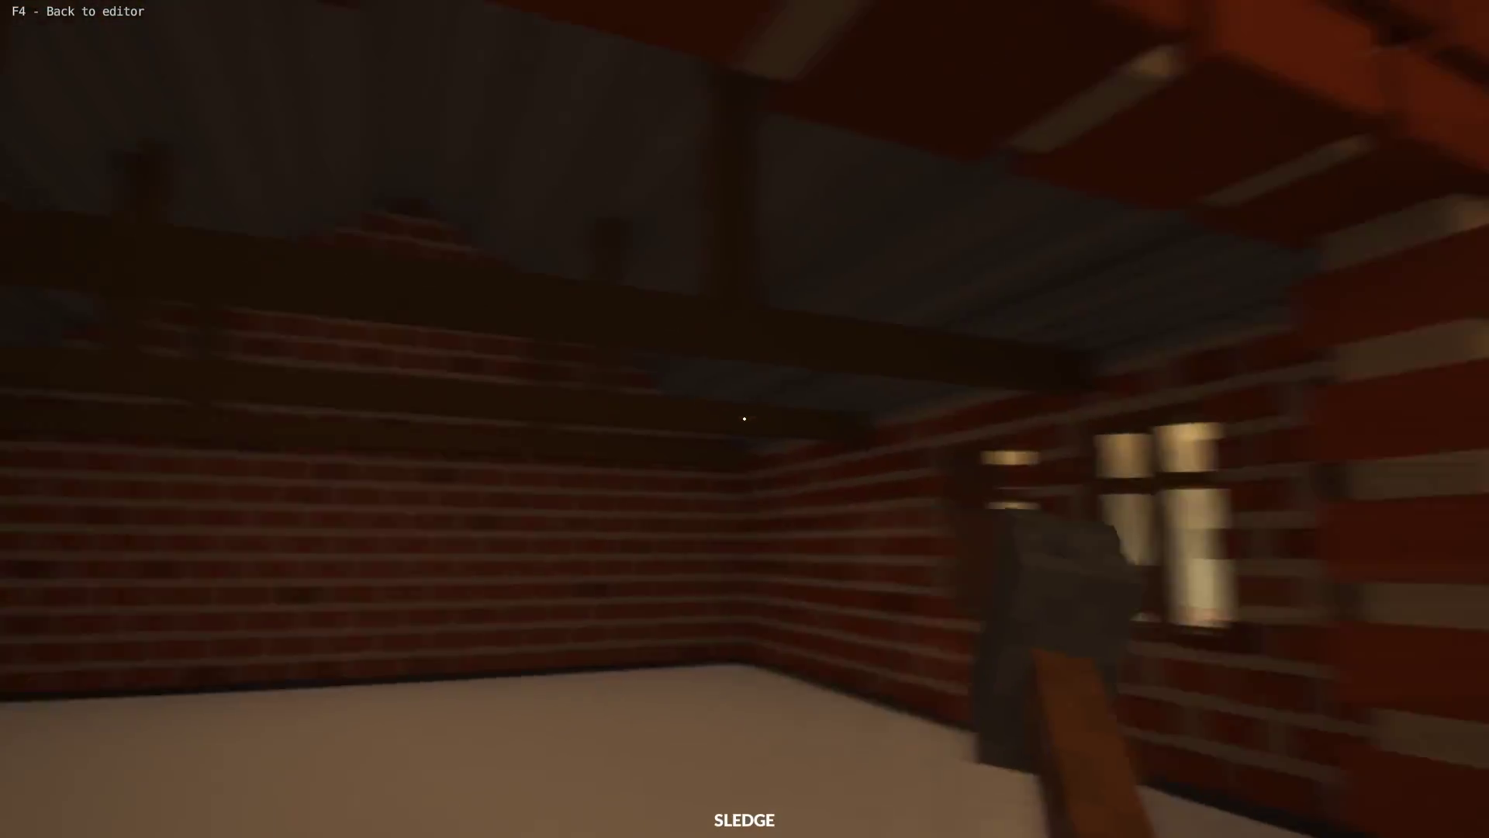
{"action": "key", "text": "a"}
{"action": "key", "text": "w"}
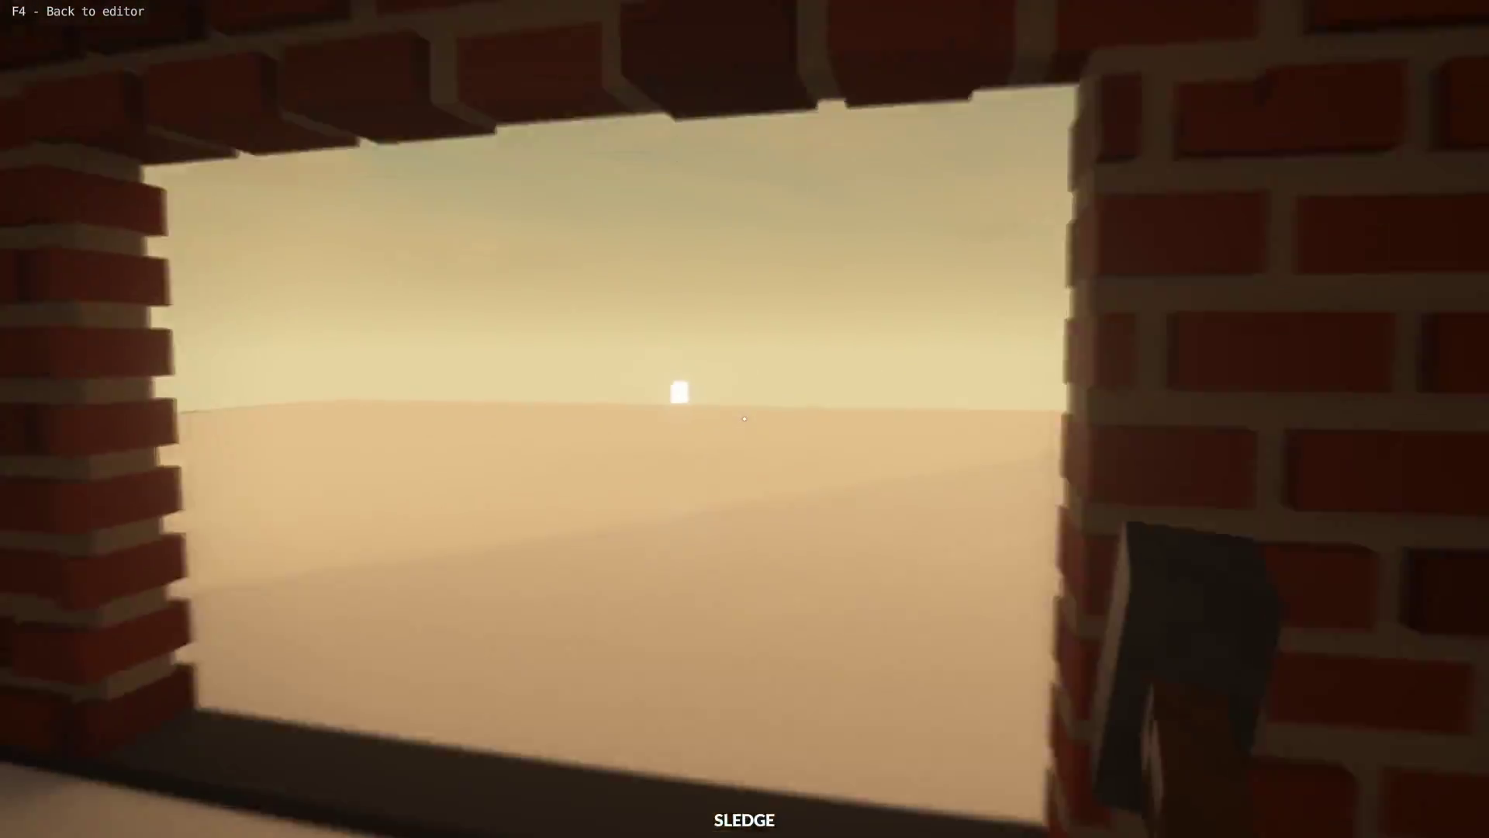
{"action": "key", "text": "w"}
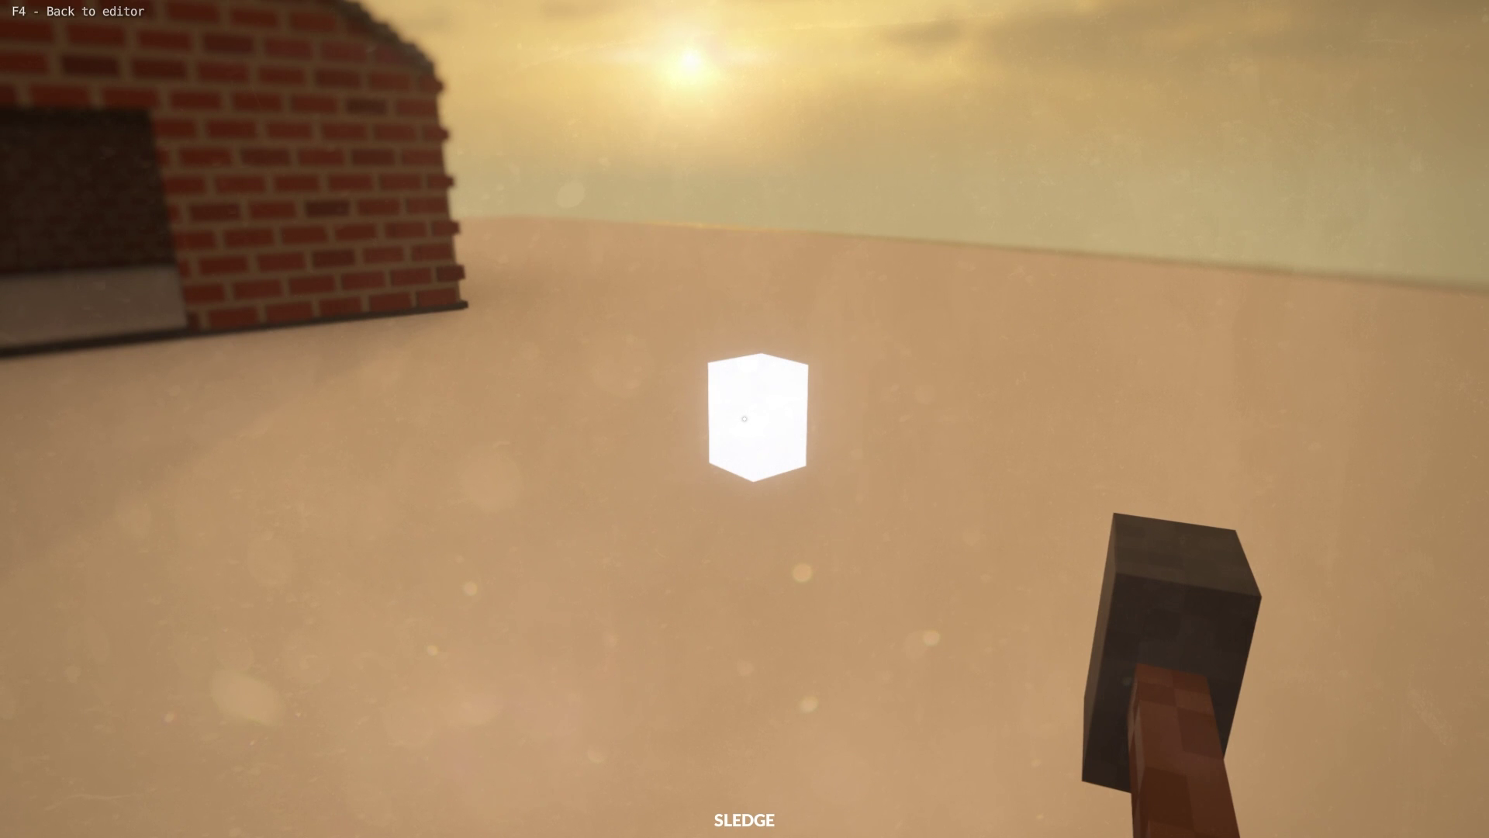
{"action": "key", "text": "s"}
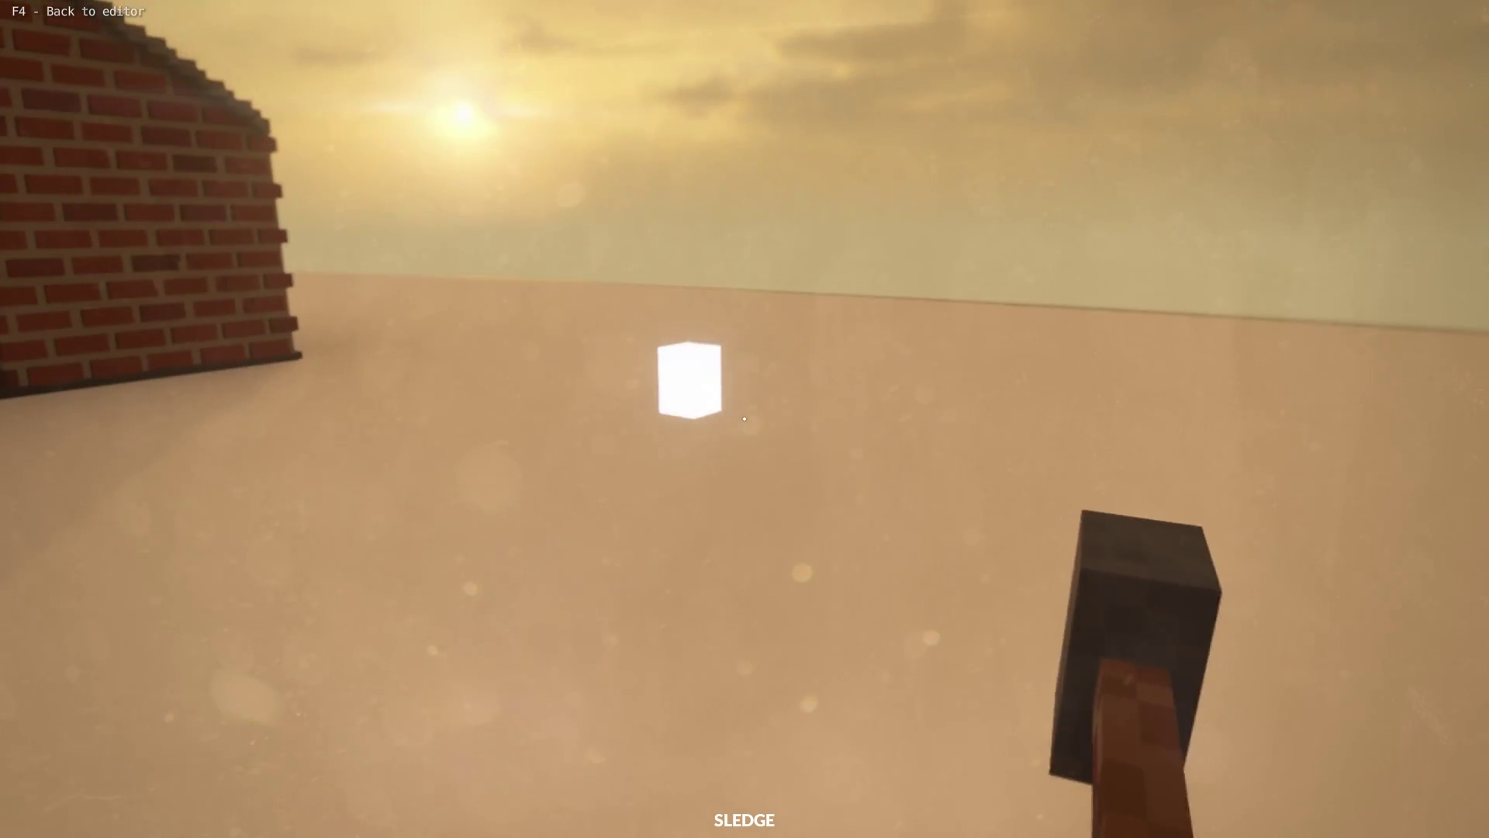
{"action": "key", "text": "F4"}
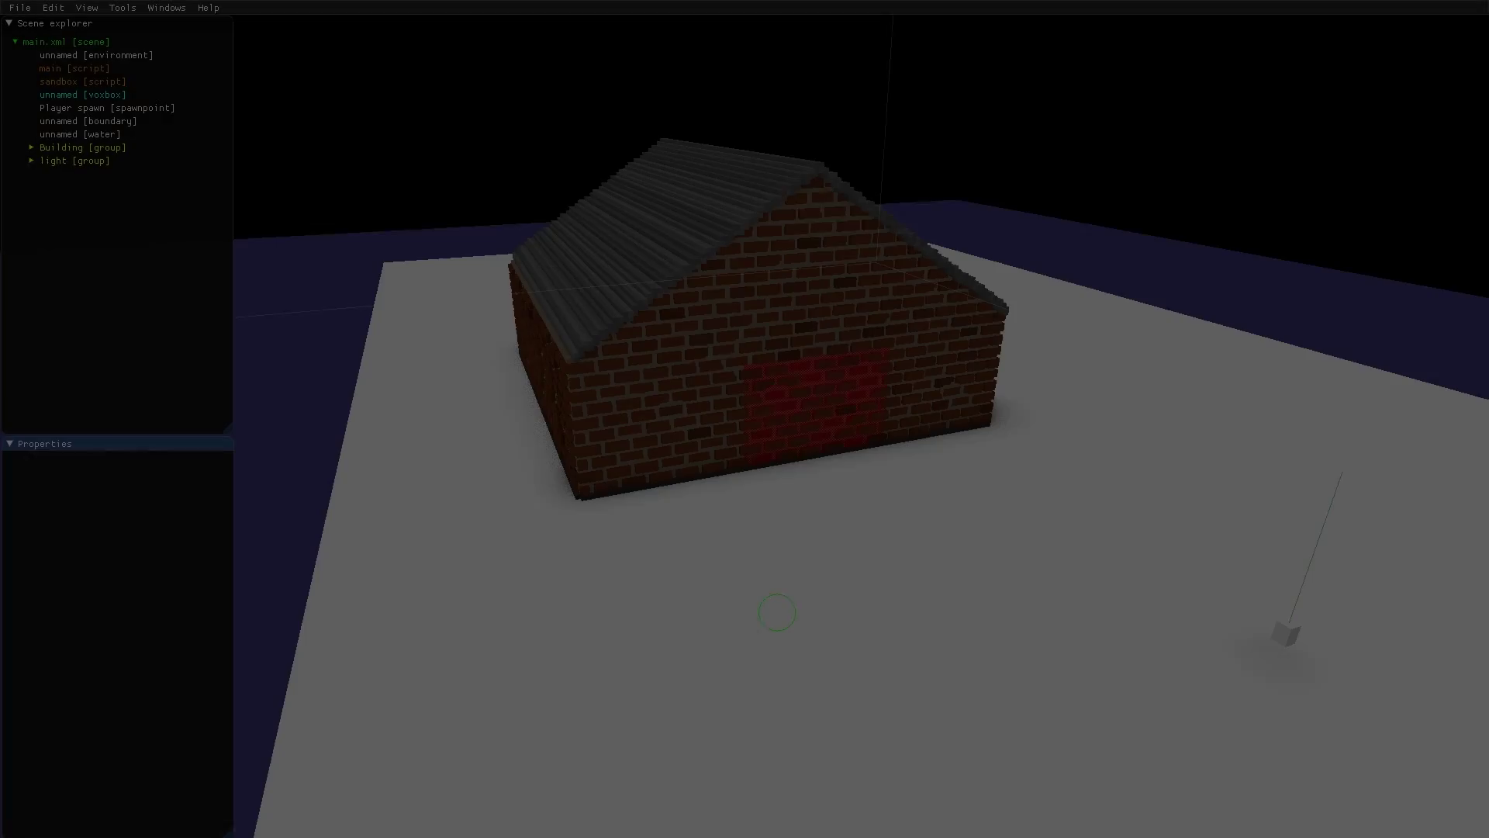
Step: Inspect the properties of the hanging white voxbox, including its pbr values, and of the rope above it
{"action": "double_click", "coordinate": [1289, 637]}
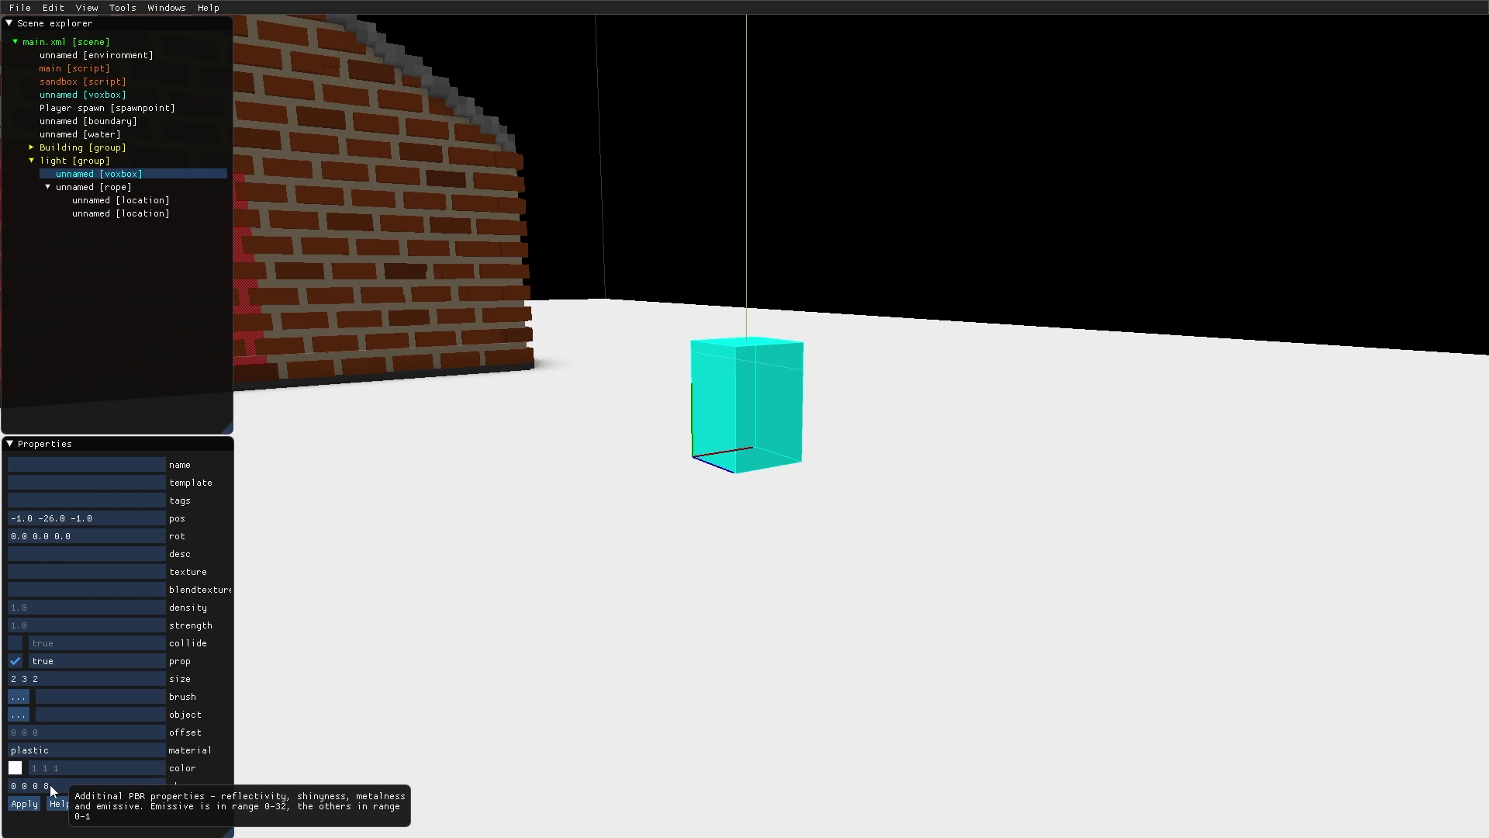
{"action": "middle_click_drag", "start_coordinate": [466, 513], "coordinate": [456, 594]}
{"action": "scroll", "coordinate": [456, 594], "scroll_direction": "down", "scroll_amount": 3}
{"action": "right_click_drag", "start_coordinate": [456, 594], "coordinate": [498, 597]}
{"action": "mouse_move", "coordinate": [499, 598]}
{"action": "middle_mouse_down"}
{"action": "mouse_move", "coordinate": [512, 593]}
{"action": "mouse_move", "coordinate": [500, 613]}
{"action": "middle_mouse_up"}
{"action": "left_click", "coordinate": [725, 541]}
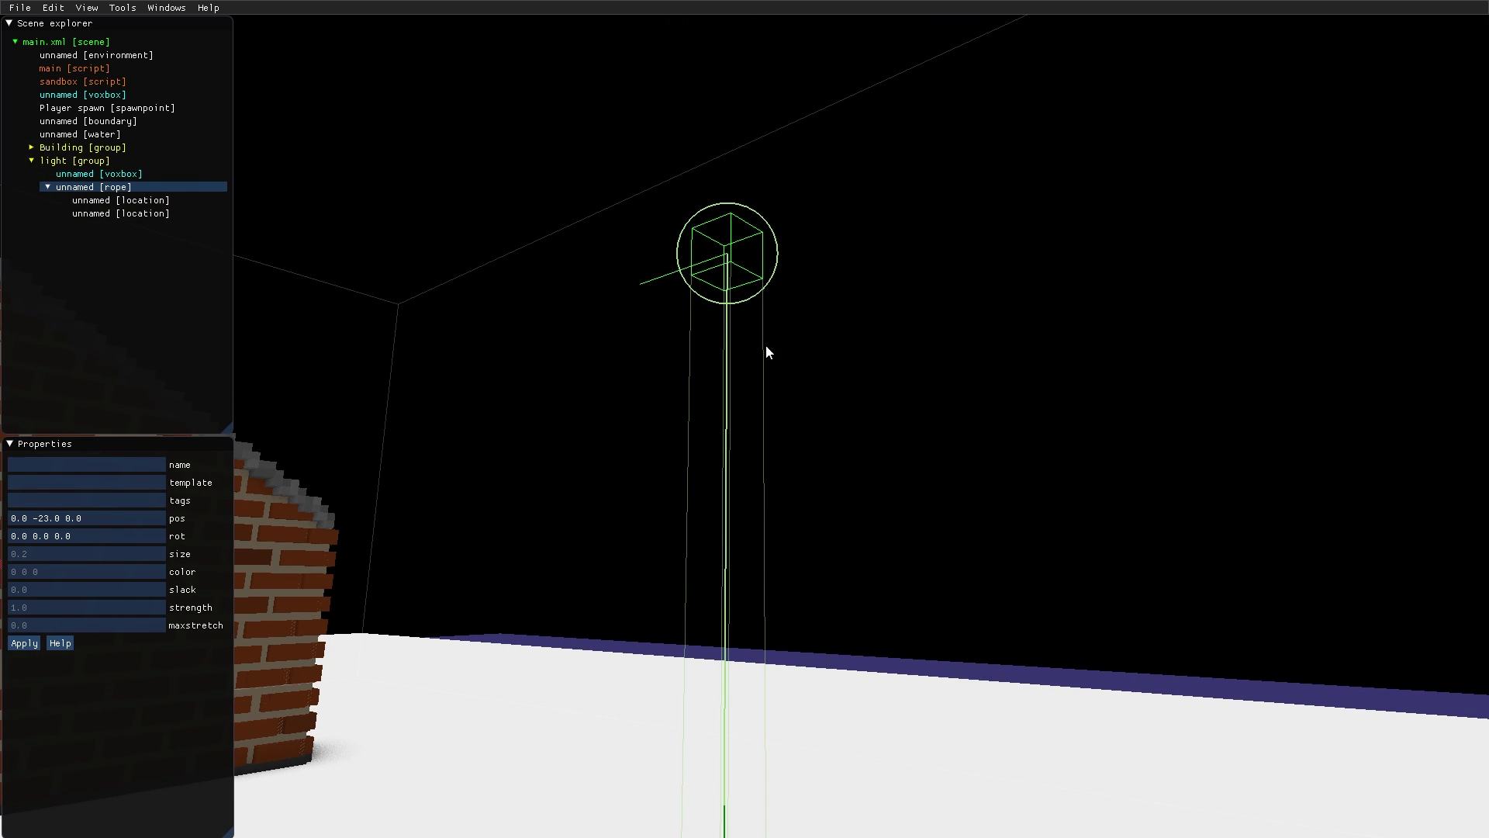
Step: Move the whole light group inside the building so its rope hangs from the underside of the roof
{"action": "left_click", "coordinate": [98, 164]}
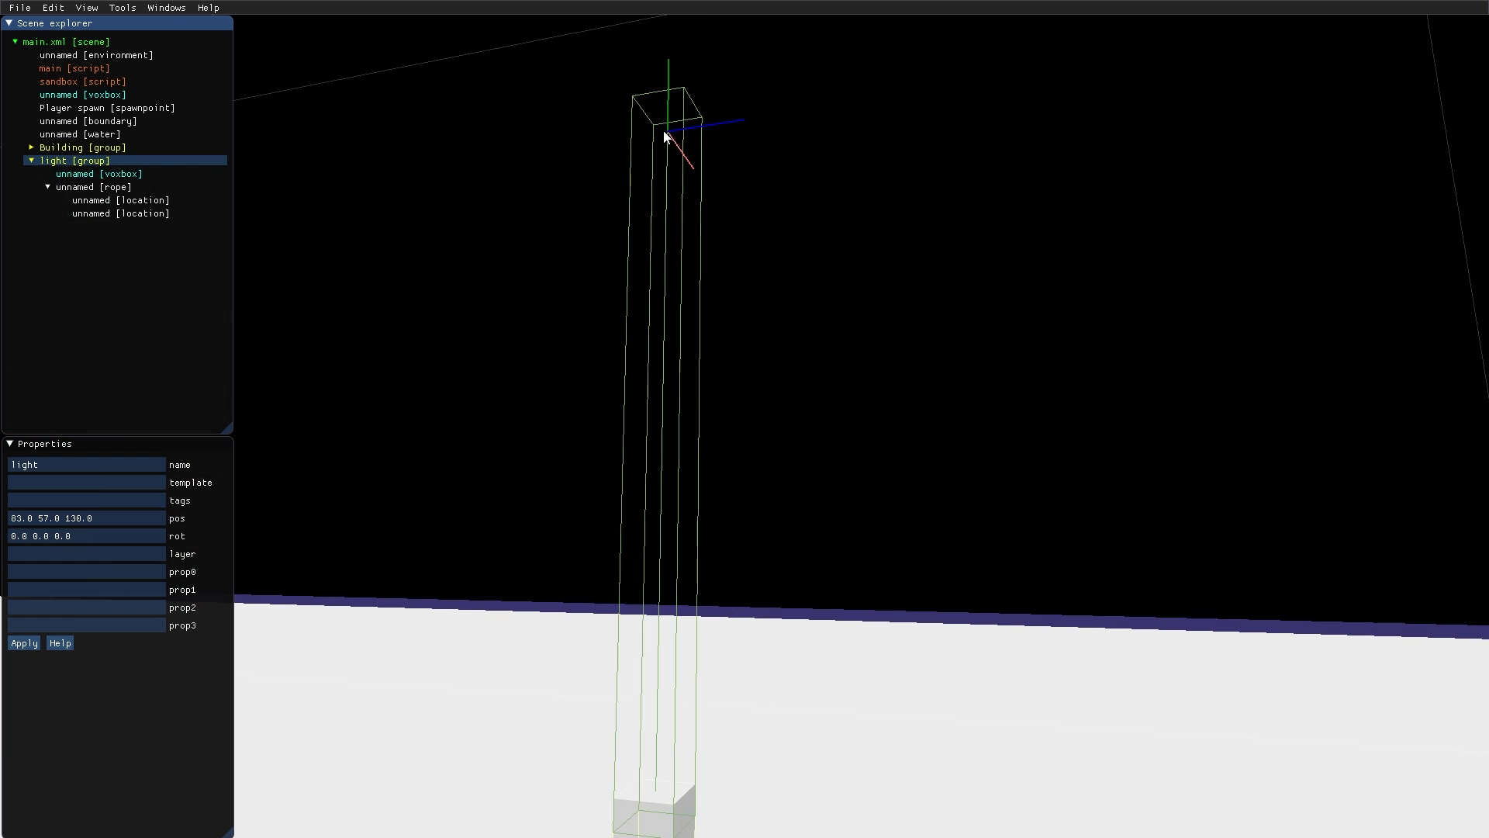
{"action": "right_click_drag", "start_coordinate": [732, 189], "coordinate": [605, 244]}
{"action": "middle_click_drag", "start_coordinate": [500, 323], "coordinate": [723, 243]}
{"action": "scroll", "coordinate": [492, 286], "scroll_direction": "up", "scroll_amount": 5}
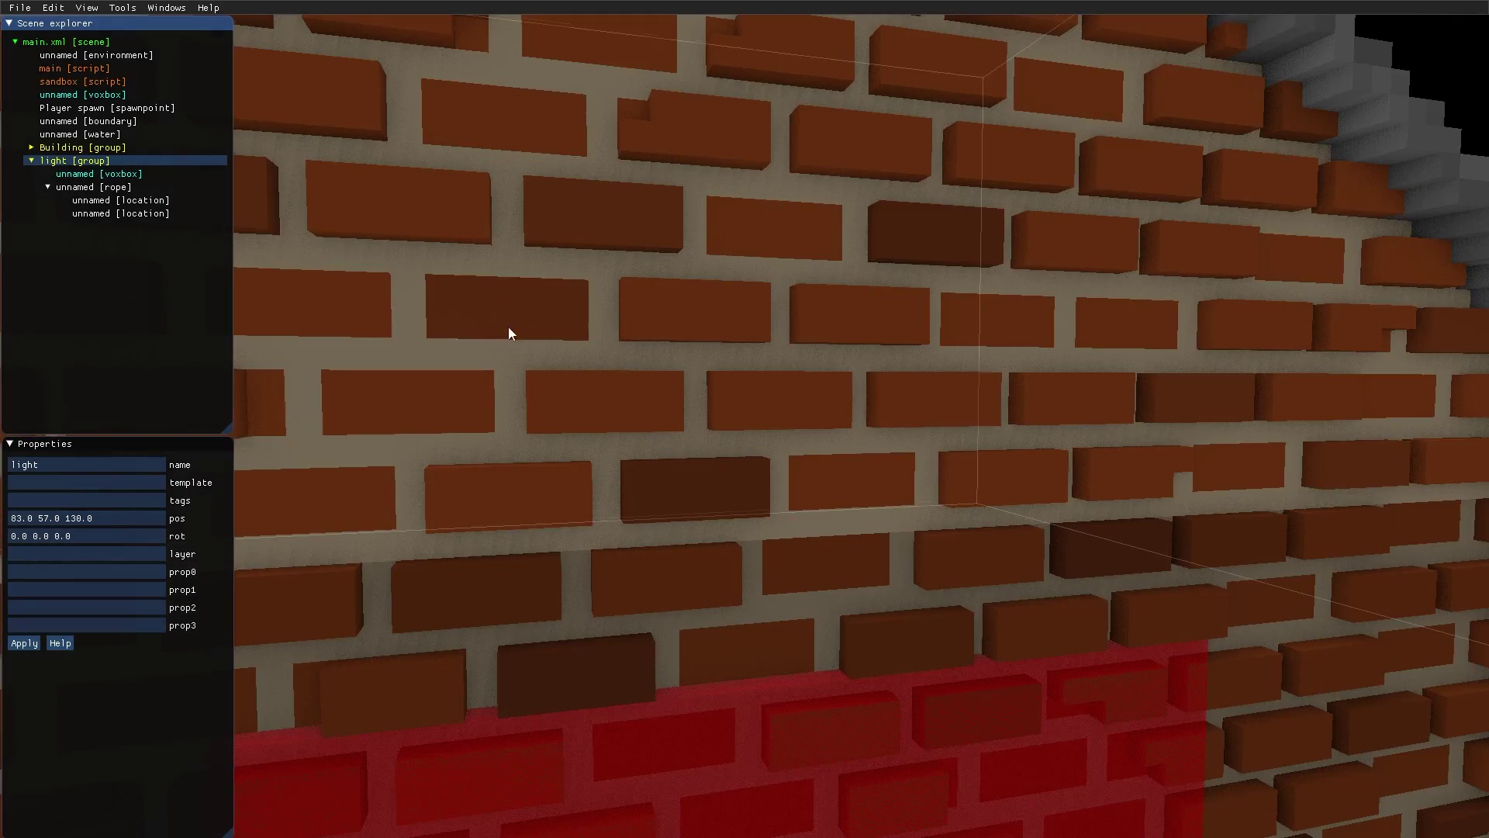
{"action": "right_click_drag", "start_coordinate": [514, 328], "coordinate": [786, 242]}
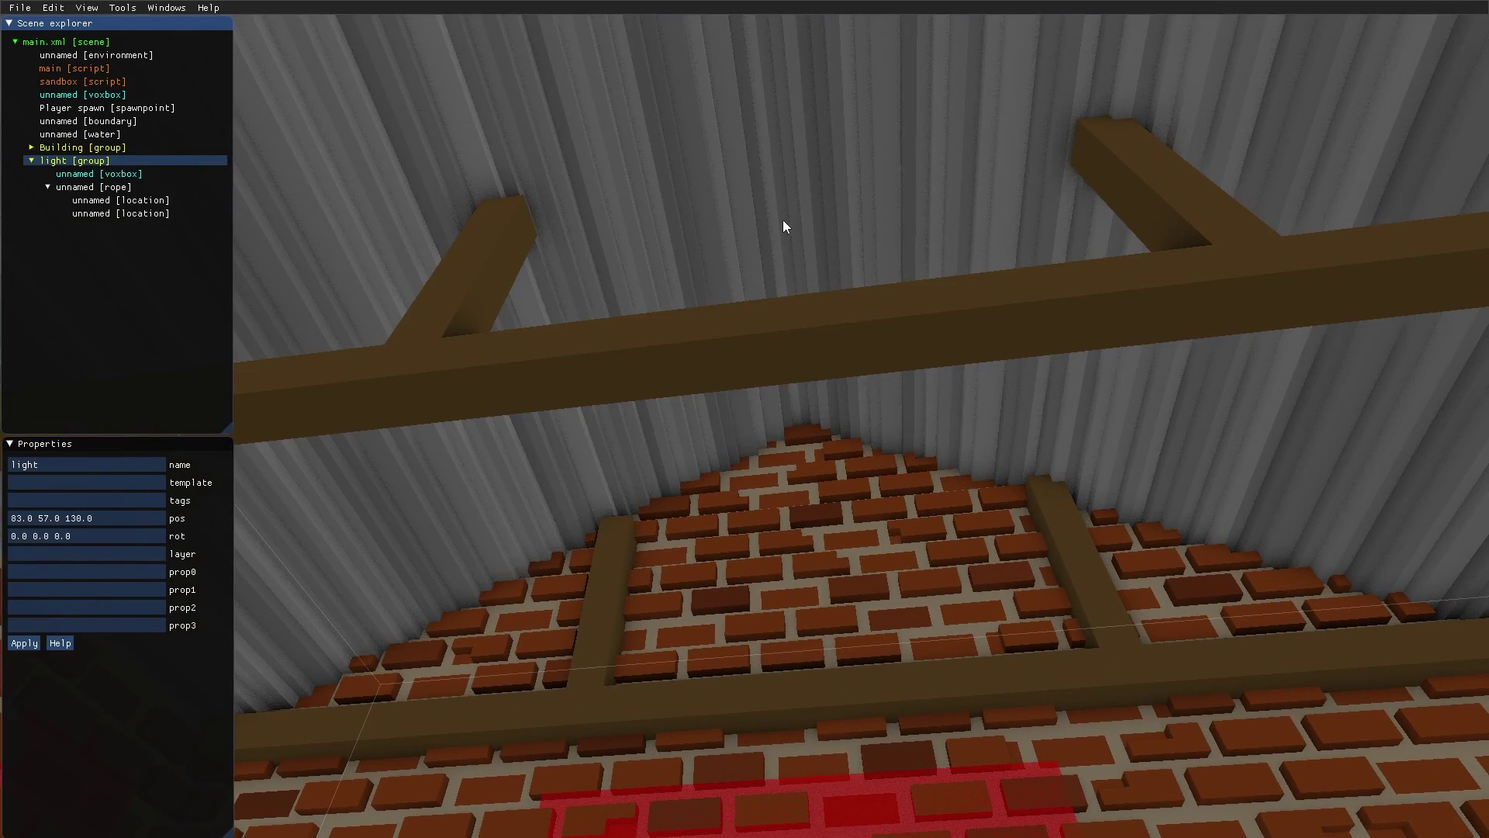
{"action": "key", "text": "space"}
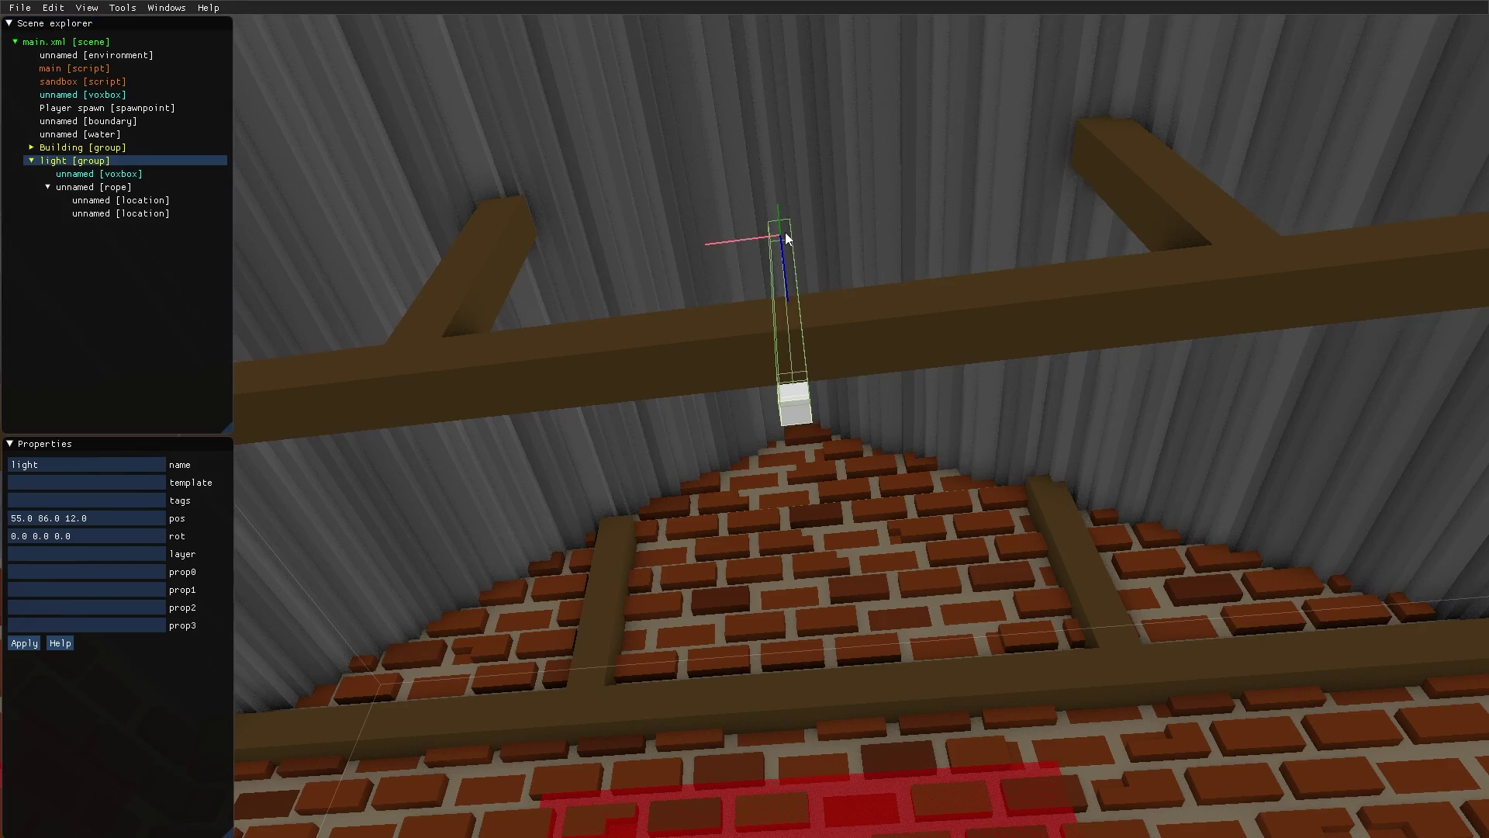
{"action": "right_click_drag", "start_coordinate": [812, 352], "coordinate": [631, 422]}
{"action": "scroll", "coordinate": [627, 417], "scroll_direction": "down", "scroll_amount": 8}
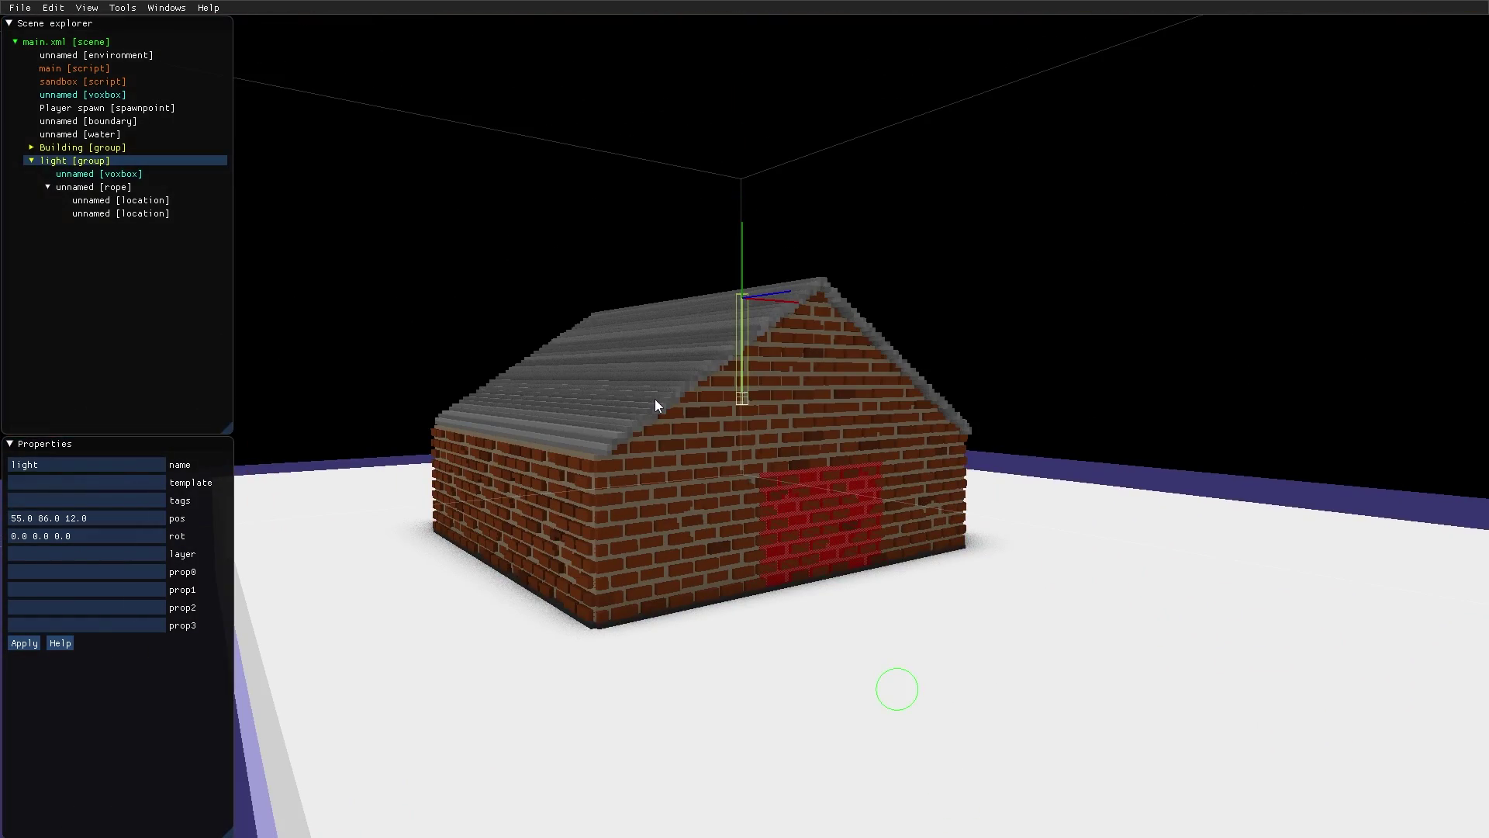
Step: Add a new light entity as a child of the hanging voxbox in the light group
{"action": "scroll", "coordinate": [730, 385], "scroll_direction": "up", "scroll_amount": 5}
{"action": "scroll", "coordinate": [715, 384], "scroll_direction": "up", "scroll_amount": 2}
{"action": "right_click_drag", "start_coordinate": [715, 385], "coordinate": [908, 362]}
{"action": "left_click", "coordinate": [830, 314]}
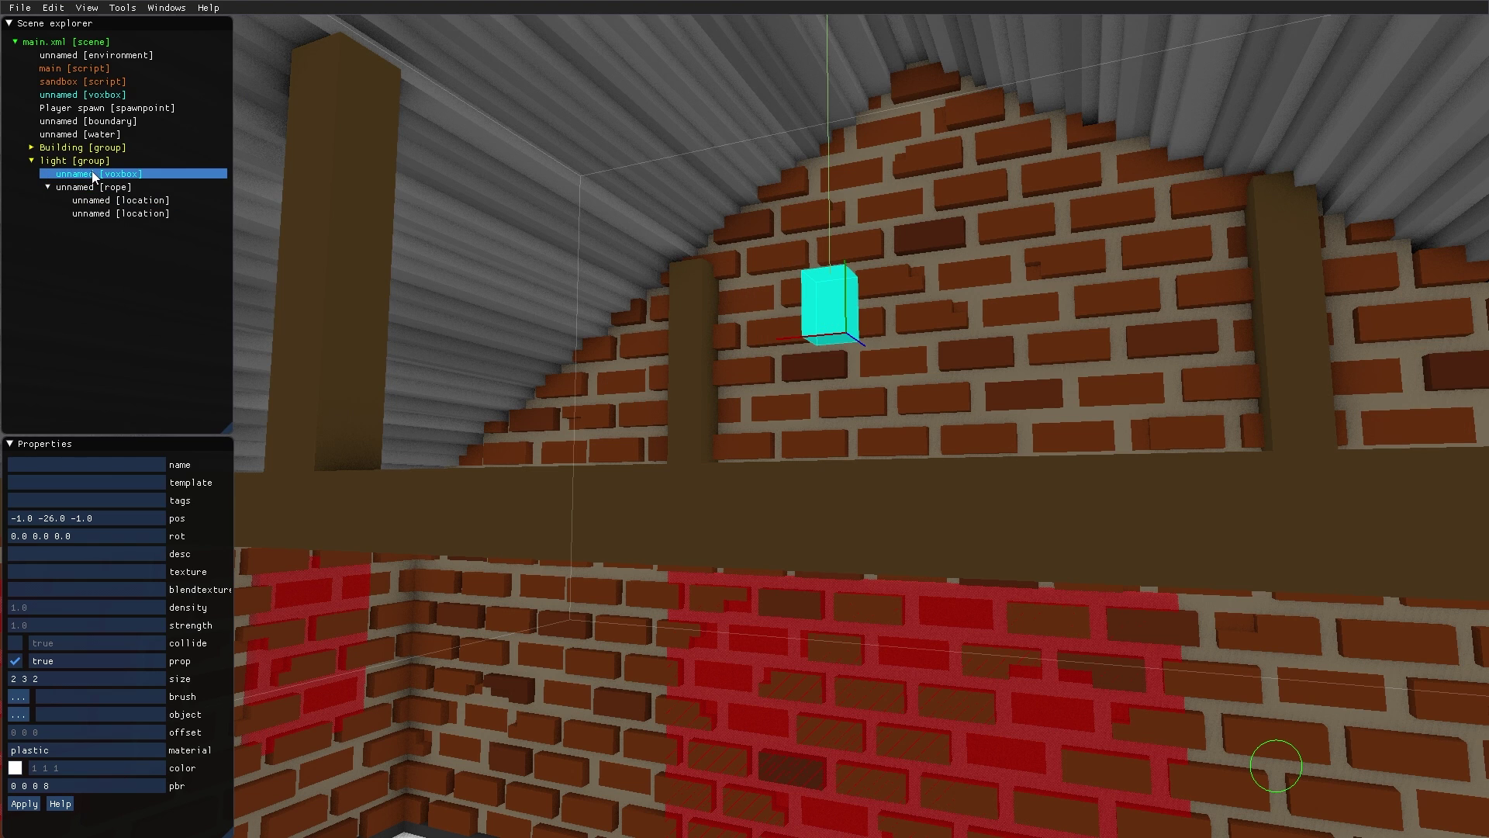
{"action": "right_click", "coordinate": [91, 173]}
{"action": "mouse_move", "coordinate": [183, 406]}
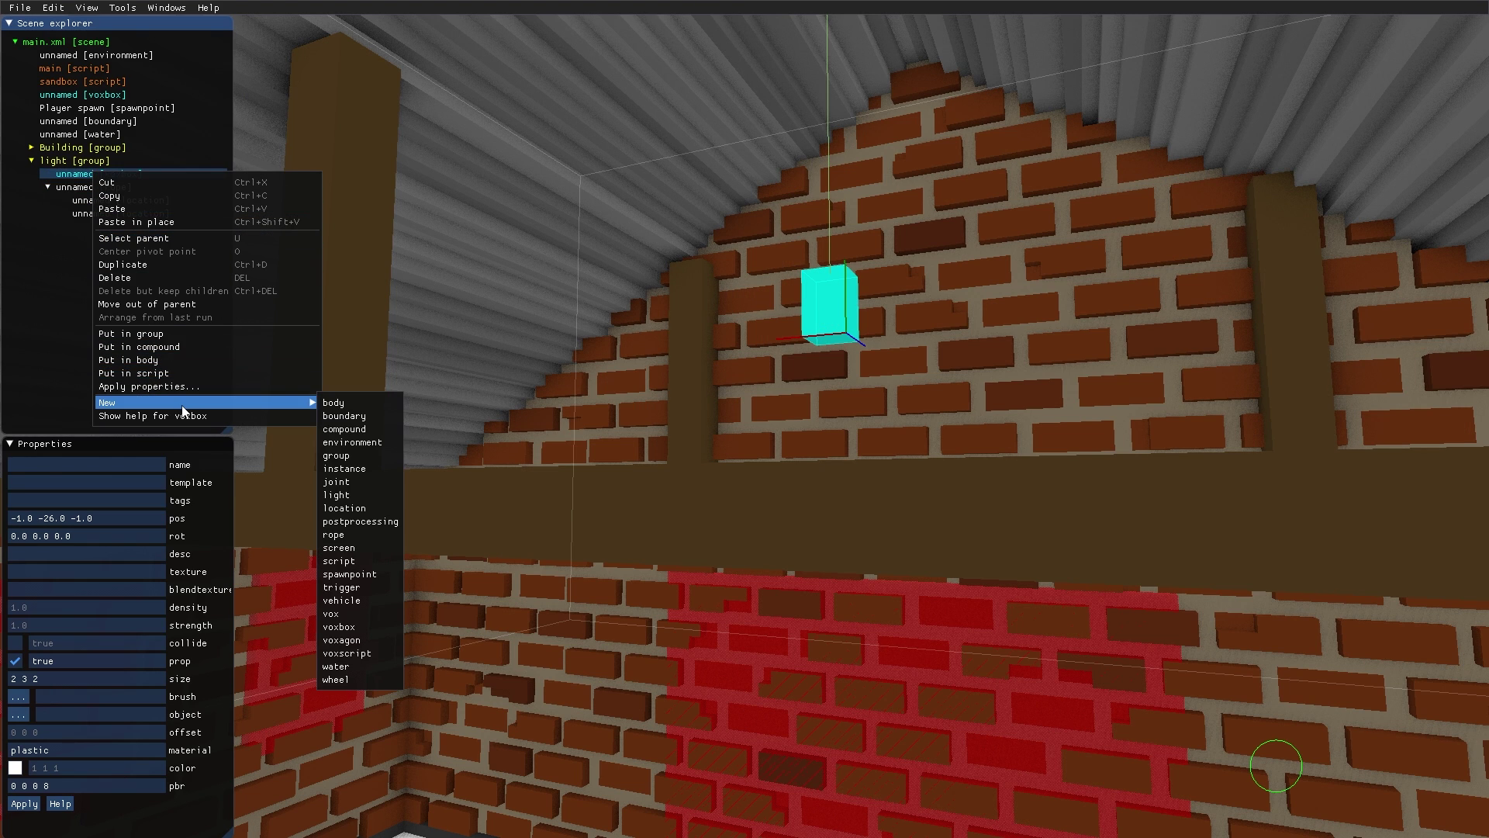
{"action": "left_click", "coordinate": [347, 495]}
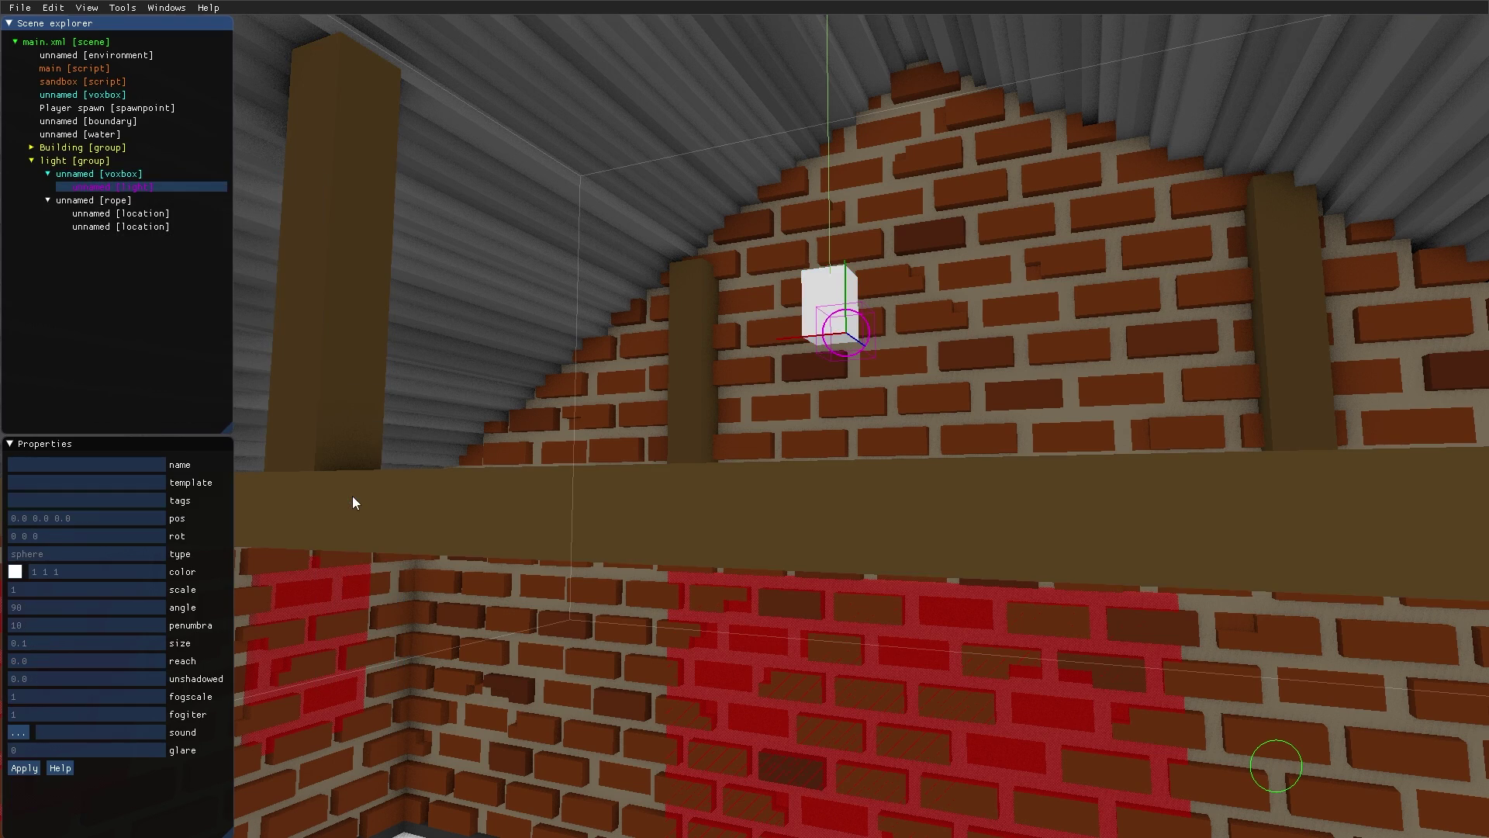
Step: Move the new light to the inside of the voxbox at position 1.0 1.0 1.0
{"action": "mouse_move", "coordinate": [835, 384]}
{"action": "right_mouse_down"}
{"action": "mouse_move", "coordinate": [887, 330]}
{"action": "mouse_move", "coordinate": [822, 362]}
{"action": "right_mouse_up"}
{"action": "scroll", "coordinate": [887, 330], "scroll_direction": "up", "scroll_amount": 5}
{"action": "left_click_drag", "start_coordinate": [711, 418], "coordinate": [645, 426]}
{"action": "right_click_drag", "start_coordinate": [827, 417], "coordinate": [712, 421]}
{"action": "left_click_drag", "start_coordinate": [793, 414], "coordinate": [842, 407]}
{"action": "right_click_drag", "start_coordinate": [842, 407], "coordinate": [822, 416]}
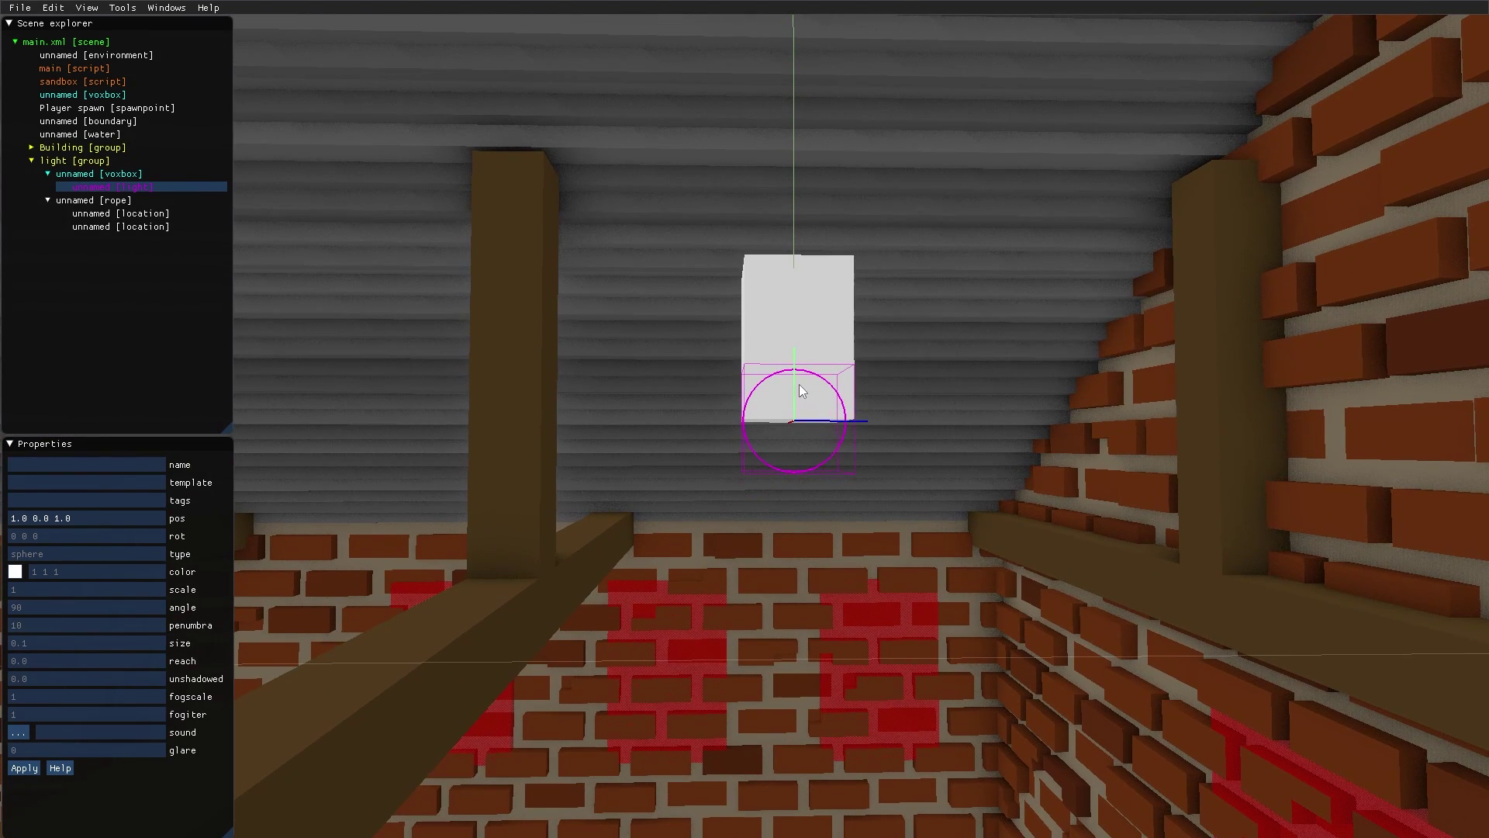
{"action": "left_click_drag", "start_coordinate": [793, 339], "coordinate": [791, 314]}
{"action": "right_click_drag", "start_coordinate": [791, 314], "coordinate": [741, 302]}
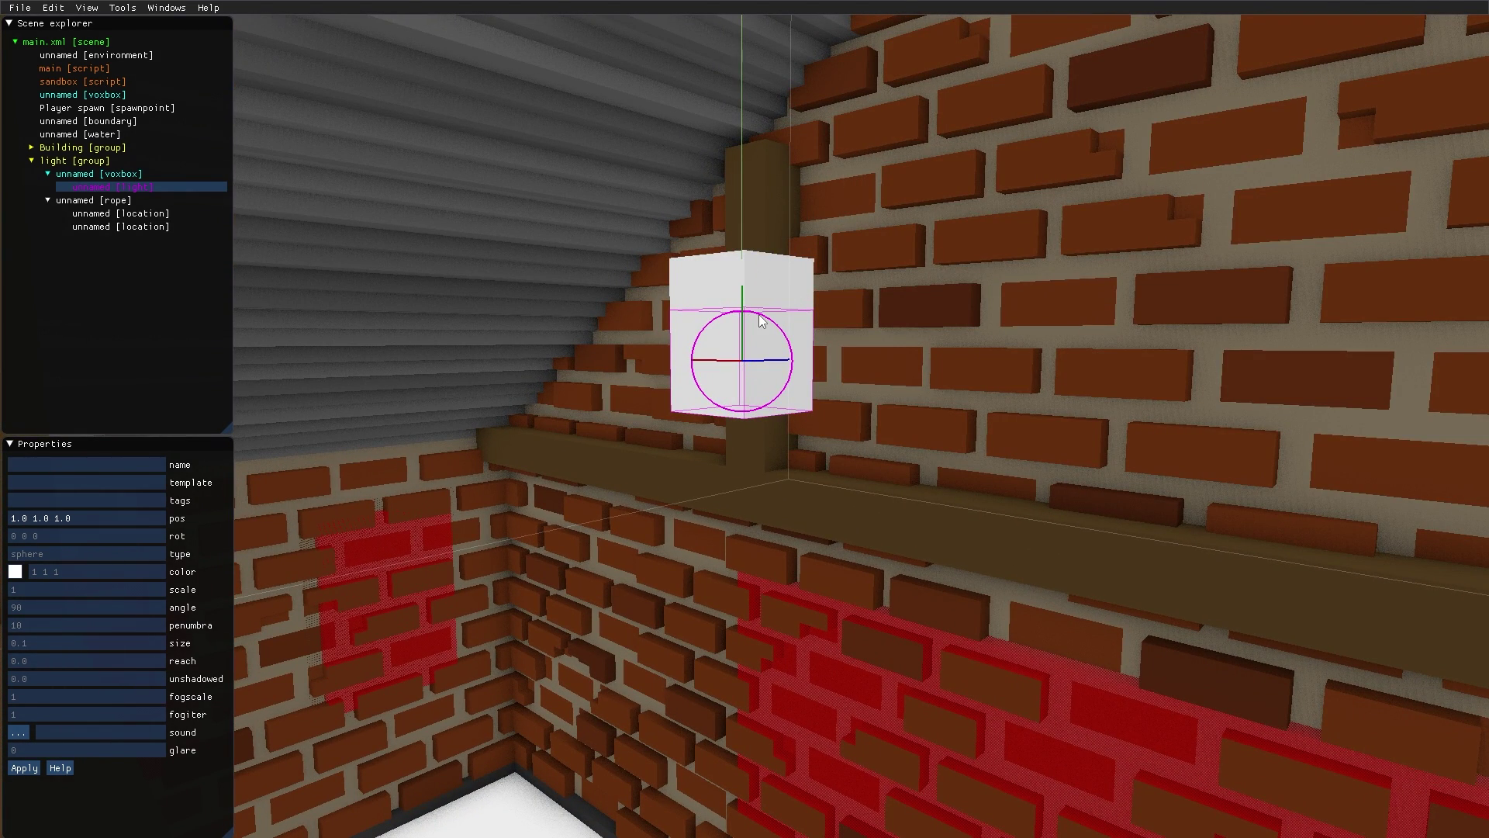
Step: Set the light's scale to 8 and check how far its range extends around the building
{"action": "scroll", "coordinate": [728, 401], "scroll_direction": "down", "scroll_amount": 4}
{"action": "right_click_drag", "start_coordinate": [718, 407], "coordinate": [776, 413]}
{"action": "middle_click_drag", "start_coordinate": [775, 412], "coordinate": [783, 296]}
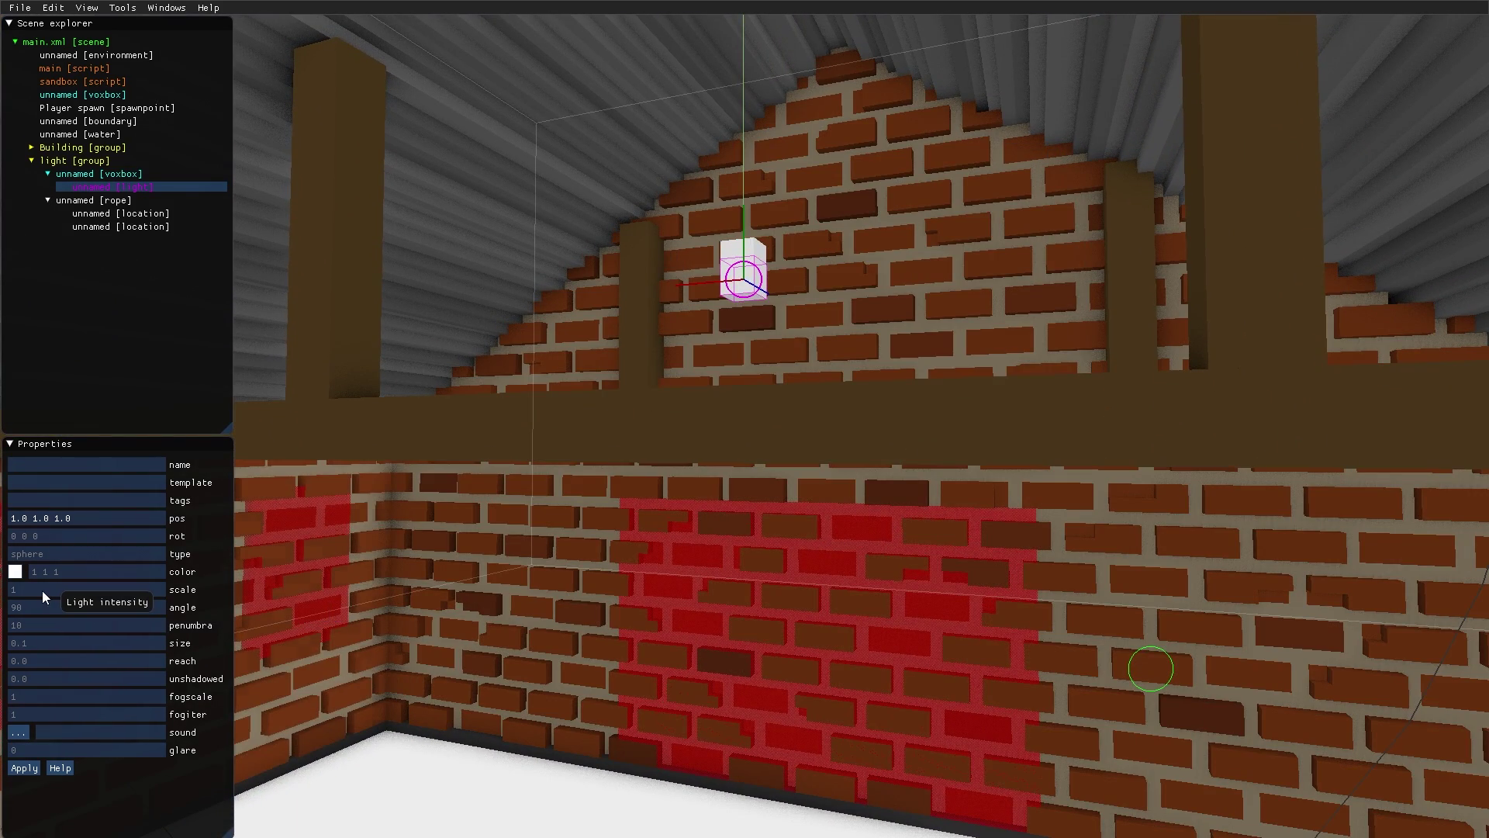
{"action": "left_click", "coordinate": [41, 589]}
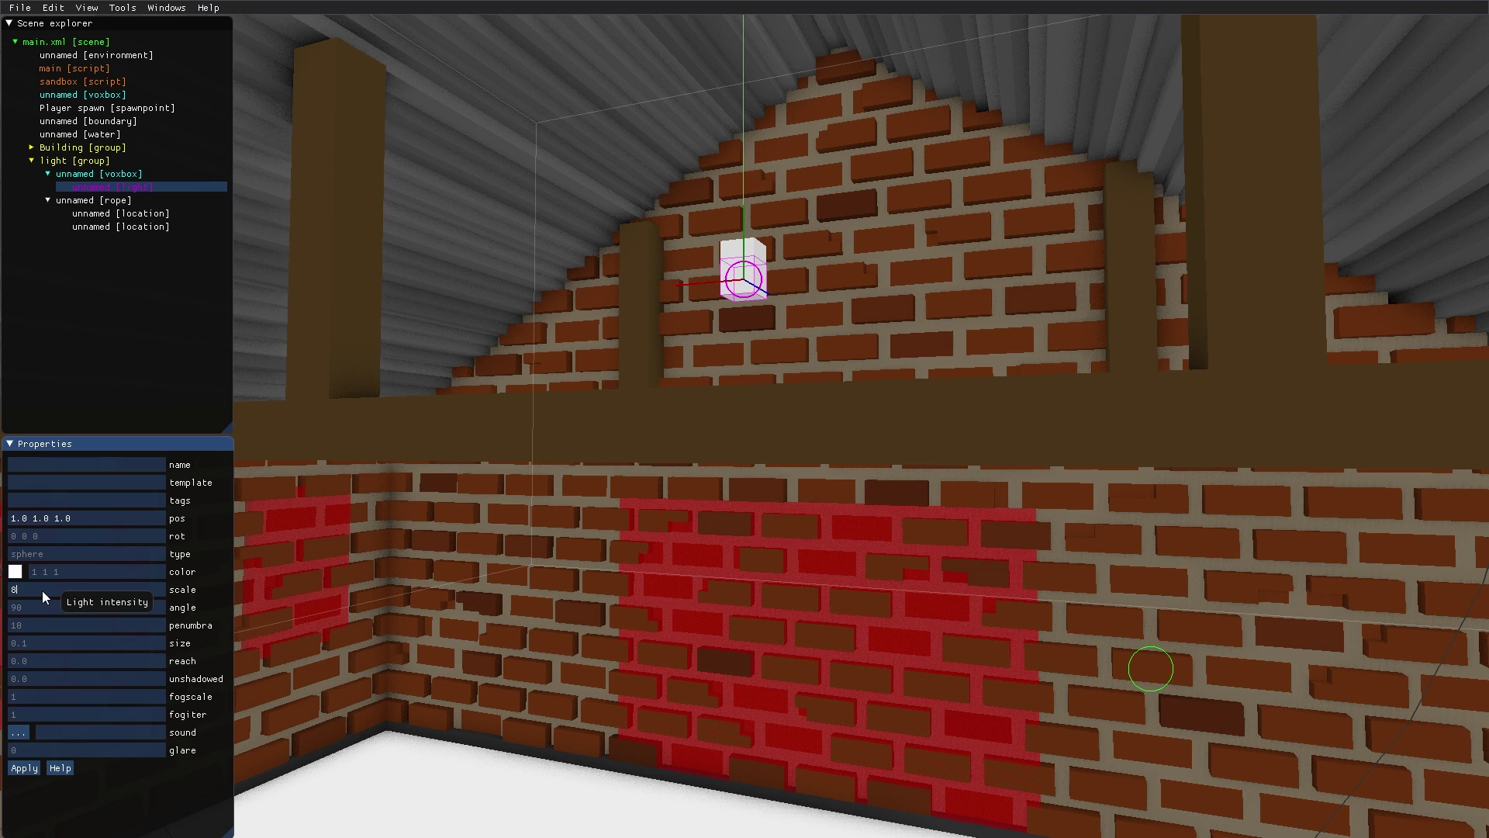
{"action": "scroll", "coordinate": [462, 529], "scroll_direction": "down", "scroll_amount": 10}
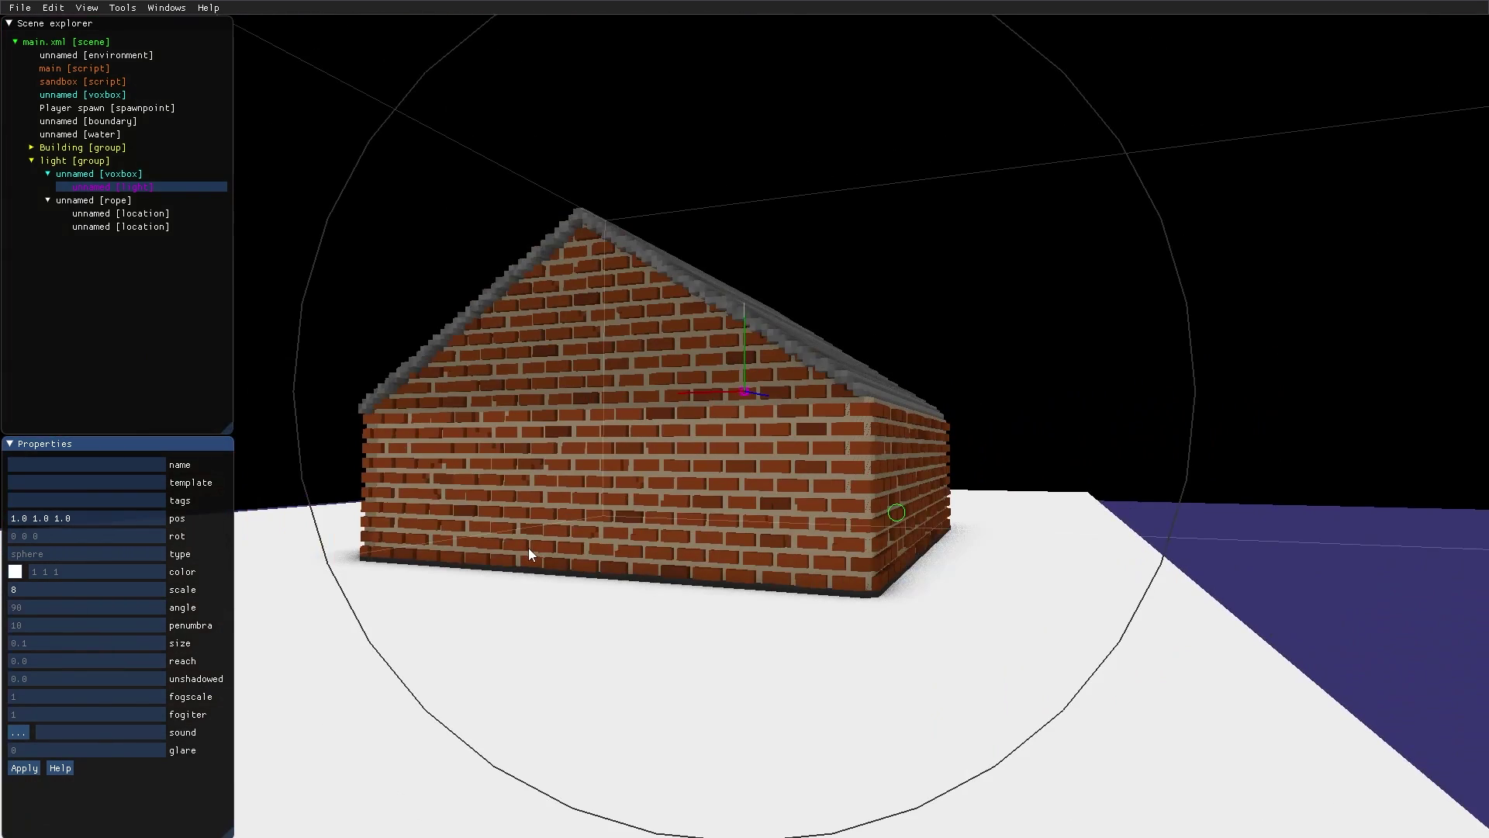
{"action": "right_click_drag", "start_coordinate": [528, 548], "coordinate": [675, 159]}
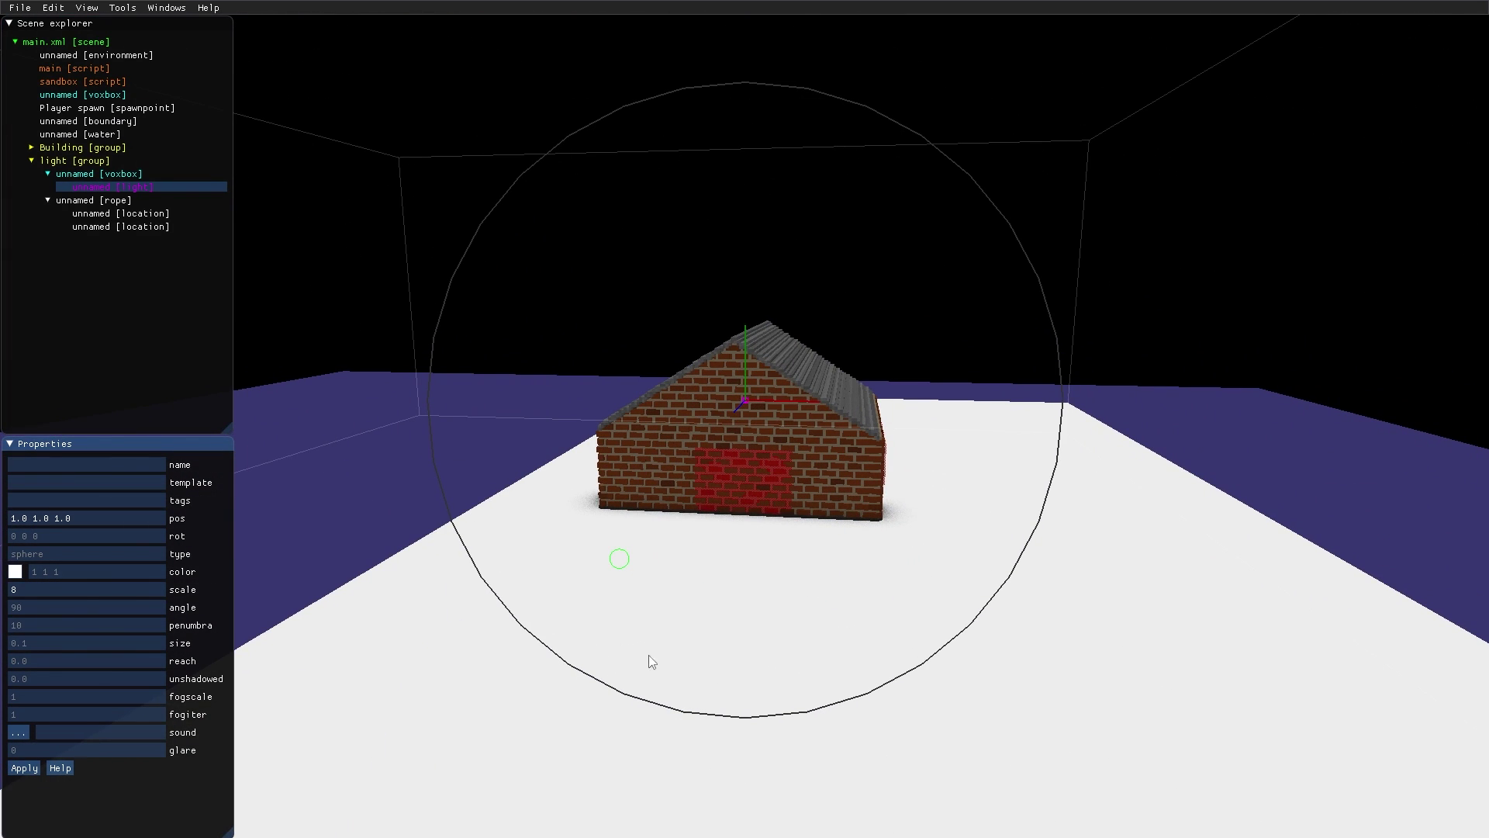
Step: Compare the light's range at scale 1 and 4, and restore the scale to 8
{"action": "left_click", "coordinate": [47, 592]}
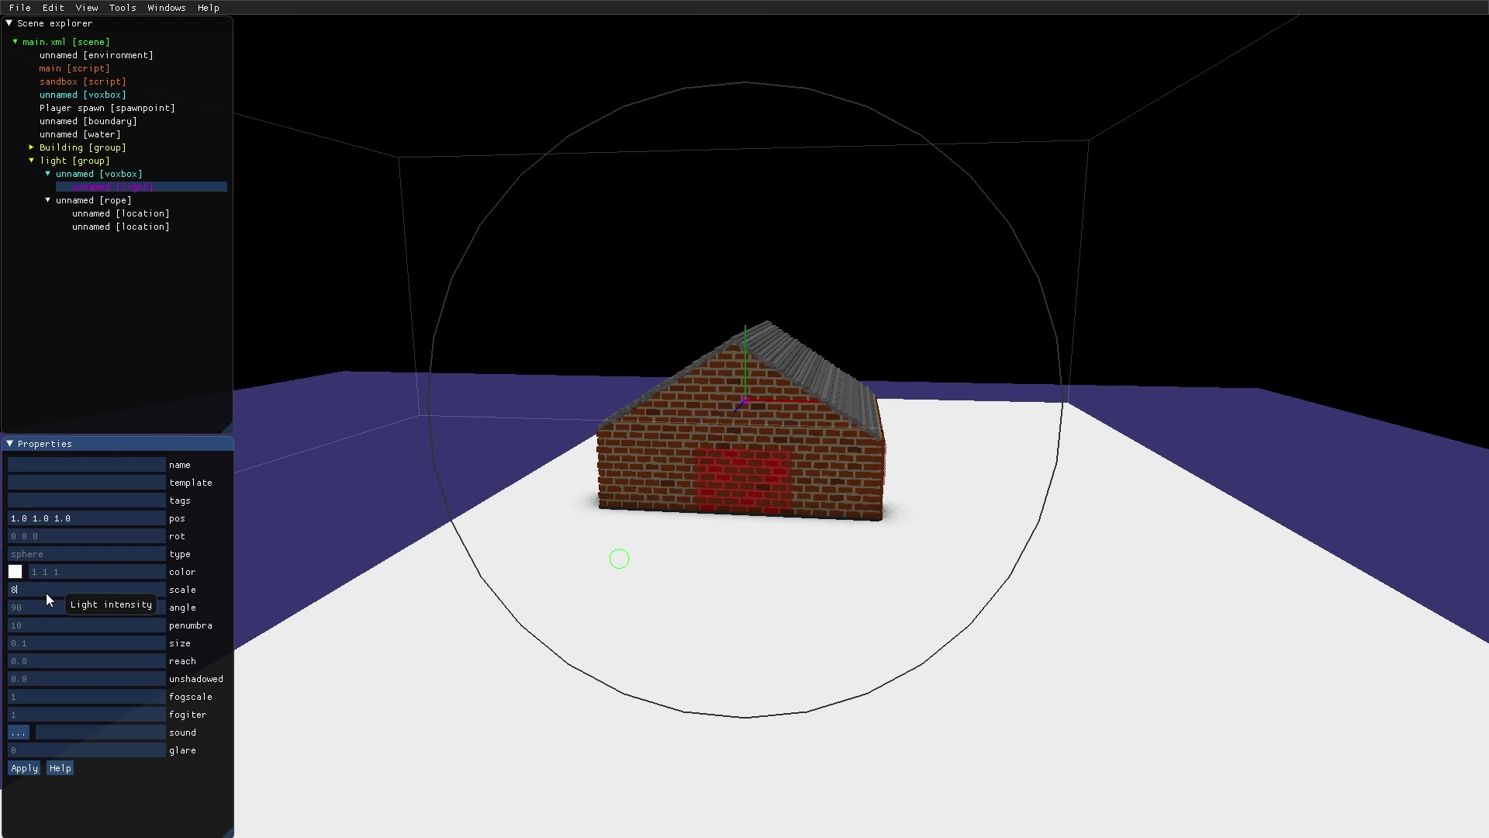
{"action": "key", "text": "BackSpace"}
{"action": "type", "text": "1"}
{"action": "key", "text": "Return"}
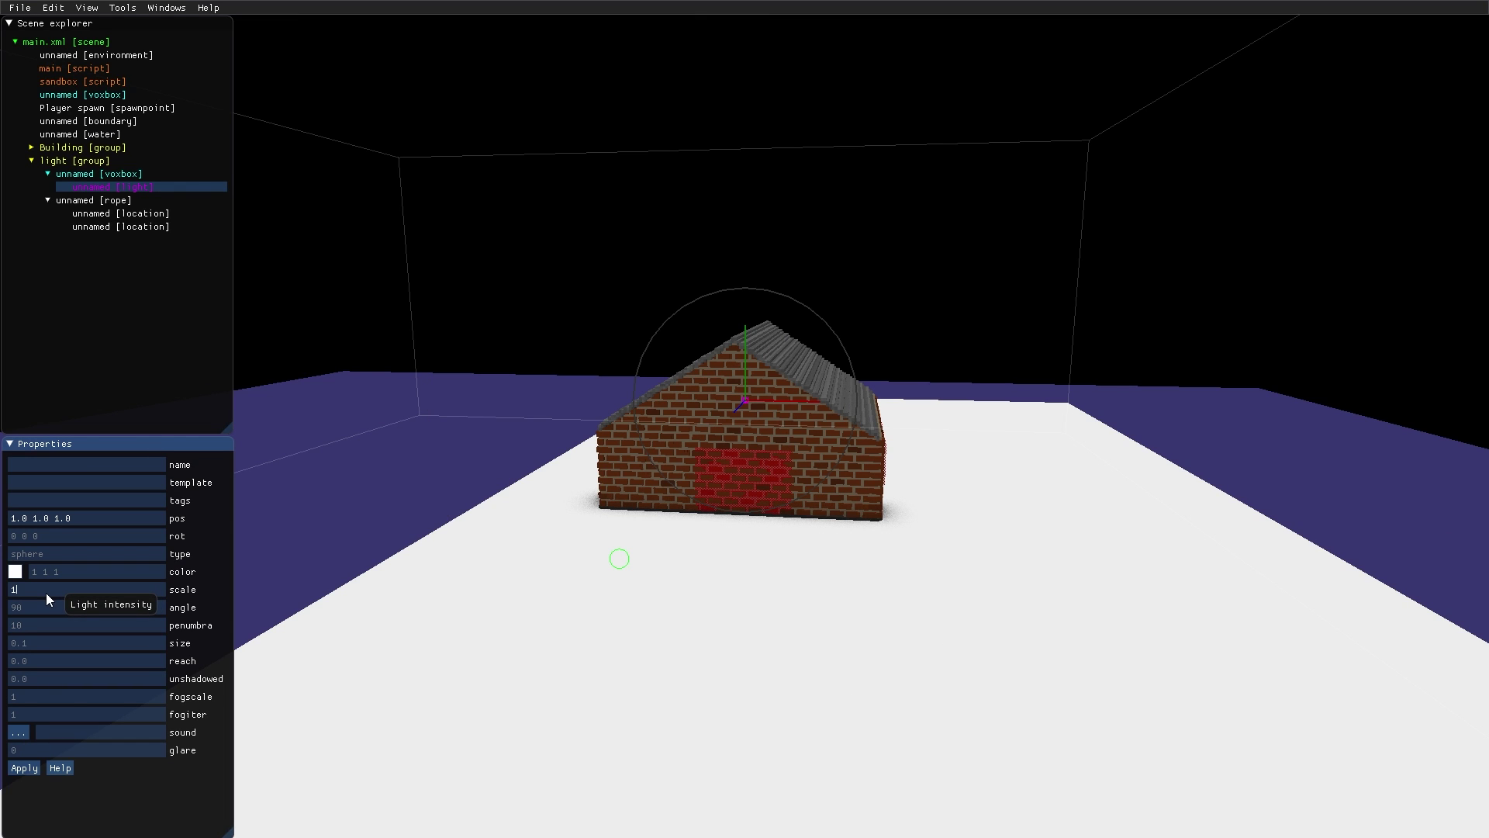
{"action": "type", "text": "4"}
{"action": "key", "text": "Return"}
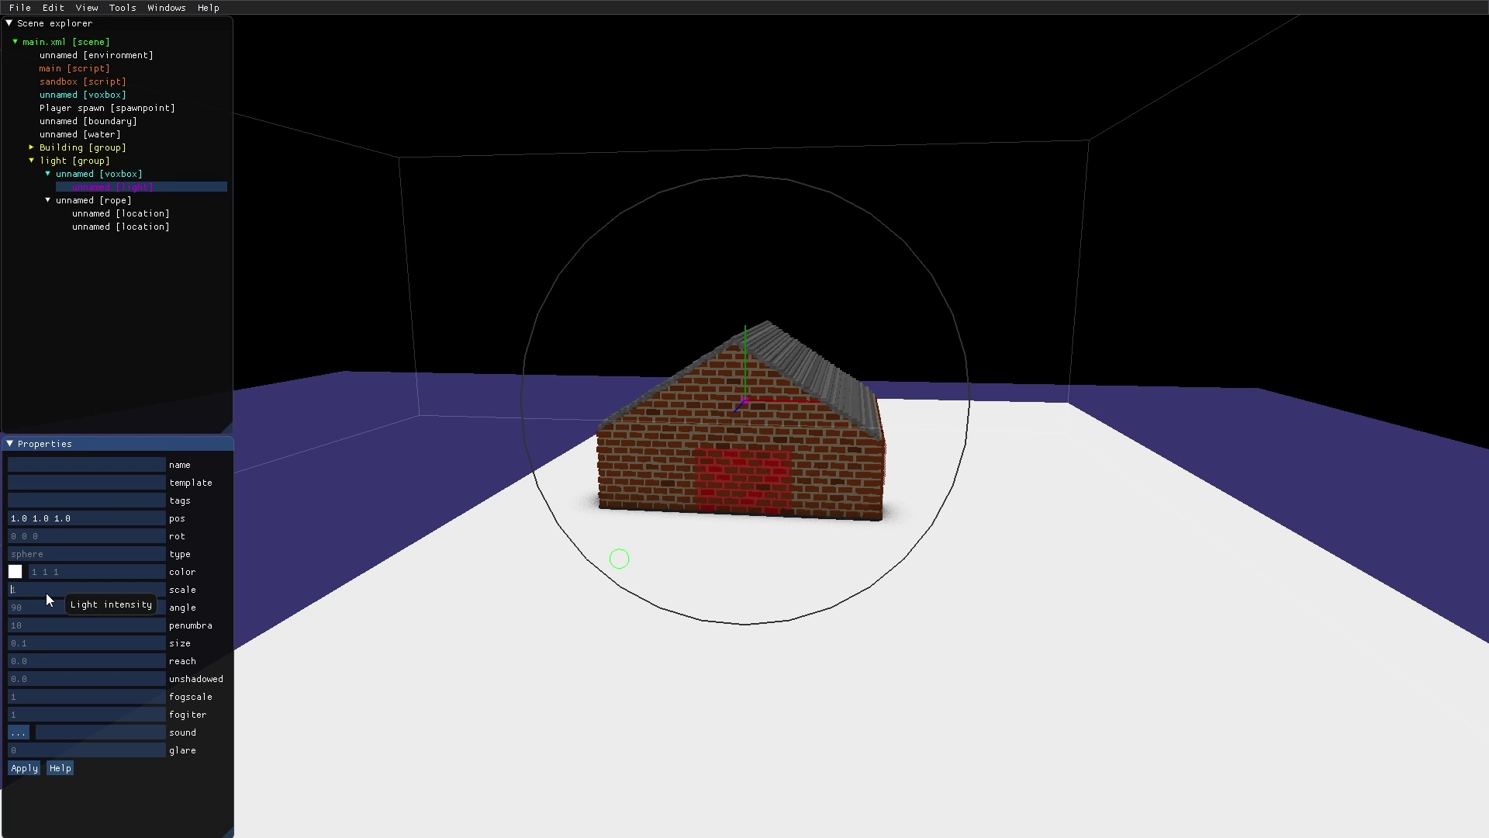
{"action": "key", "text": "BackSpace"}
{"action": "type", "text": "8"}
{"action": "key", "text": "Return"}
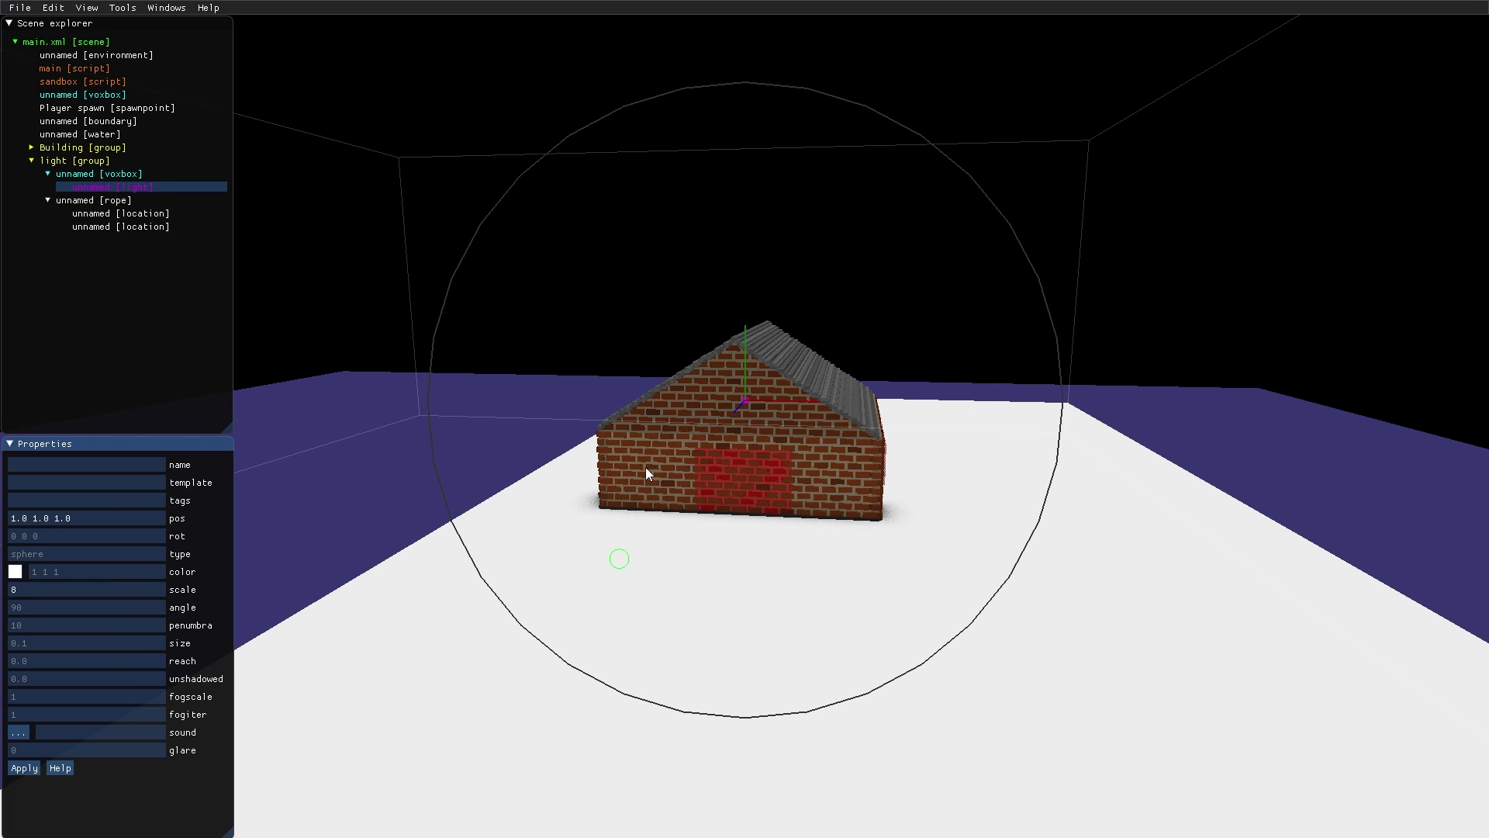
Step: Set the light's unshadowed distance to 0.3 so the surrounding voxbox does not block it
{"action": "middle_click_drag", "start_coordinate": [645, 467], "coordinate": [722, 478]}
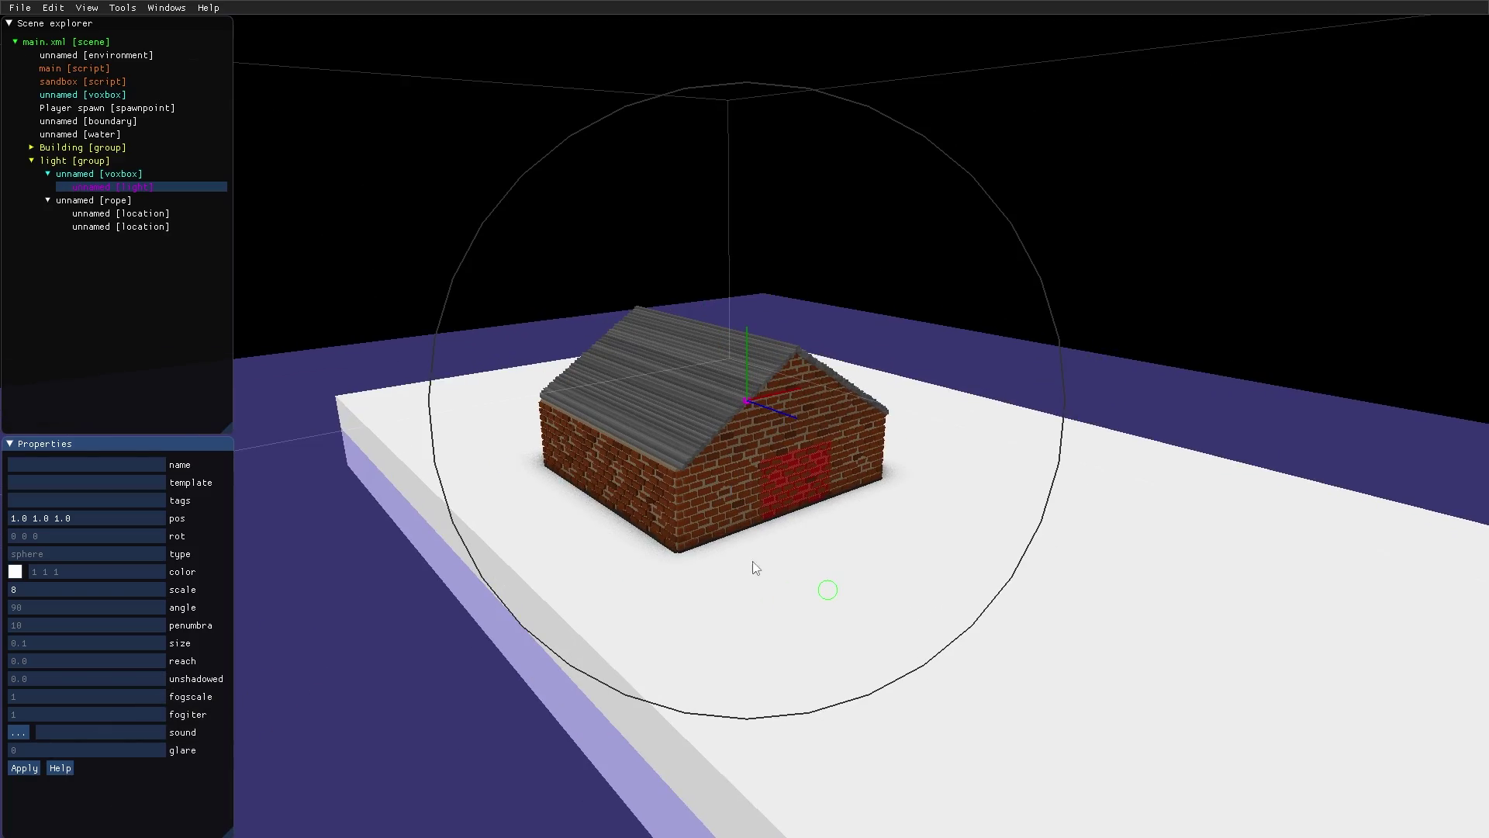
{"action": "scroll", "coordinate": [756, 589], "scroll_direction": "up", "scroll_amount": 10}
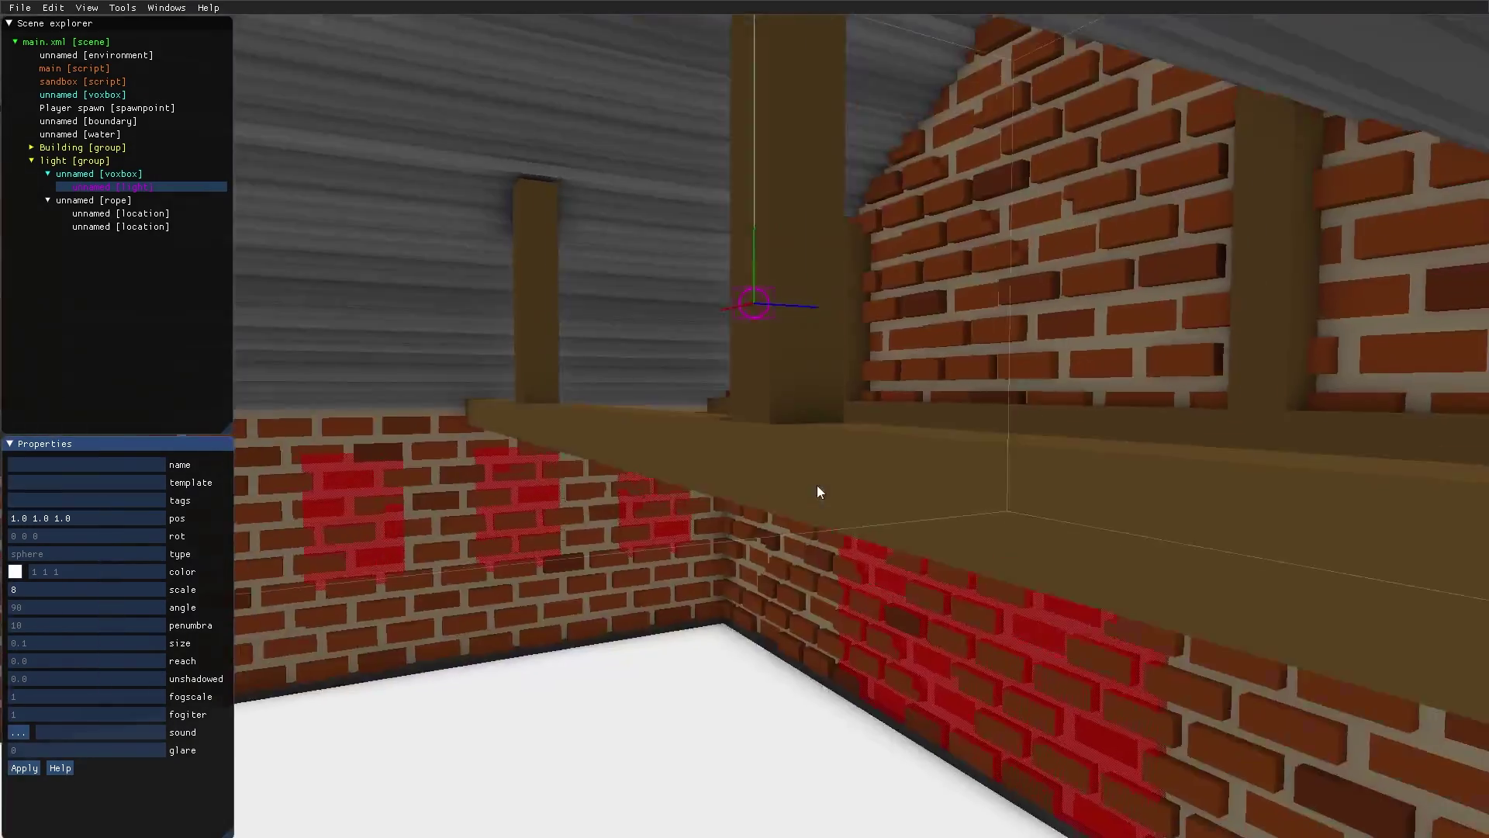
{"action": "middle_click_drag", "start_coordinate": [819, 491], "coordinate": [548, 612]}
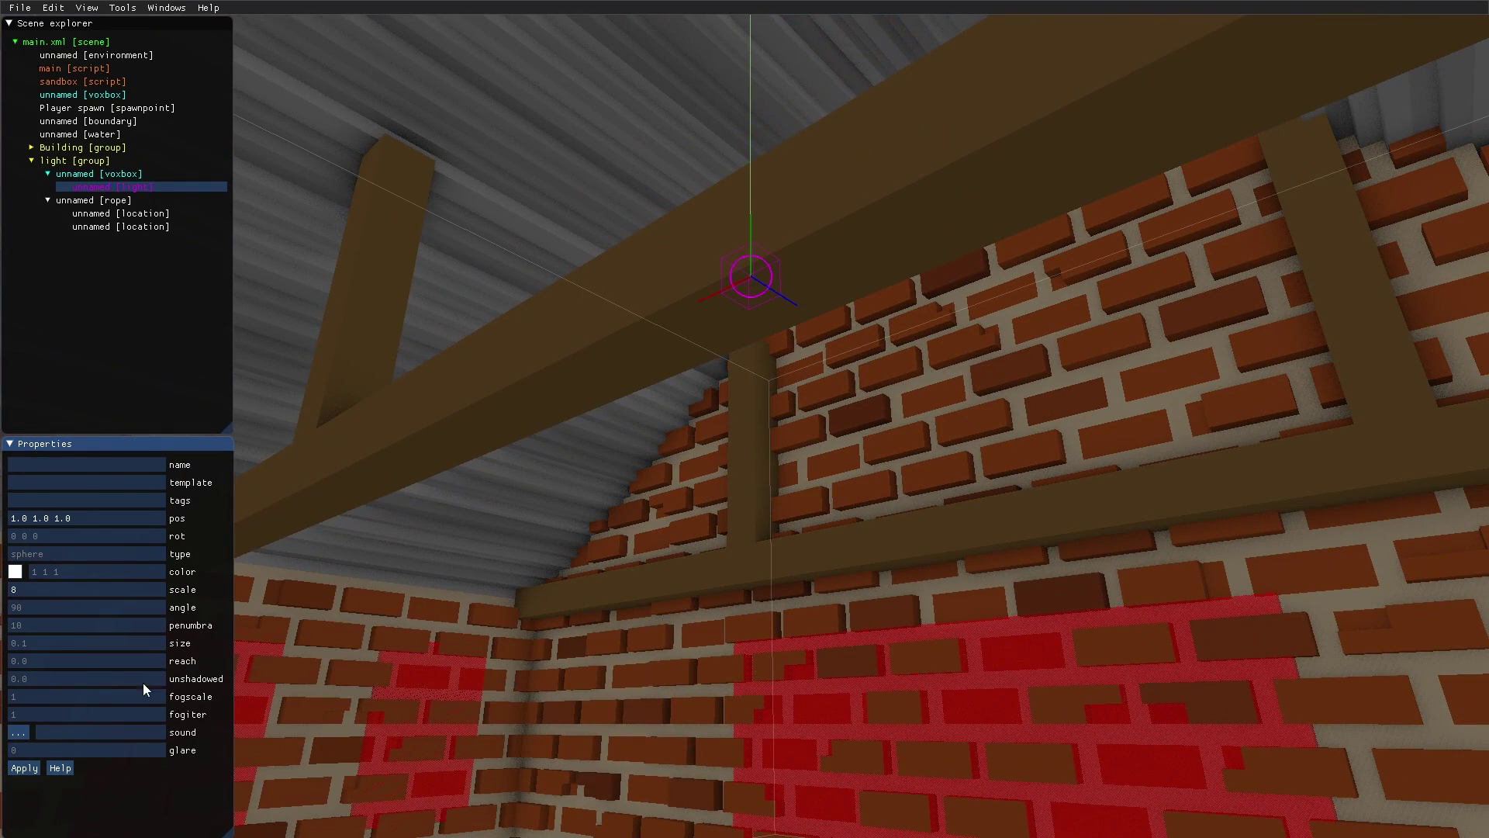
{"action": "left_click", "coordinate": [69, 682]}
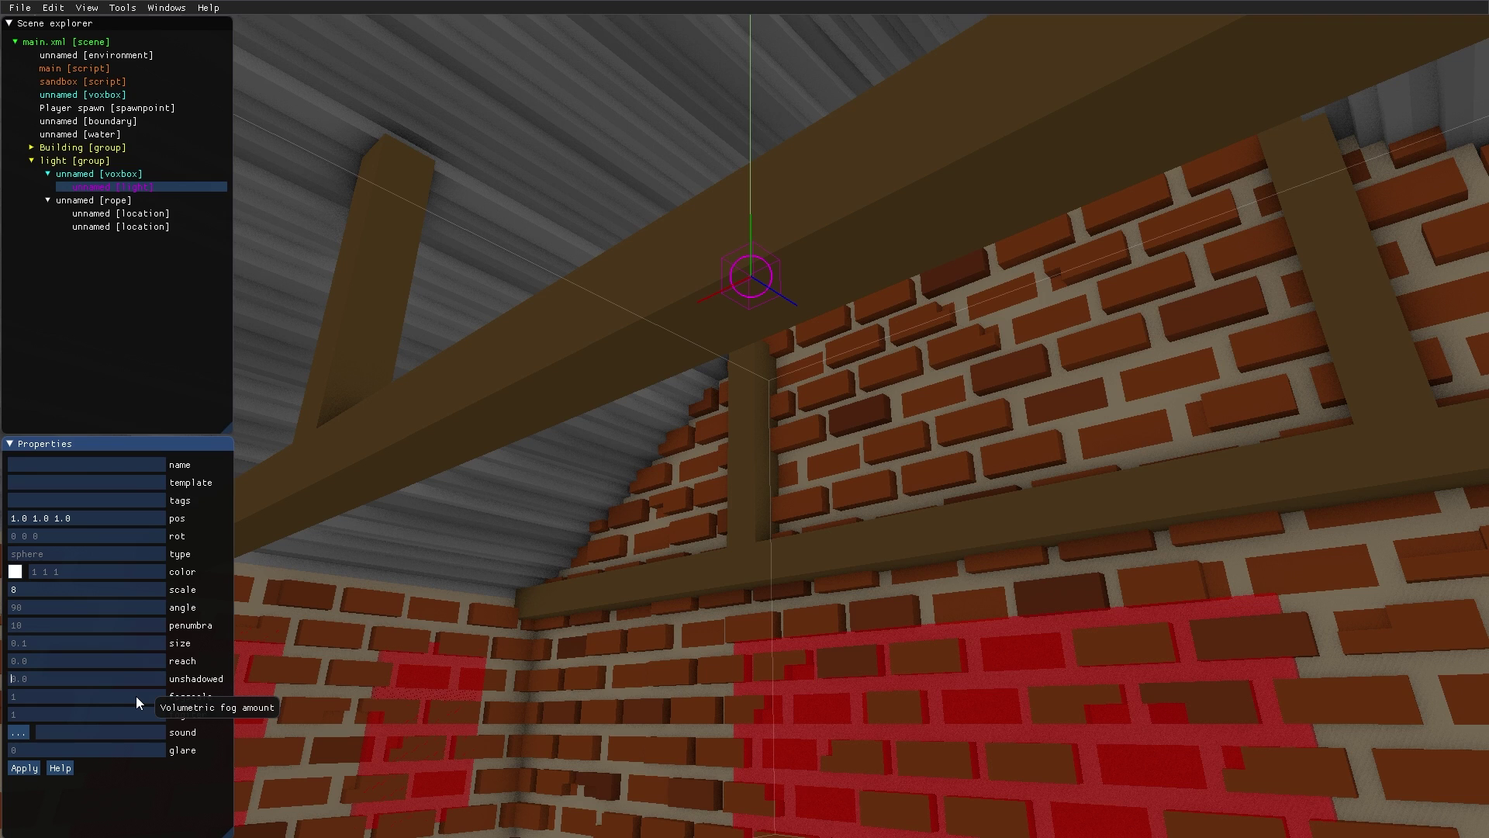
{"action": "type", "text": "0.3"}
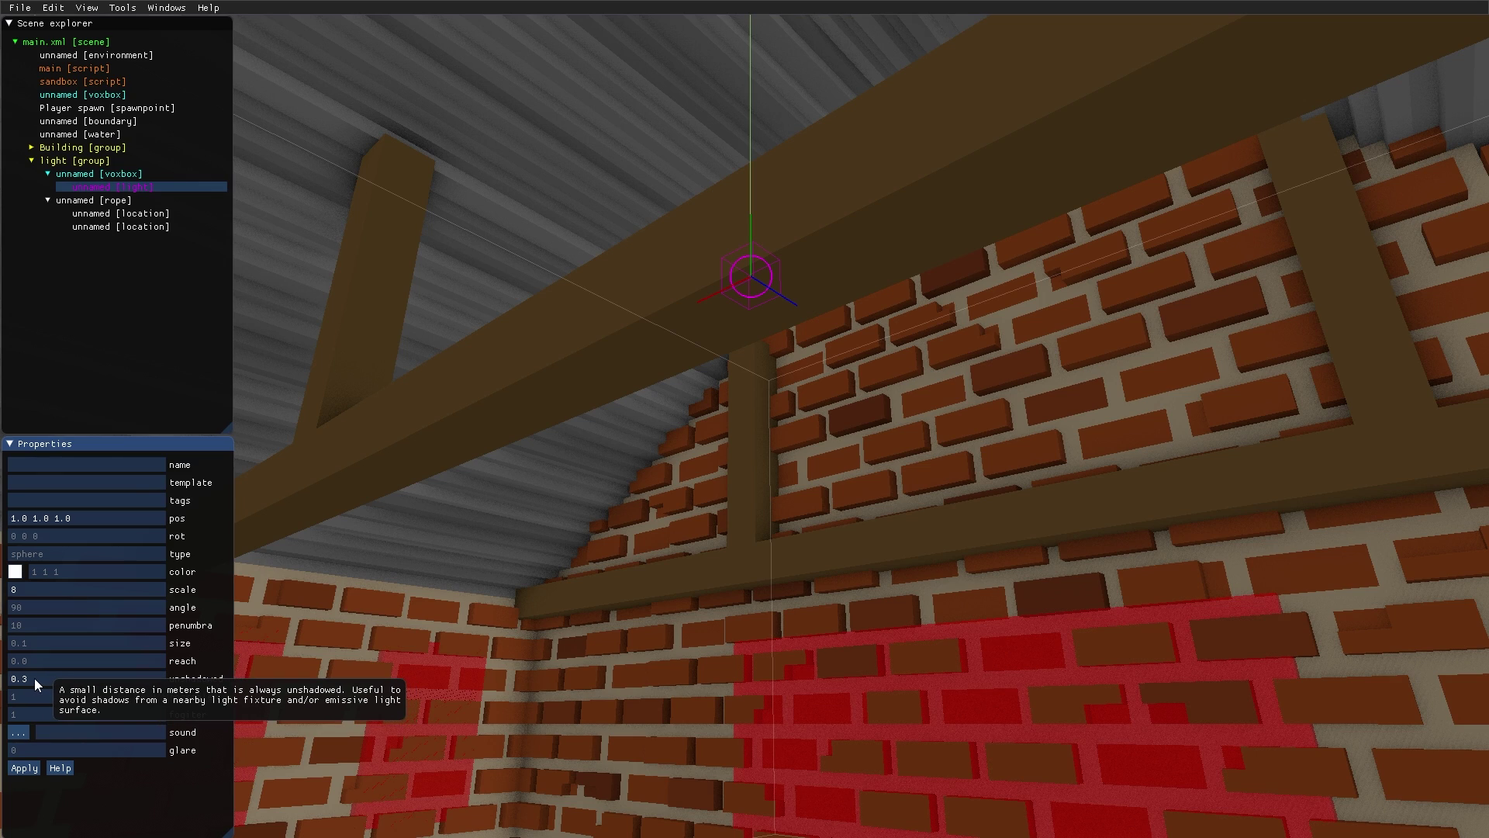
{"action": "right_click_drag", "start_coordinate": [704, 529], "coordinate": [704, 488]}
{"action": "mouse_move", "coordinate": [764, 364]}
{"action": "right_mouse_down"}
{"action": "mouse_move", "coordinate": [754, 345]}
{"action": "mouse_move", "coordinate": [745, 361]}
{"action": "right_mouse_up"}
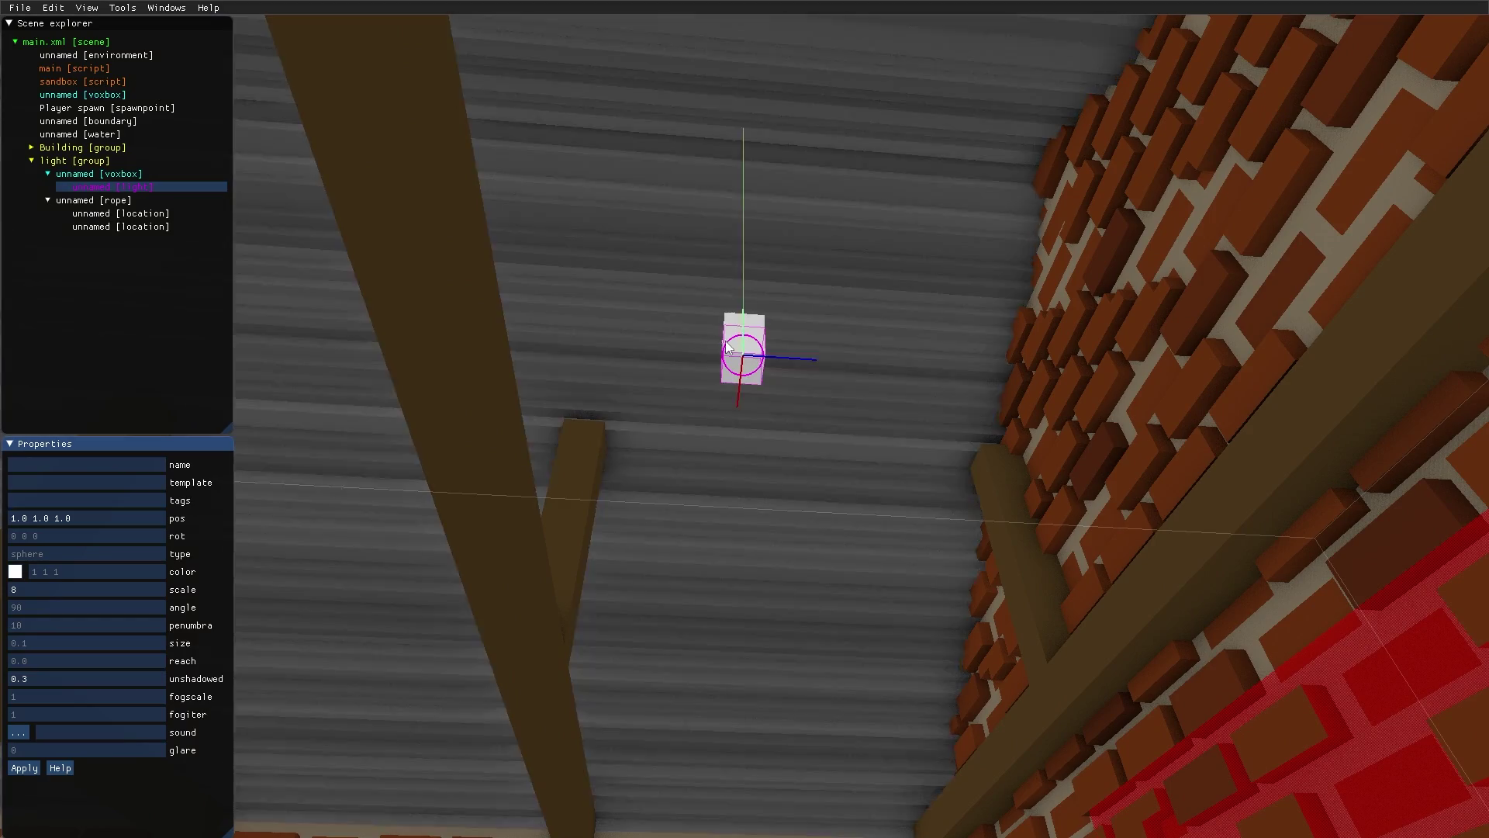
Step: Play-test the lit building, strike the hanging lamp with the sledge to make it swing, and walk back outside
{"action": "right_click_drag", "start_coordinate": [738, 345], "coordinate": [663, 439]}
{"action": "scroll", "coordinate": [663, 440], "scroll_direction": "down", "scroll_amount": 8}
{"action": "right_click_drag", "start_coordinate": [802, 428], "coordinate": [764, 405]}
{"action": "key", "text": "F5"}
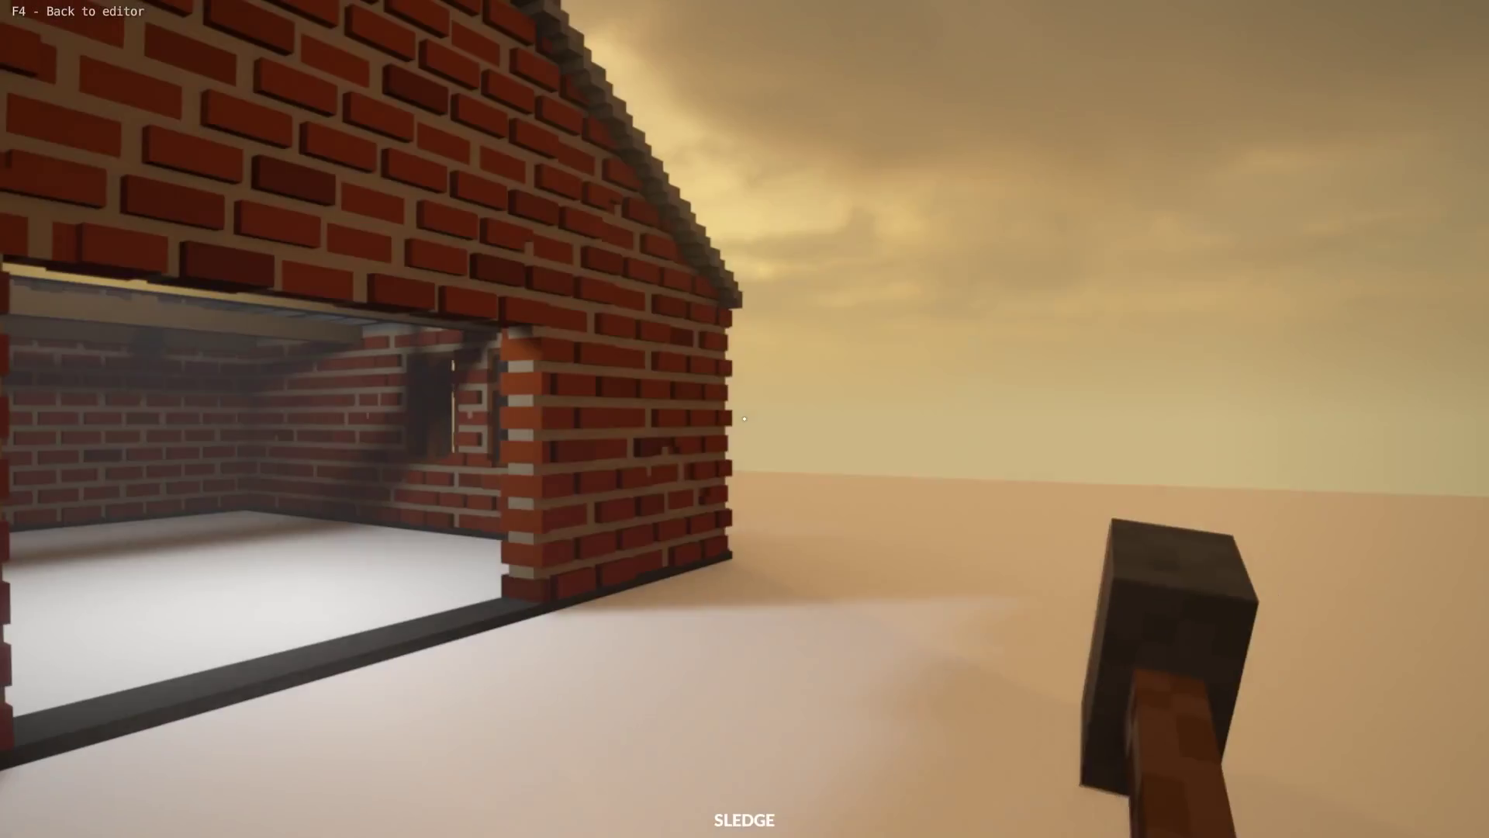
{"action": "key", "text": "w"}
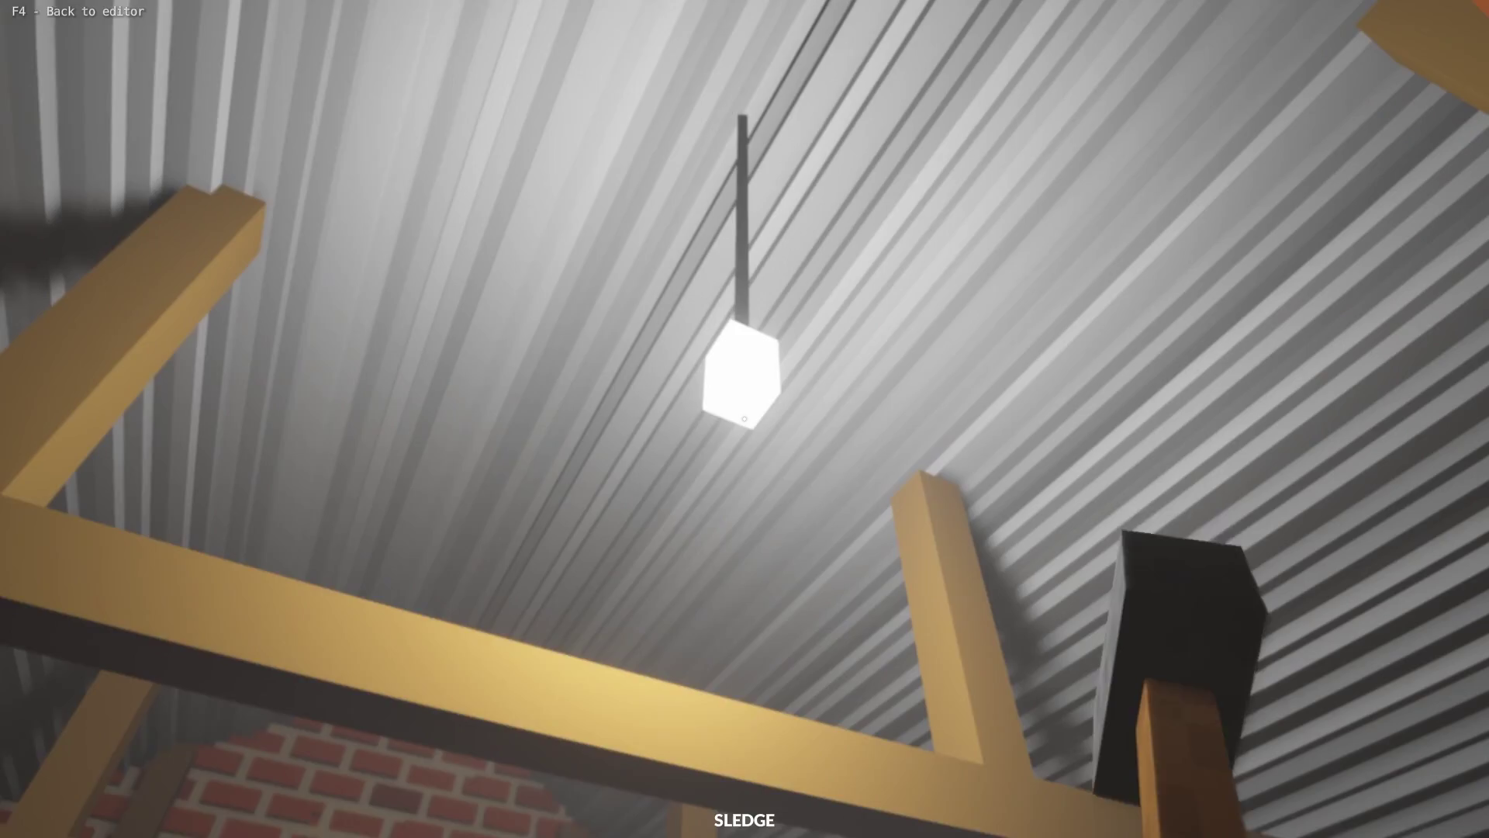
{"action": "left_click", "coordinate": [744, 419]}
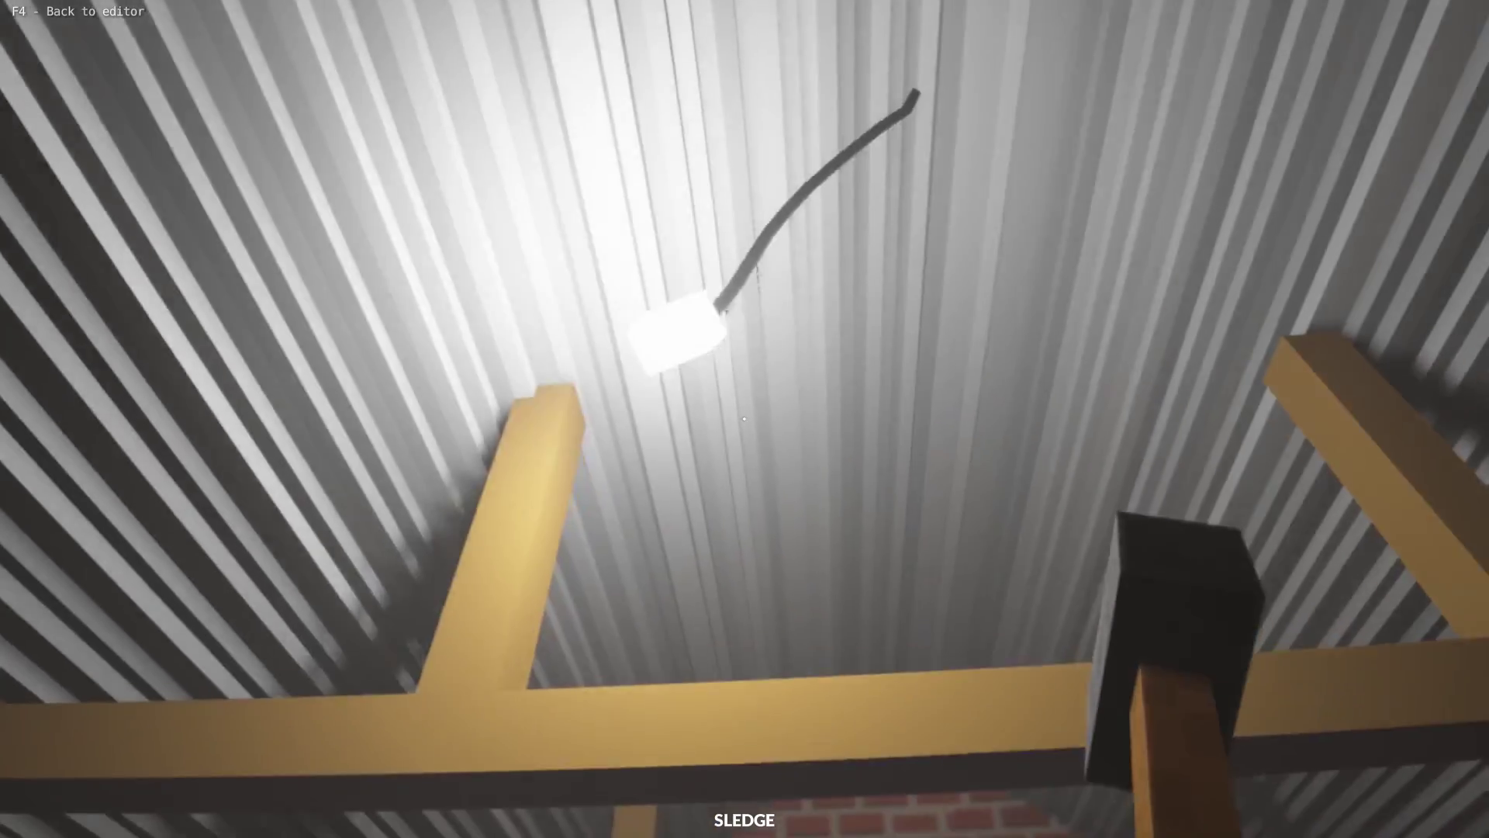
{"action": "key", "text": "s"}
{"action": "key", "text": "a"}
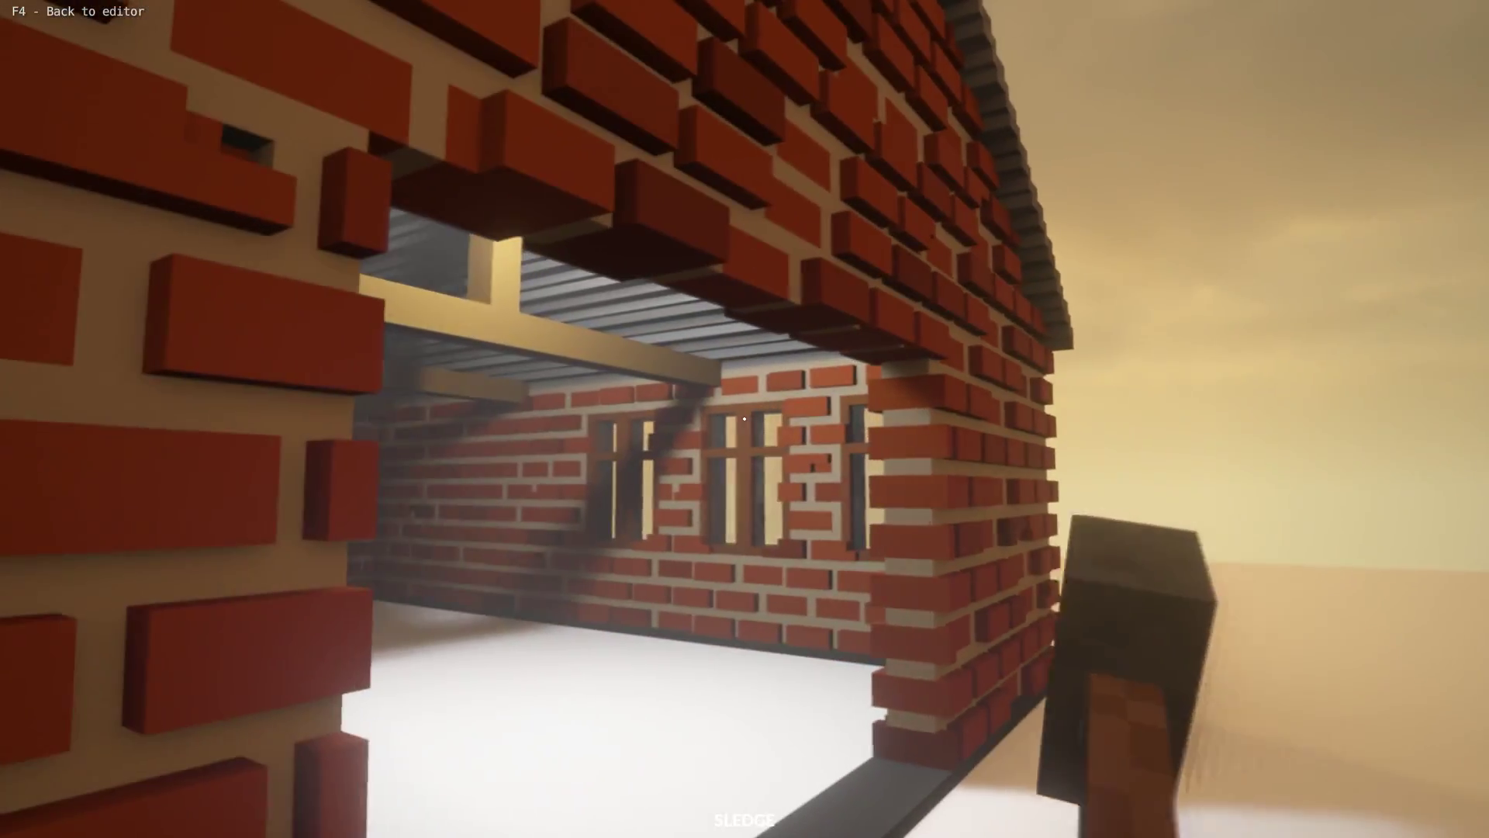
Step: View the lit building from outside, return to the editor and open the environment's template property
{"action": "key", "text": "s"}
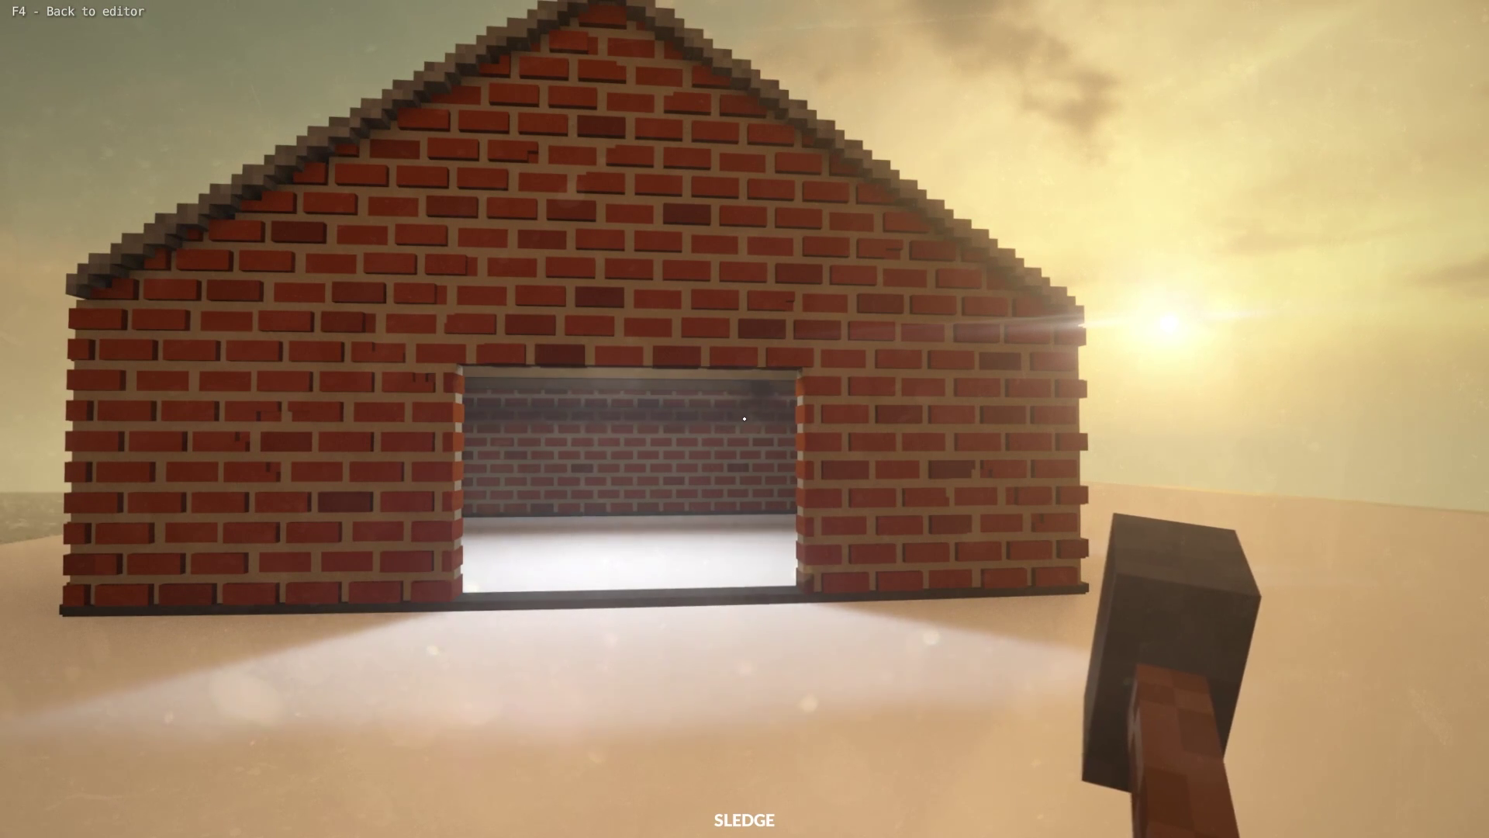
{"action": "key", "text": "F4"}
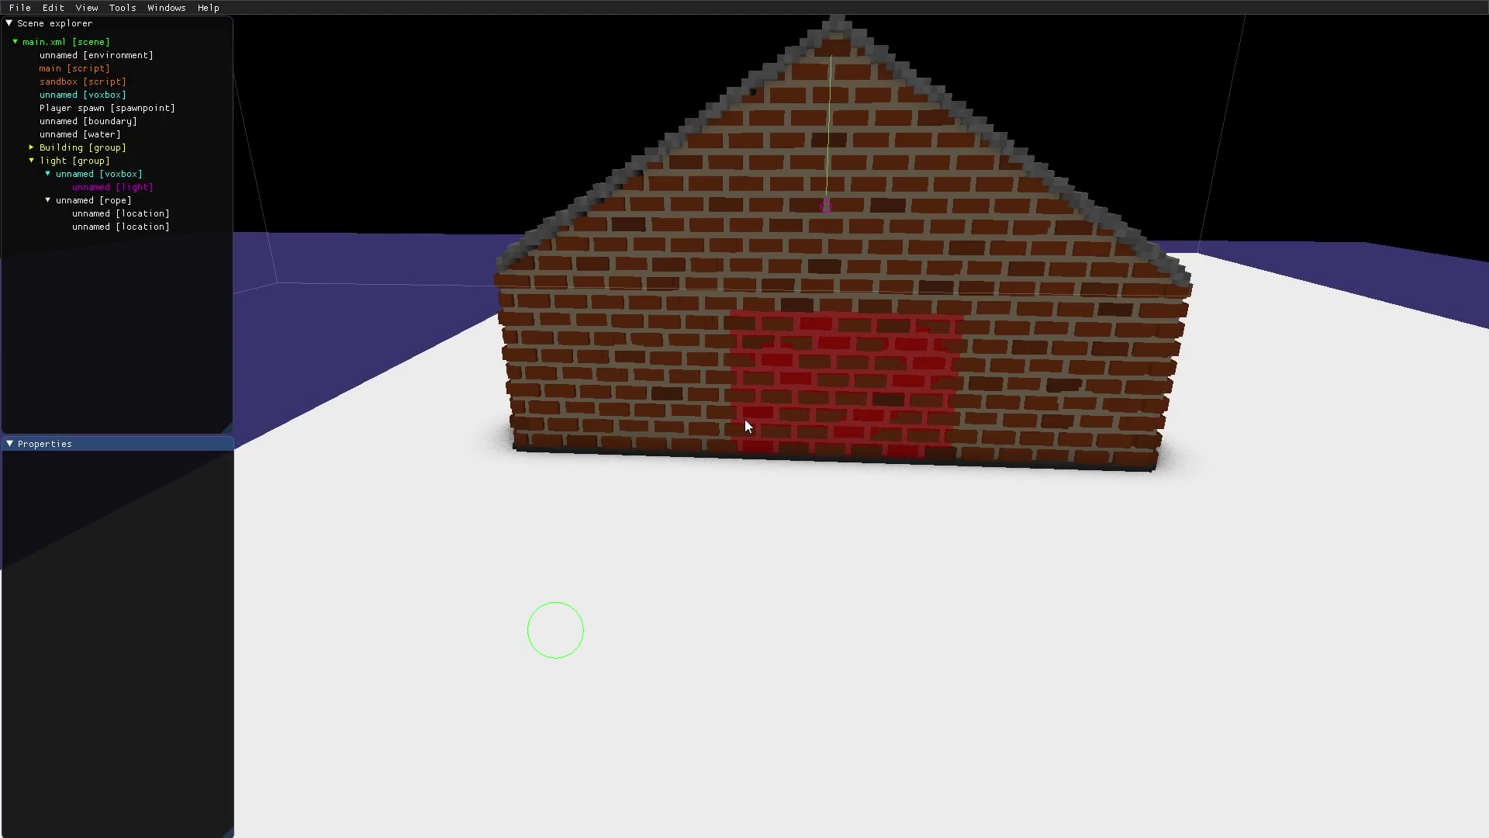
{"action": "left_click", "coordinate": [108, 59]}
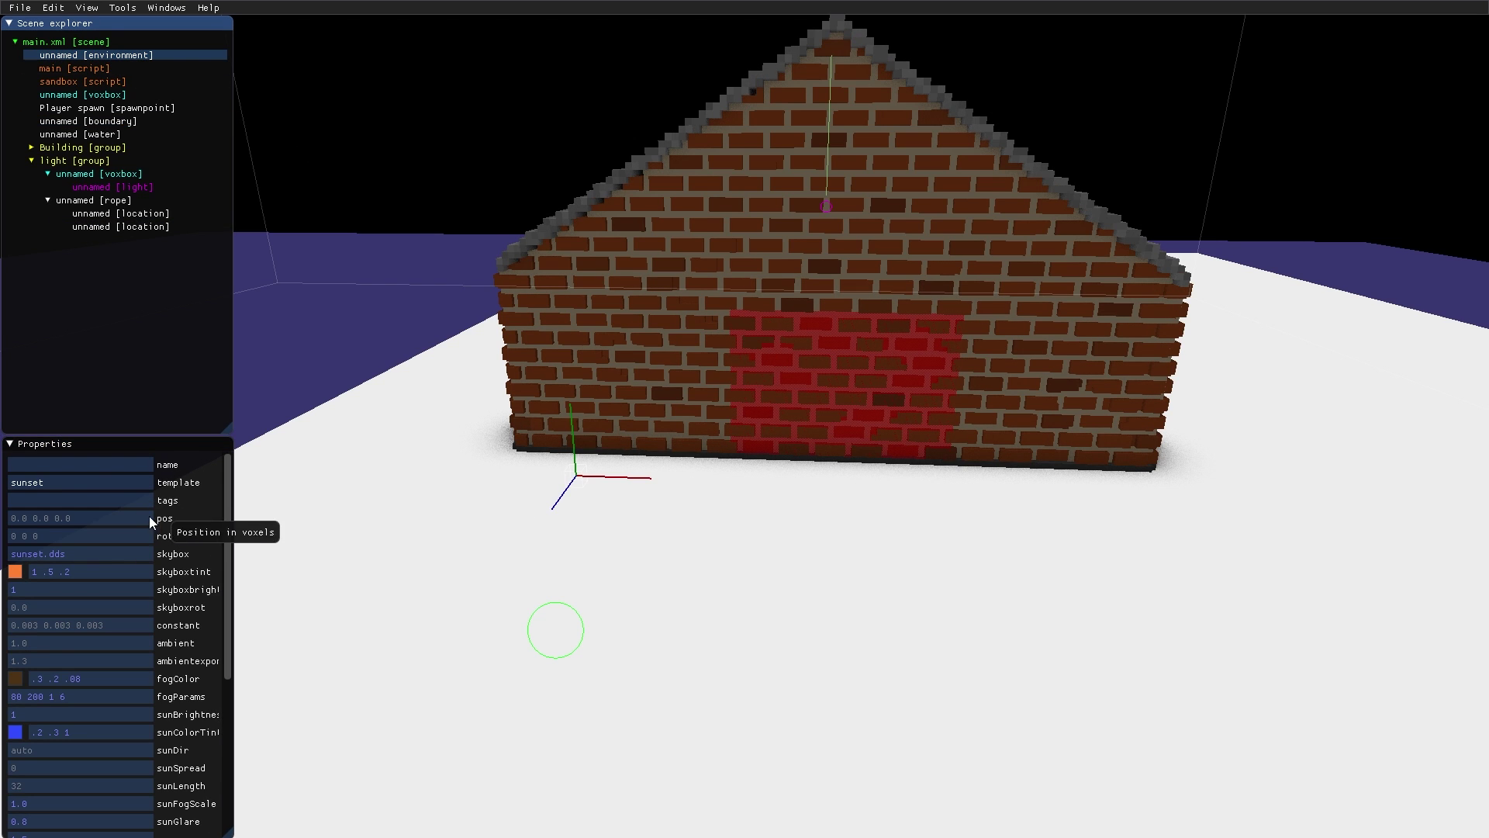
{"action": "left_click", "coordinate": [70, 486]}
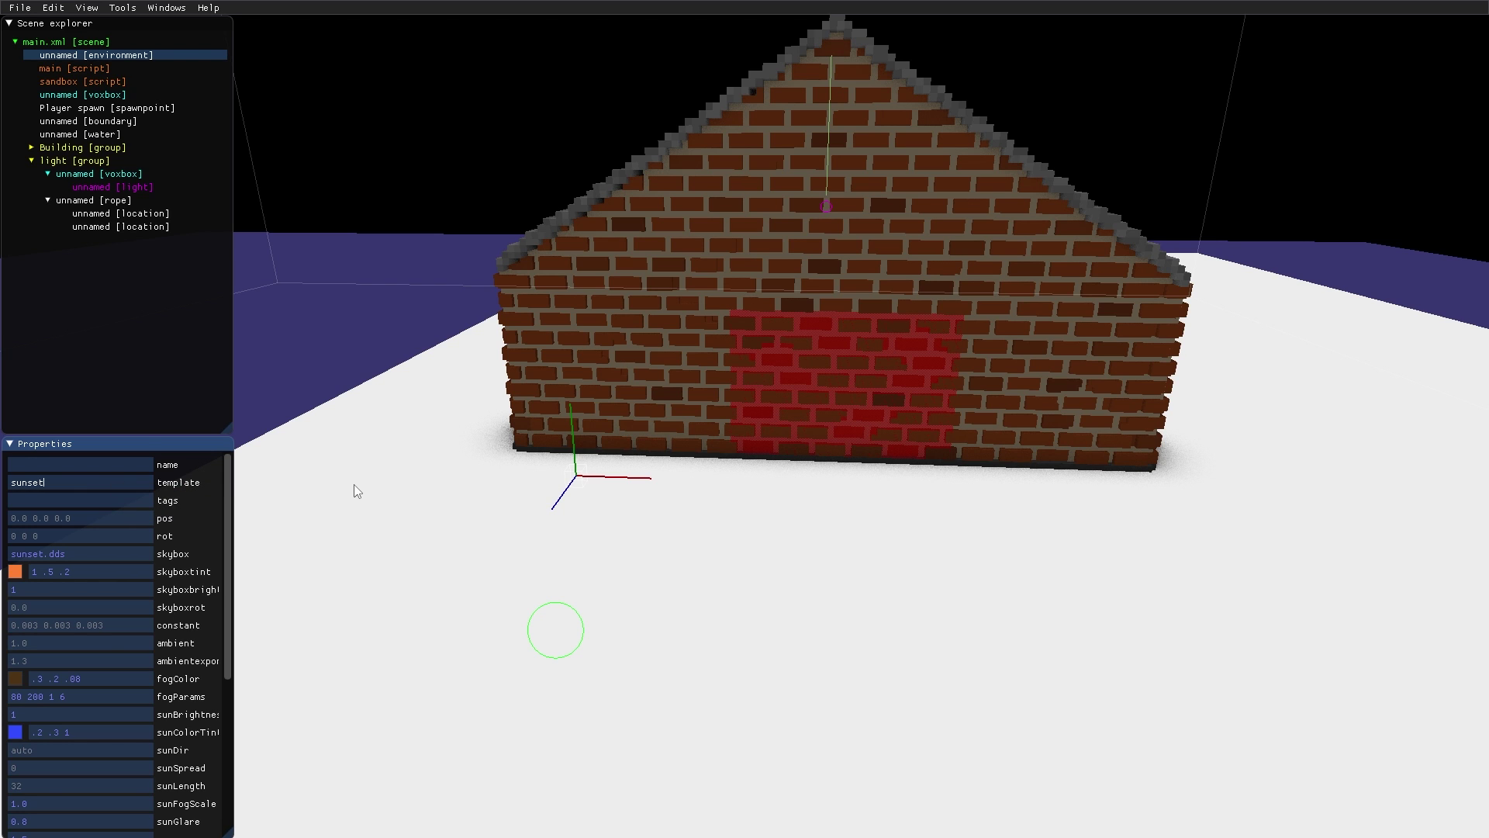
Step: Switch to Steam, browse Teardown's local files and preview templates.xml in the data folder to read the environment template names
{"action": "key", "text": "alt+Tab"}
{"action": "right_click", "coordinate": [64, 187]}
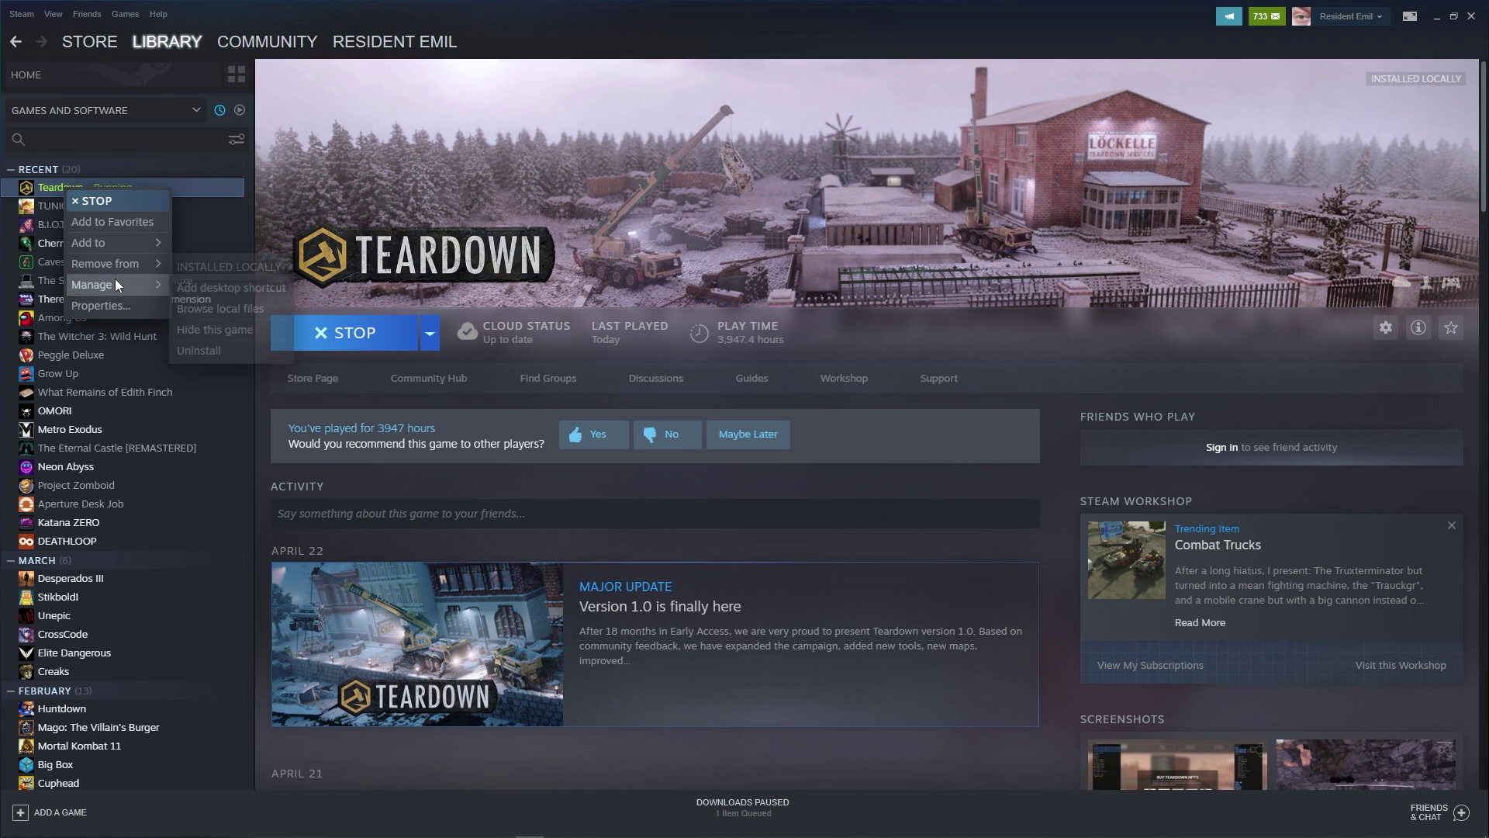
{"action": "mouse_move", "coordinate": [114, 280]}
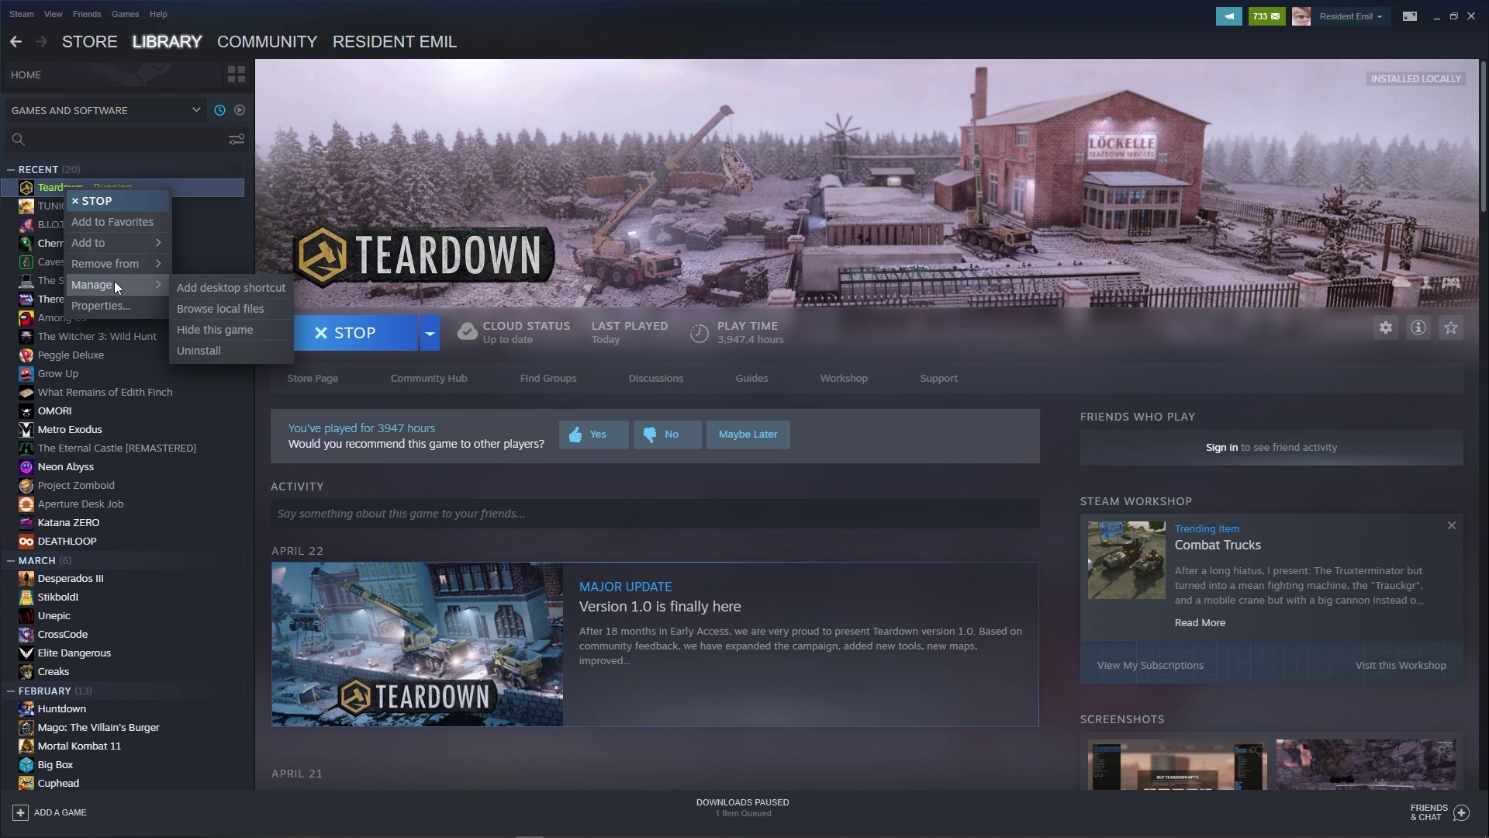
{"action": "left_click", "coordinate": [240, 312]}
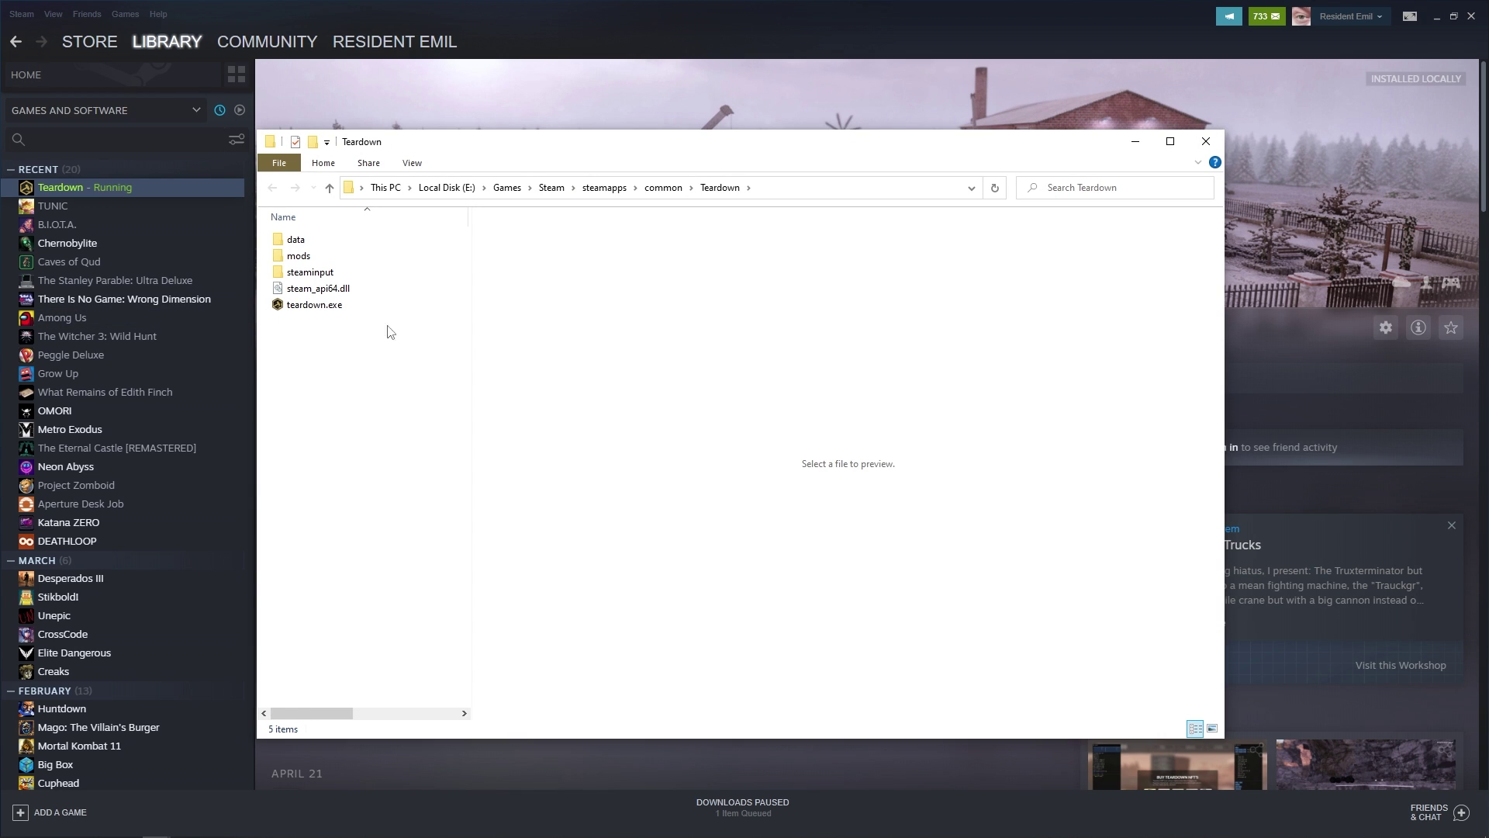
{"action": "double_click", "coordinate": [308, 246]}
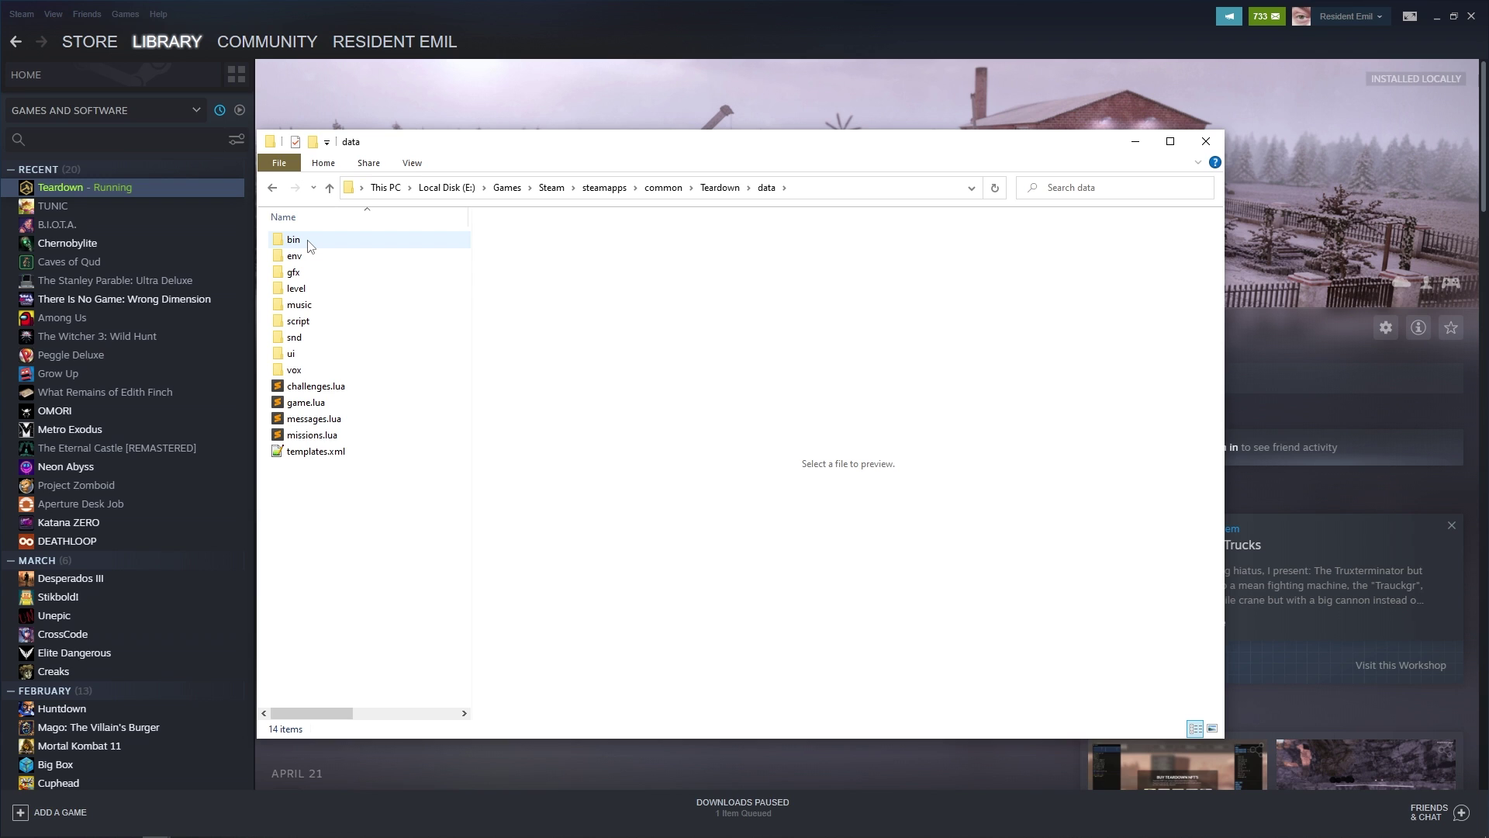
{"action": "left_click", "coordinate": [315, 455]}
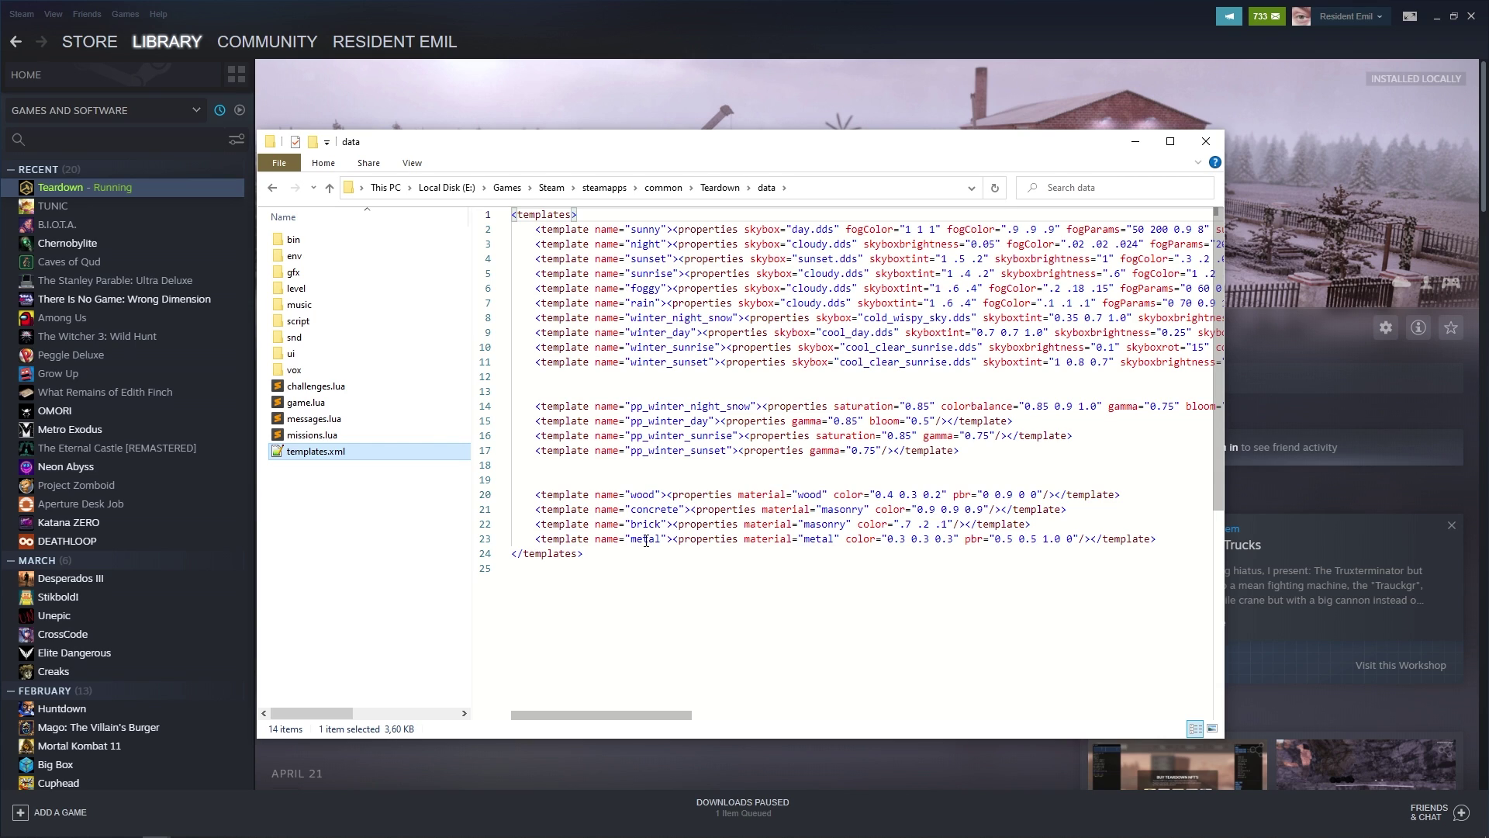
{"action": "double_click", "coordinate": [646, 244]}
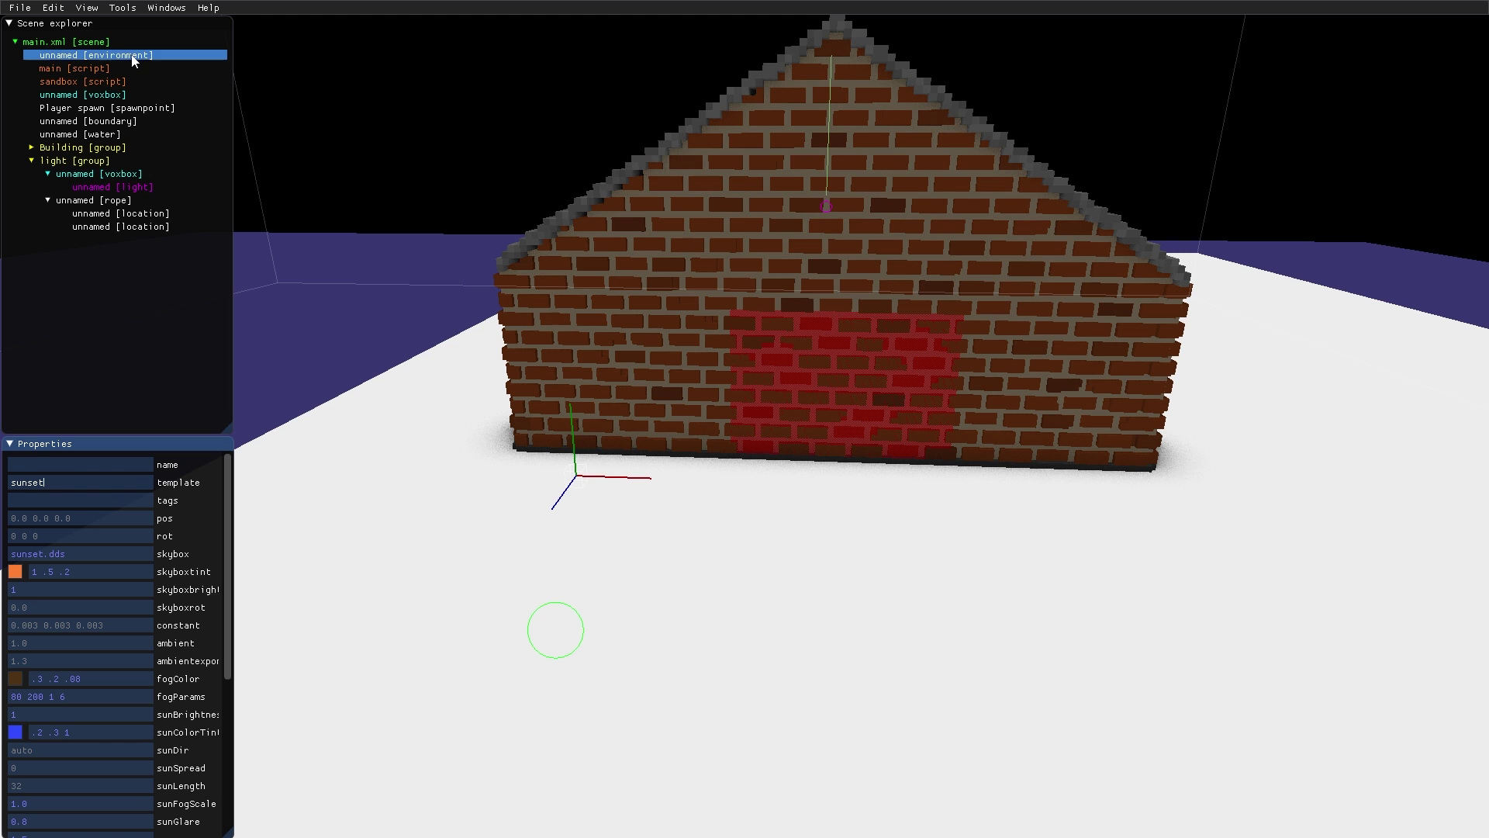
Step: Set the environment's template to night and play-test the lamp-lit building in the dark
{"action": "left_click", "coordinate": [132, 57]}
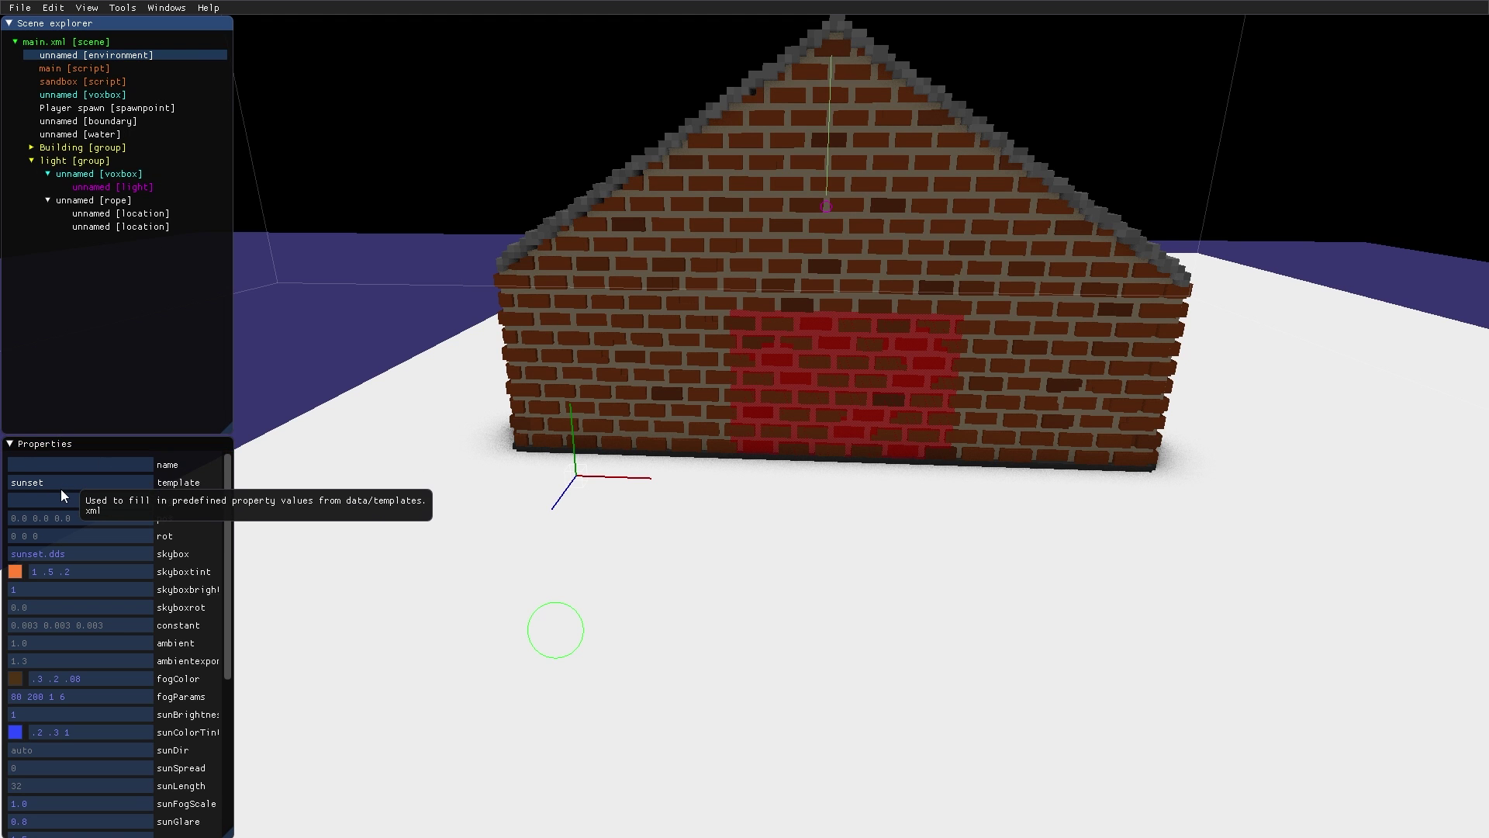
{"action": "left_click_drag", "start_coordinate": [62, 484], "coordinate": [8, 486]}
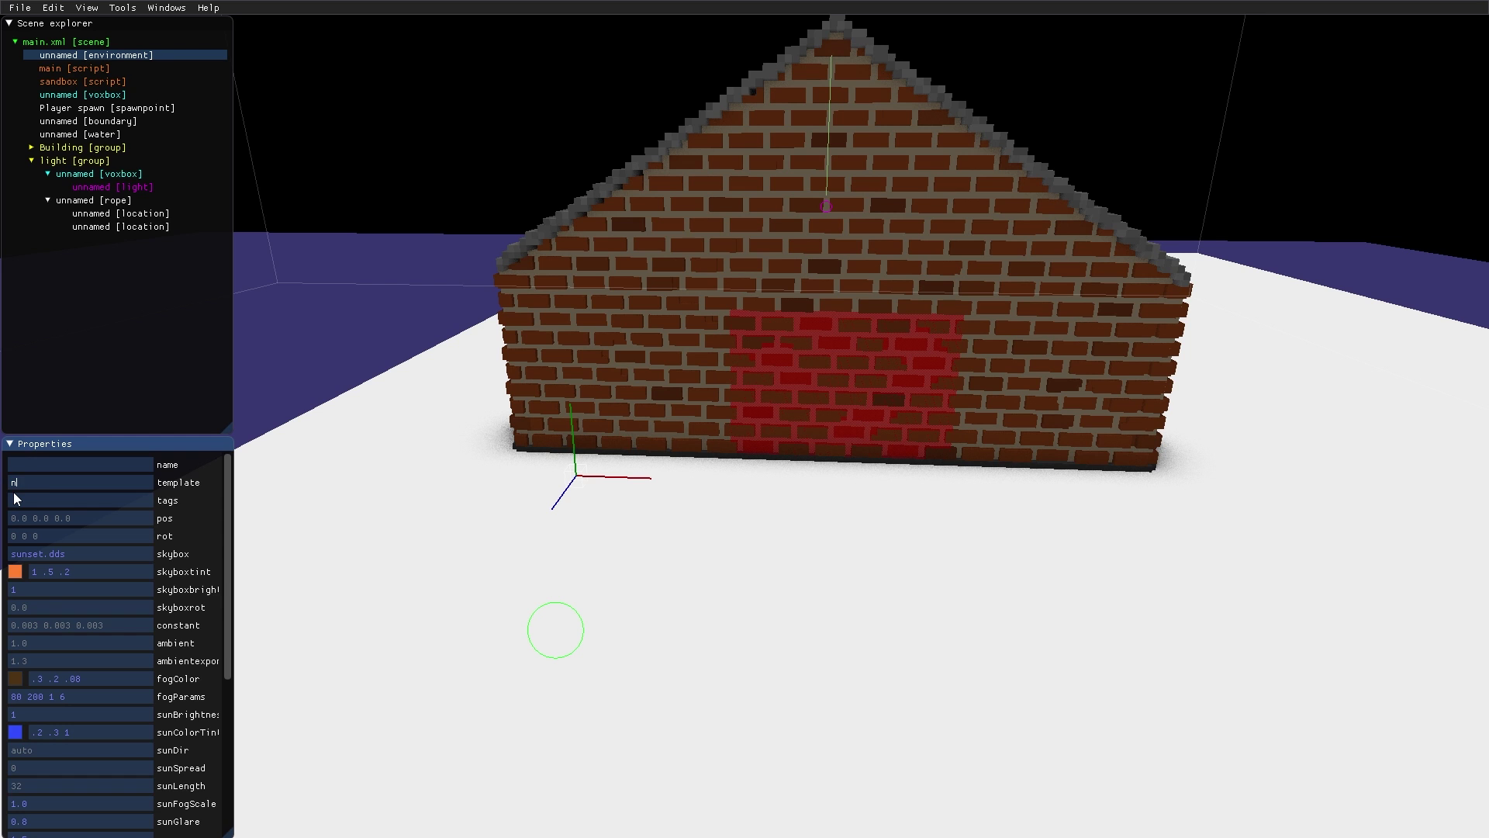
{"action": "key", "text": "Return"}
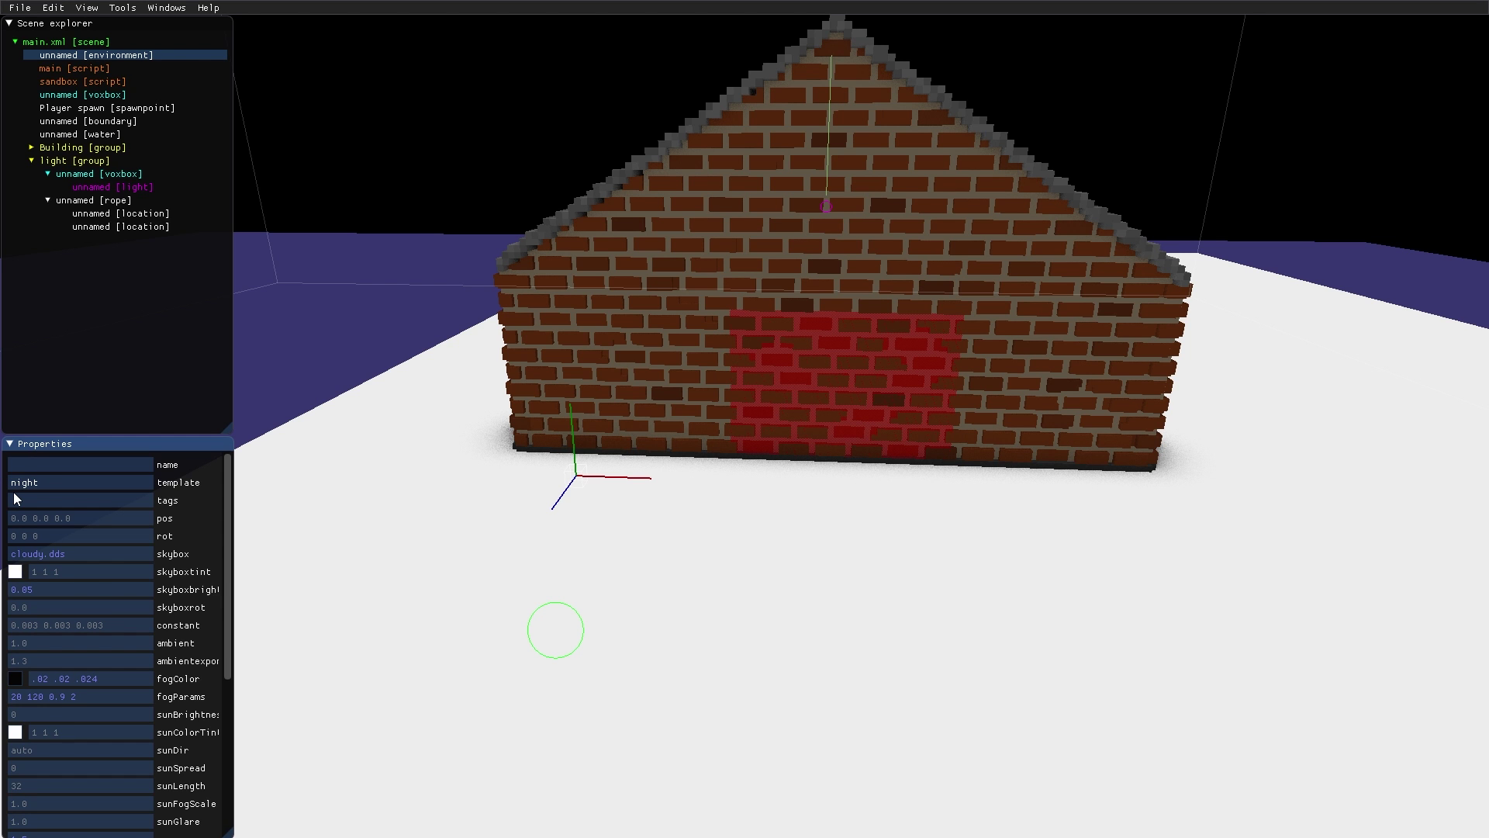
{"action": "key", "text": "F5"}
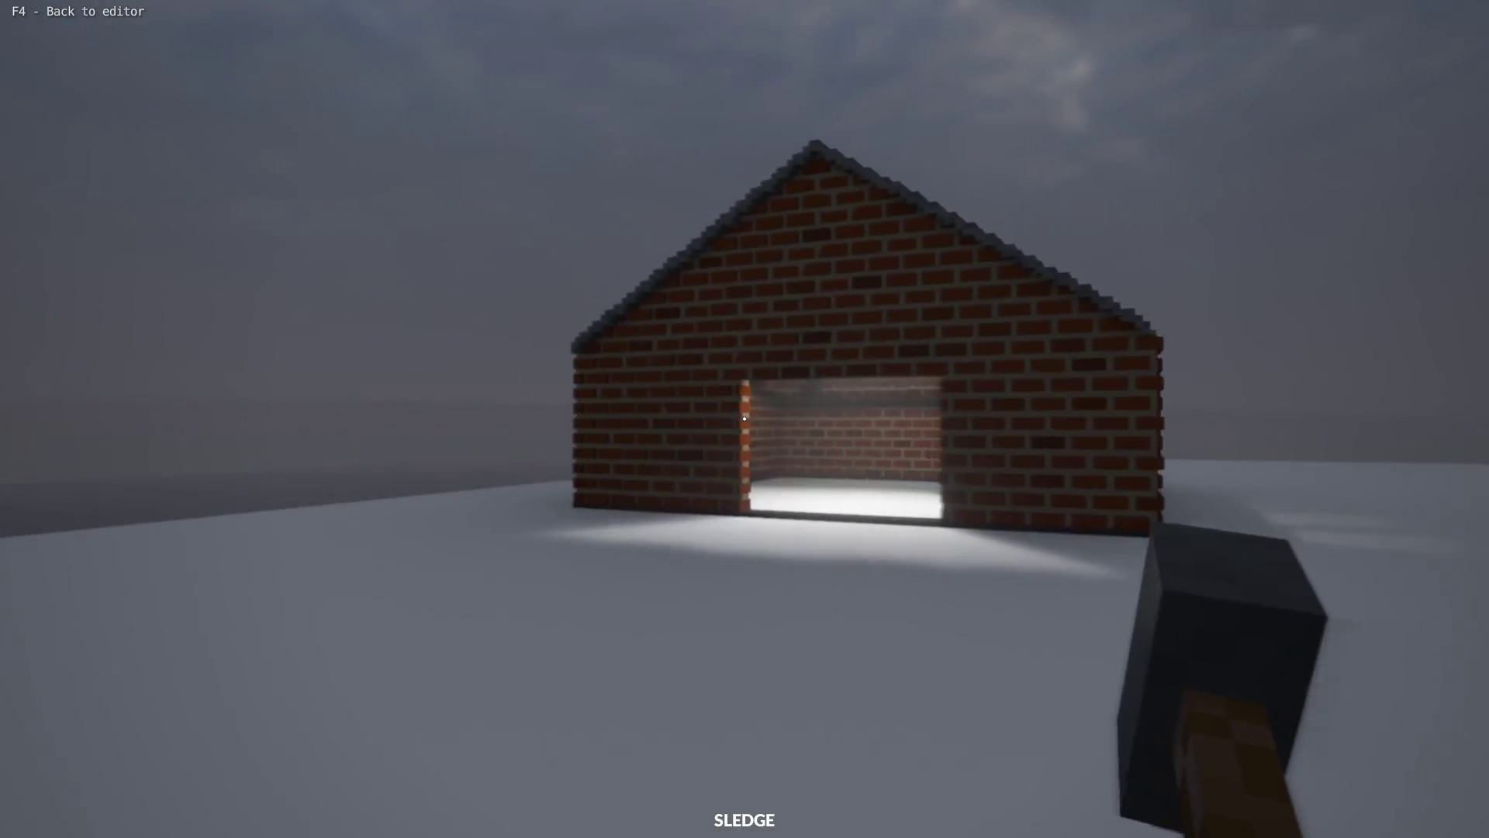
{"action": "key", "text": "w"}
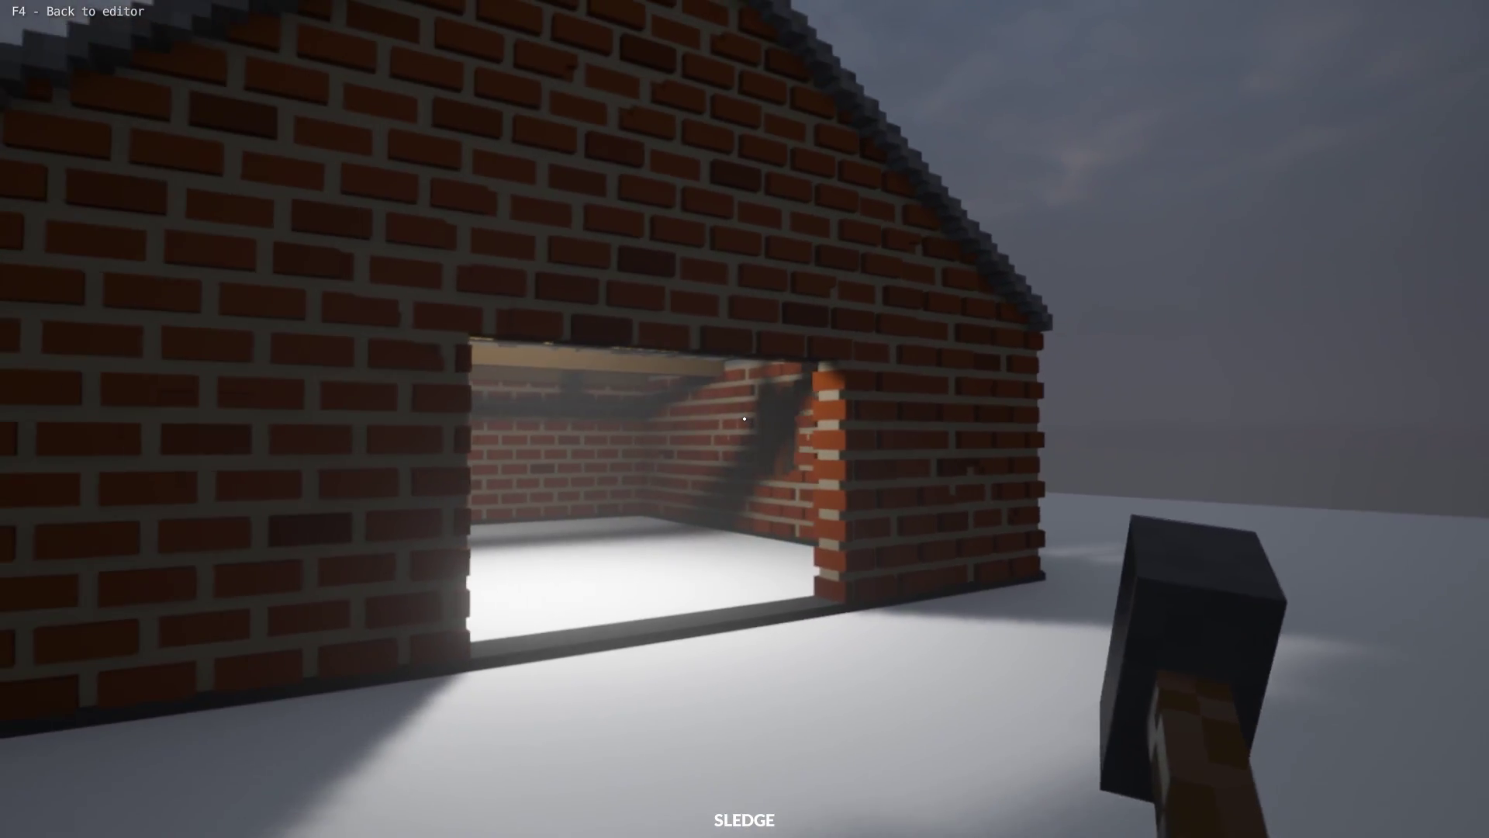
{"action": "key", "text": "F4"}
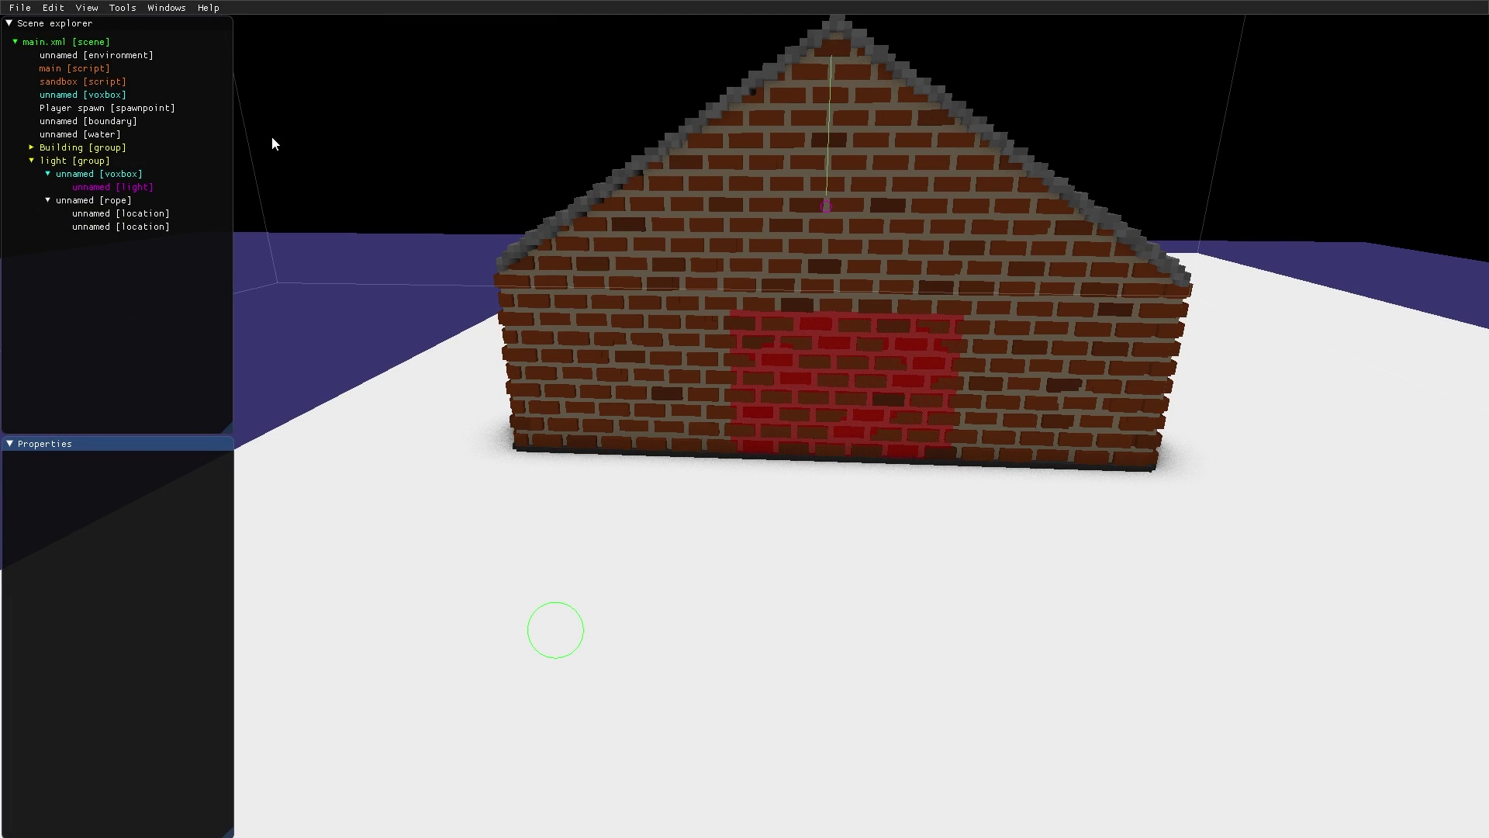
Step: Set the environment's rain to 1 and its puddle amount to 0.5
{"action": "left_click", "coordinate": [117, 56]}
{"action": "scroll", "coordinate": [115, 583], "scroll_direction": "down", "scroll_amount": 5}
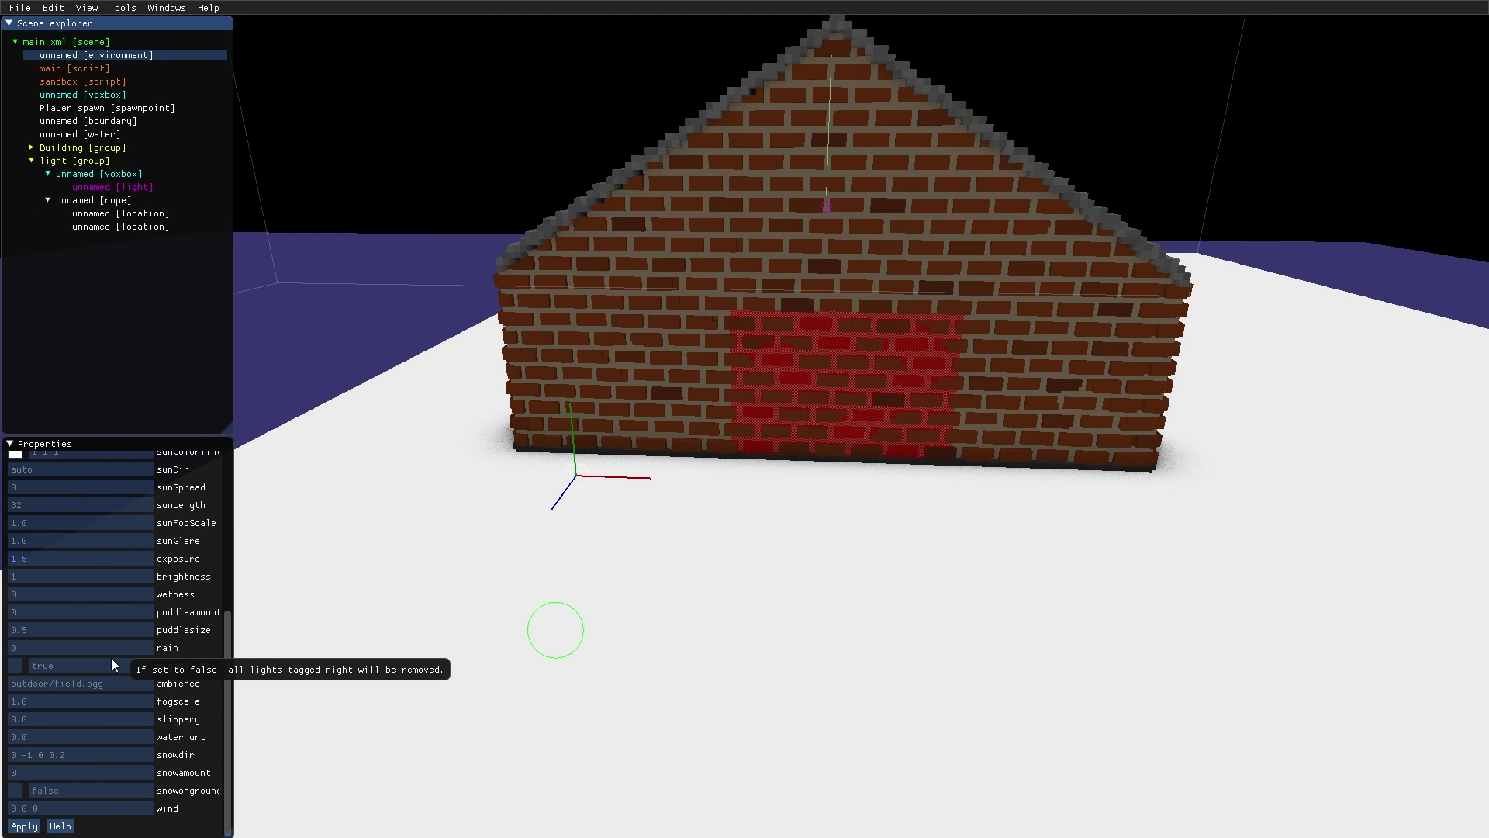
{"action": "left_click", "coordinate": [72, 645]}
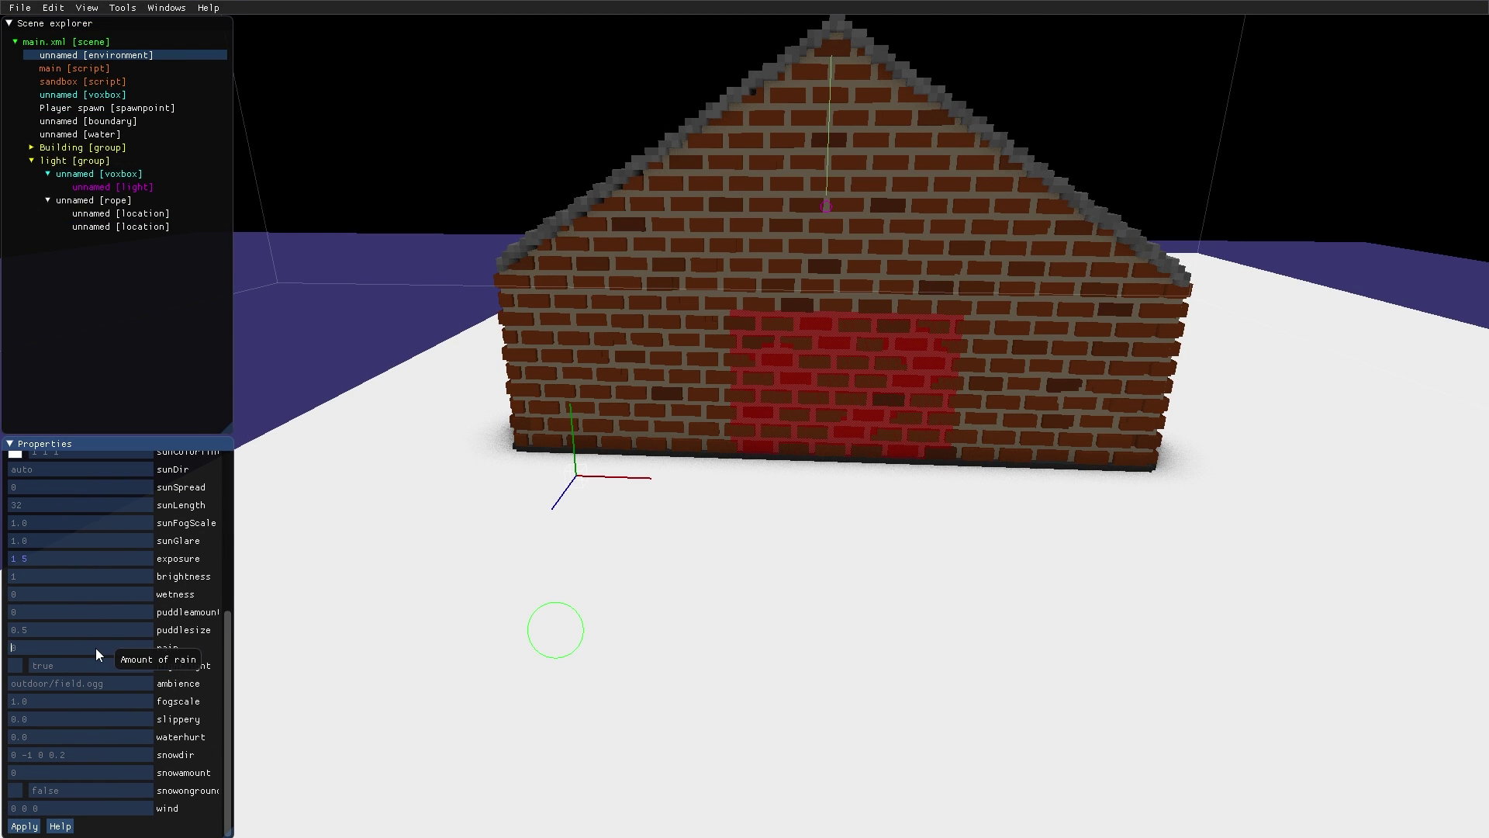
{"action": "type", "text": "1"}
{"action": "scroll", "coordinate": [95, 649], "scroll_direction": "up", "scroll_amount": 1}
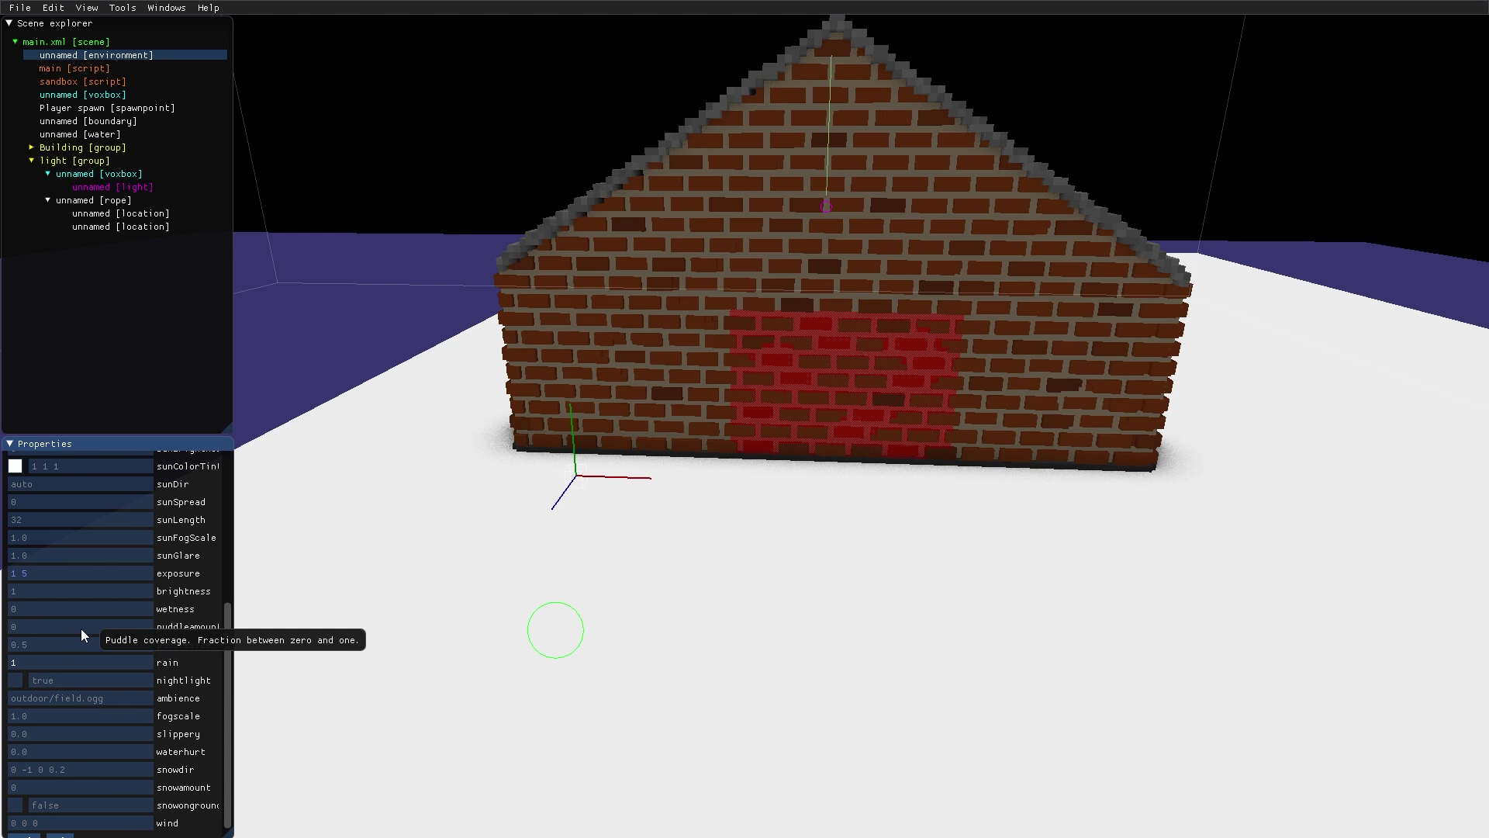
{"action": "left_click", "coordinate": [81, 628]}
{"action": "type", "text": "0"}
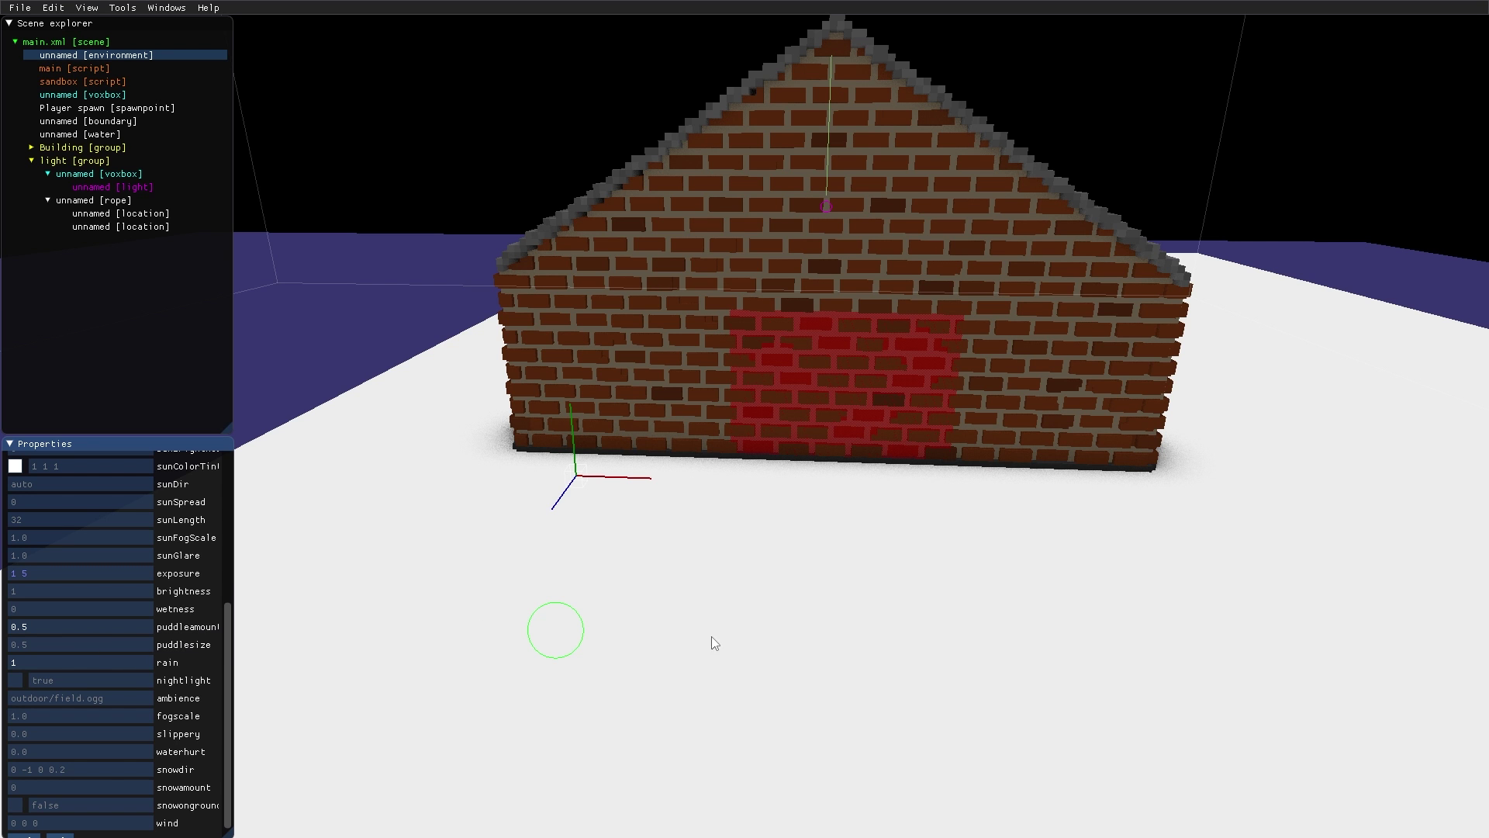
Step: Play-test the rainy night scene, walk through the lit building and back outside, and return to the editor
{"action": "key", "text": "F4"}
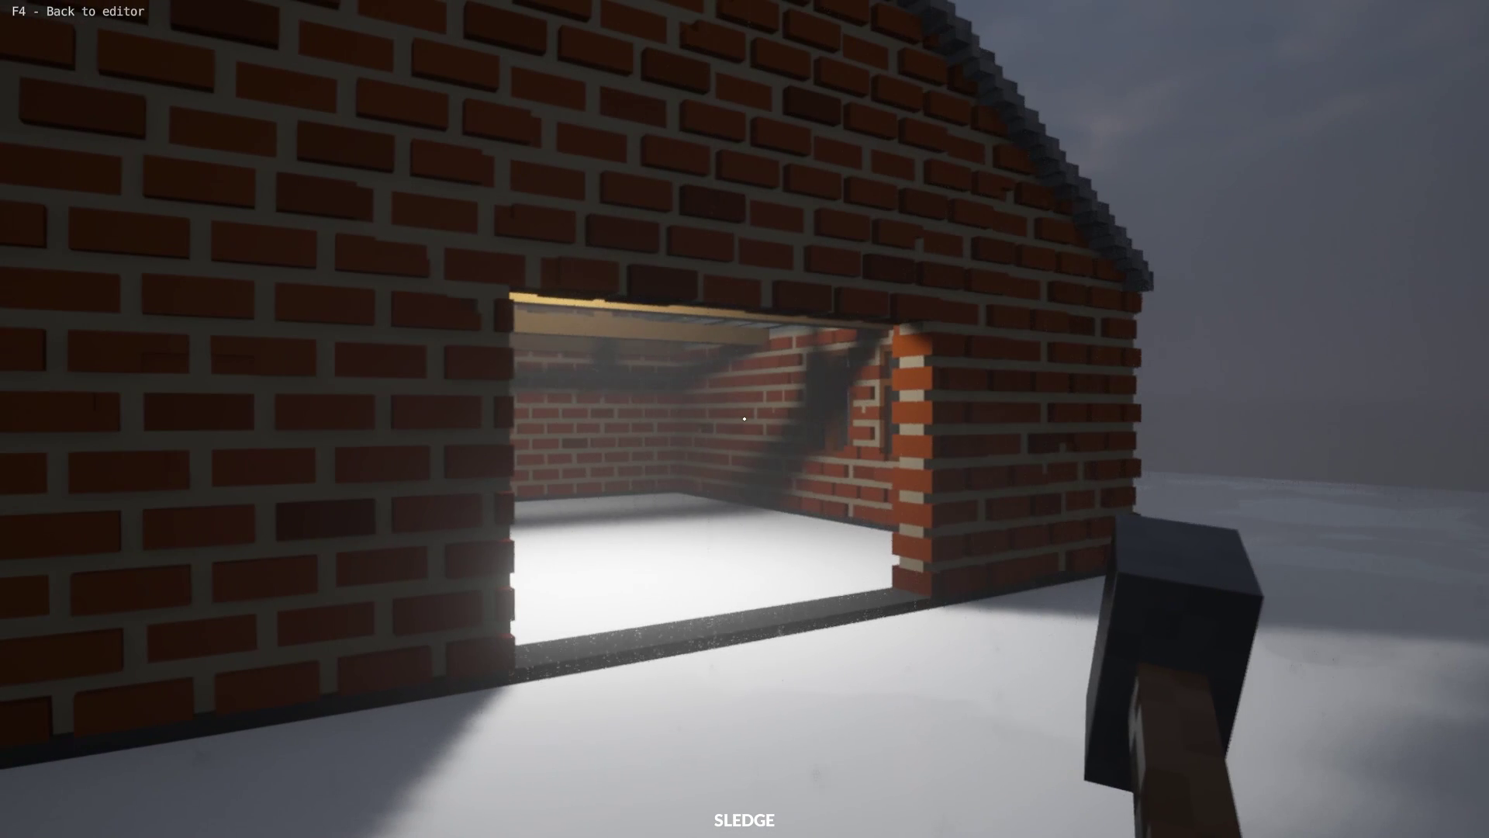
{"action": "key", "text": "w"}
{"action": "key", "text": "w"}
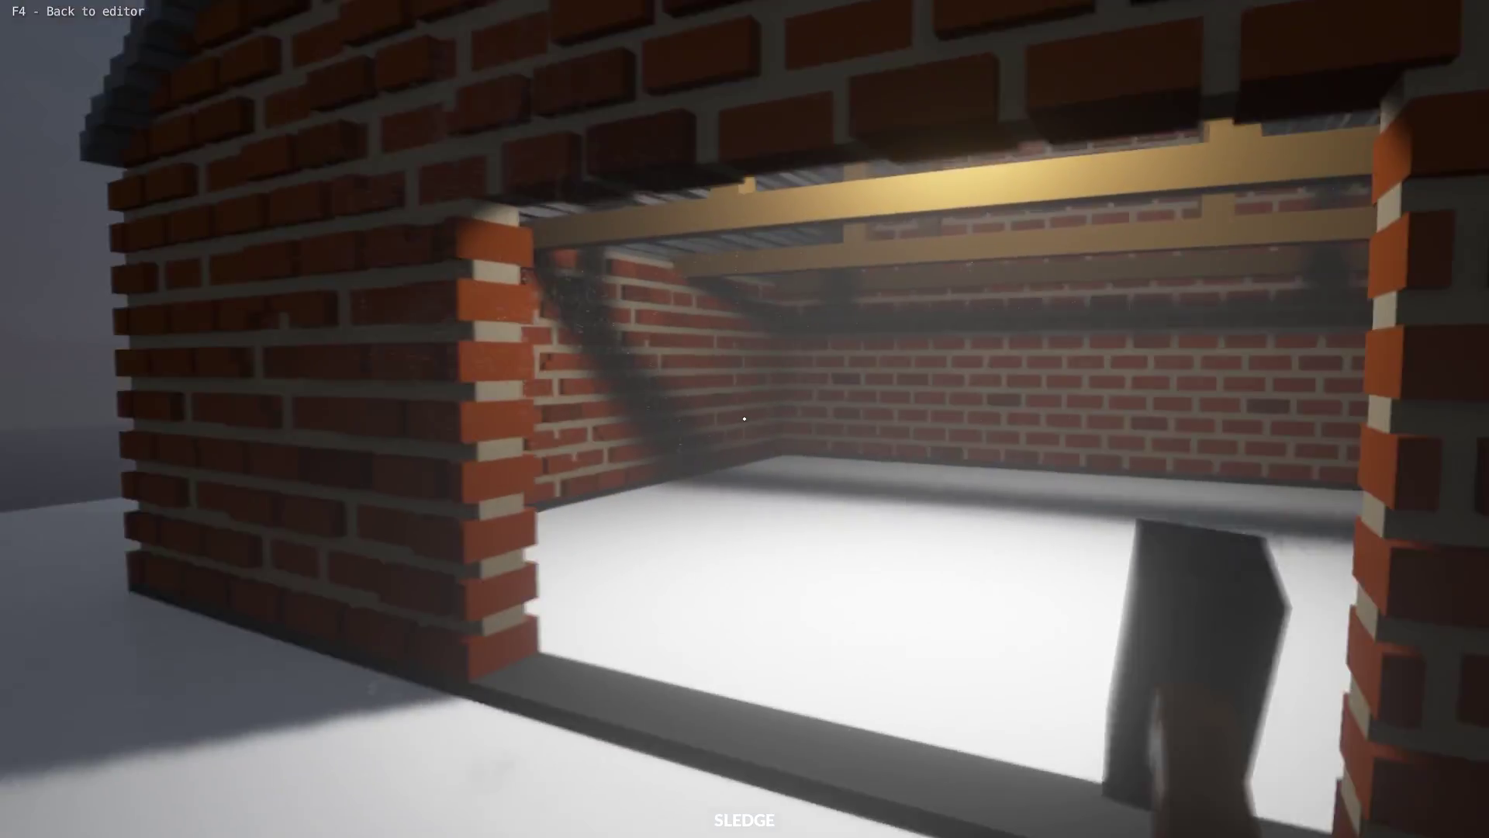
{"action": "key", "text": "d"}
{"action": "key", "text": "d"}
{"action": "key", "text": "s"}
{"action": "key", "text": "s"}
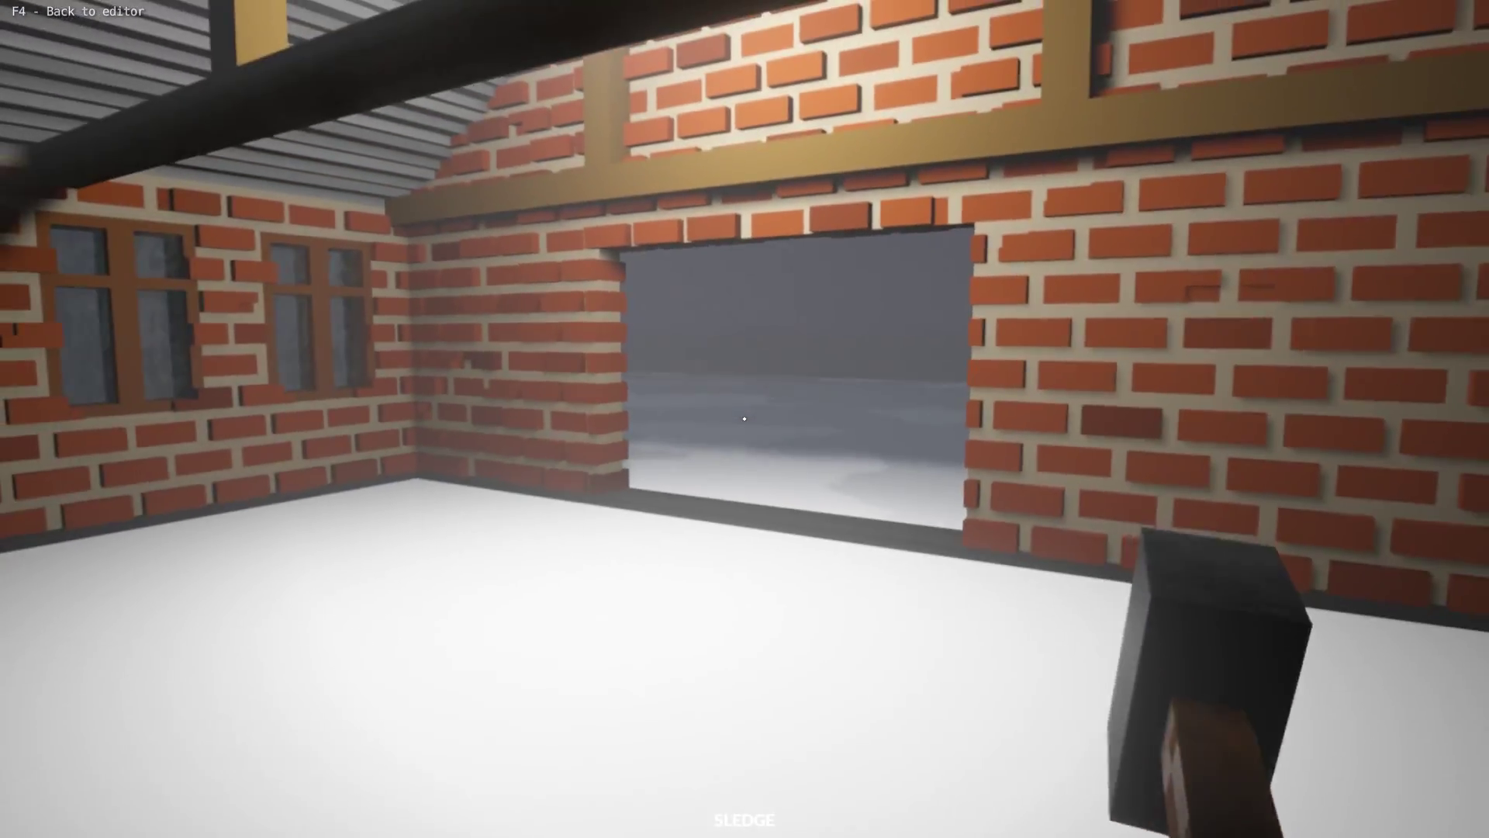
{"action": "key", "text": "w"}
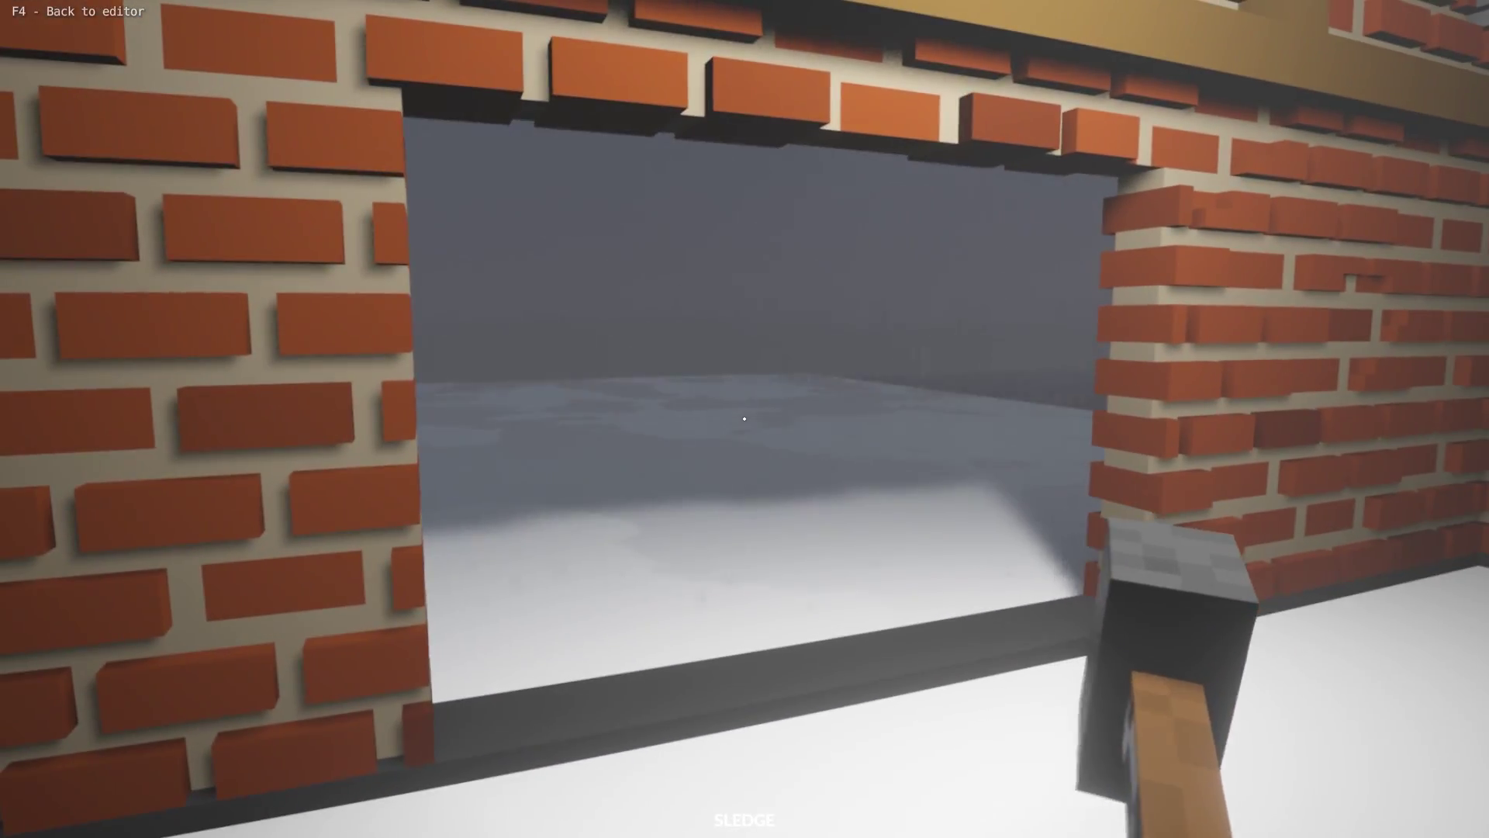
{"action": "key", "text": "w"}
{"action": "key", "text": "a"}
{"action": "key", "text": "s"}
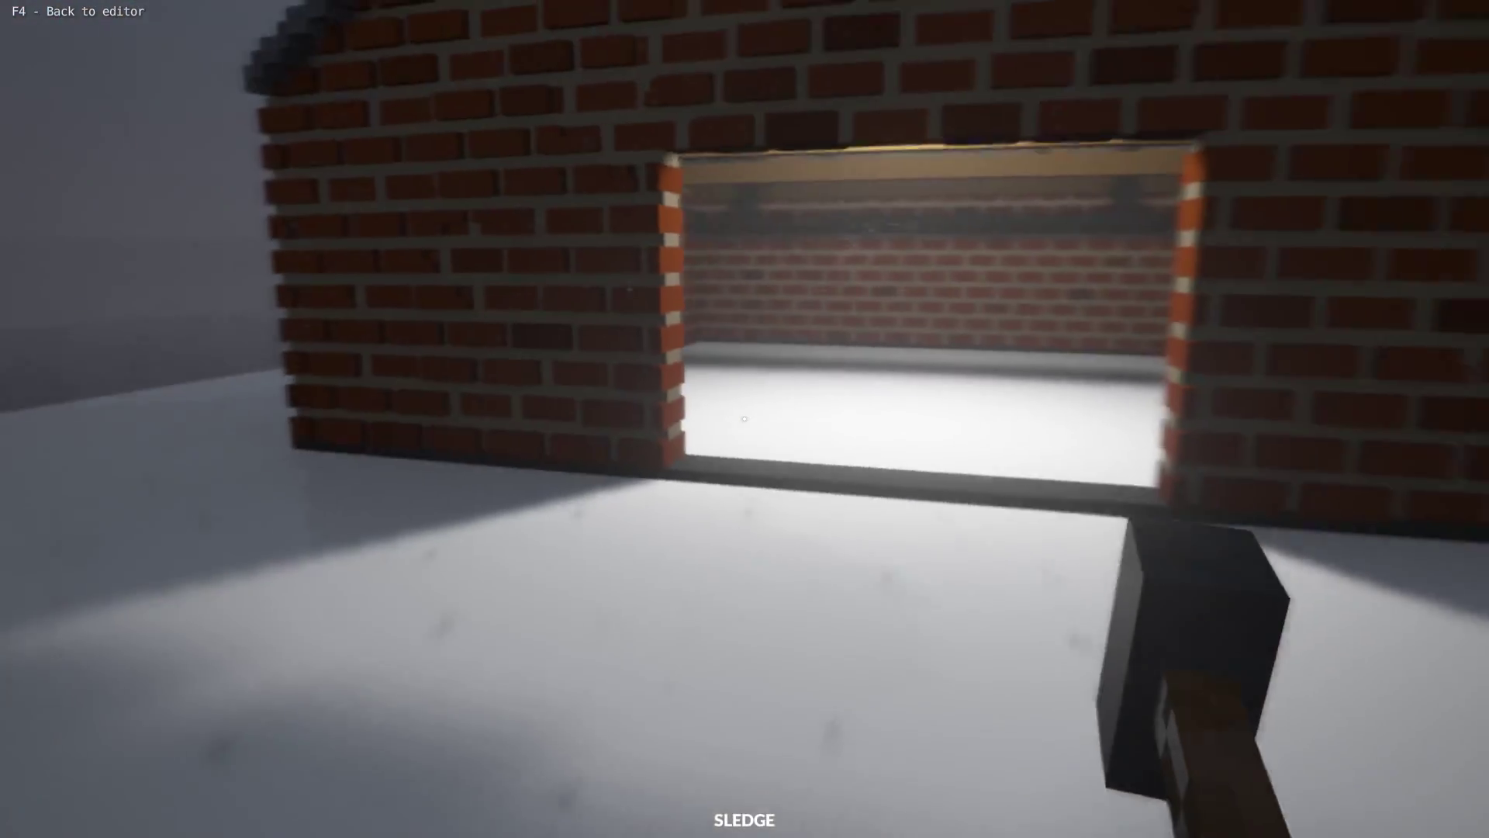
{"action": "key", "text": "s"}
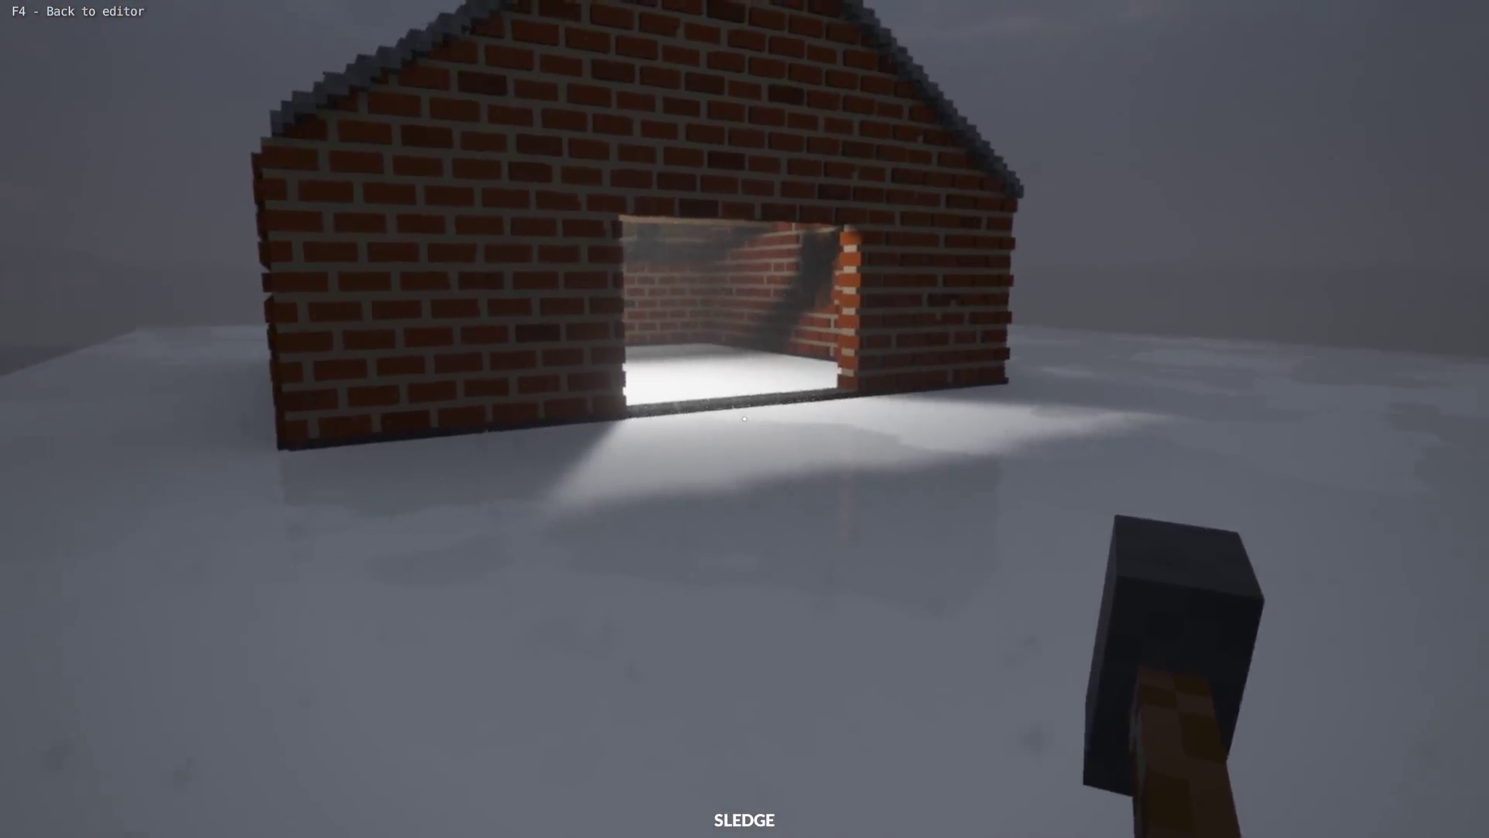
{"action": "key", "text": "w"}
{"action": "key", "text": "w"}
{"action": "key", "text": "F4"}
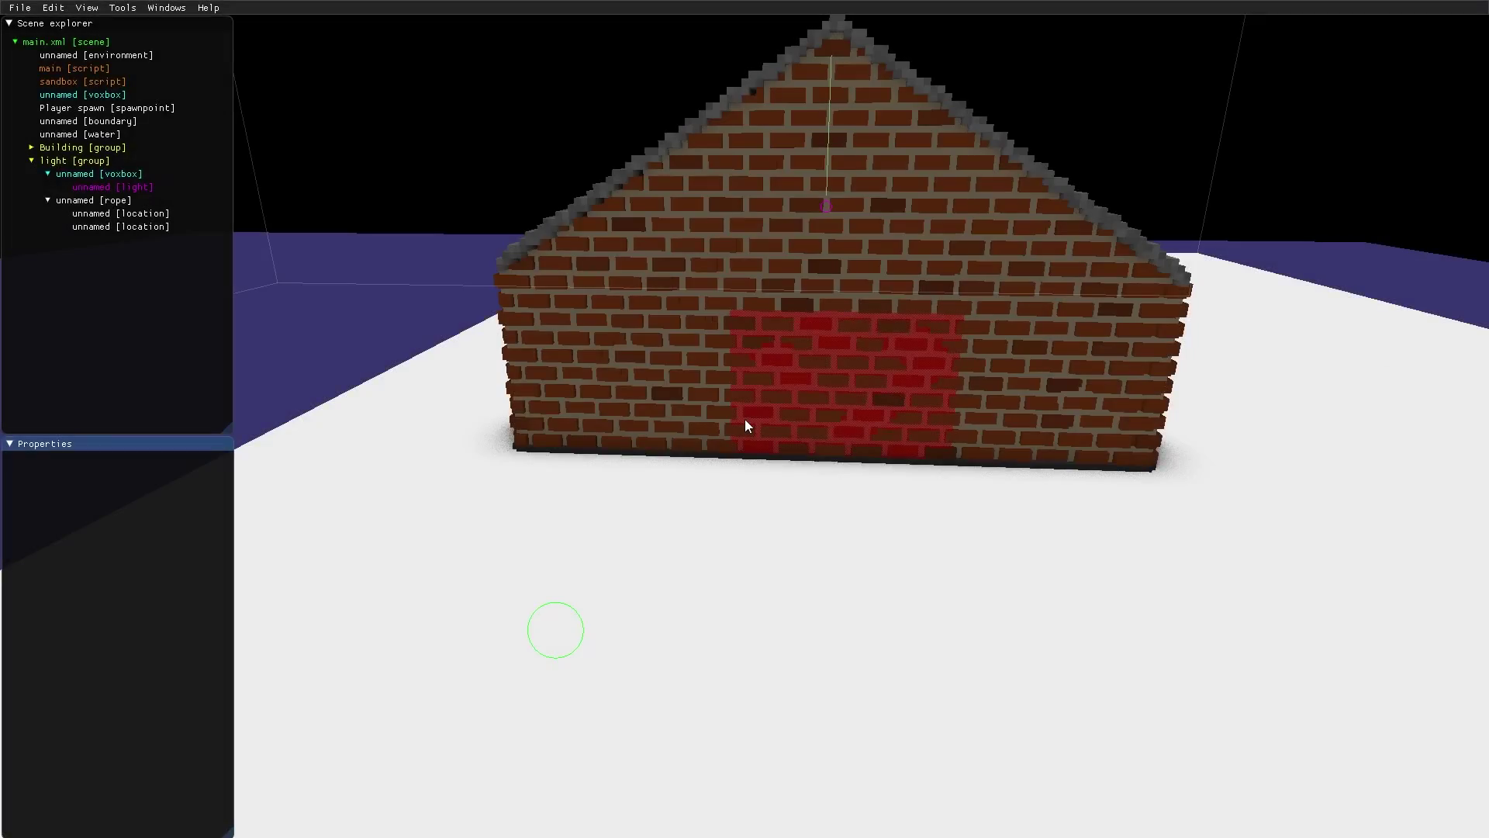
Step: Select the light inside the hanging voxbox and set its type to cone
{"action": "left_click", "coordinate": [825, 206]}
{"action": "key", "text": "f"}
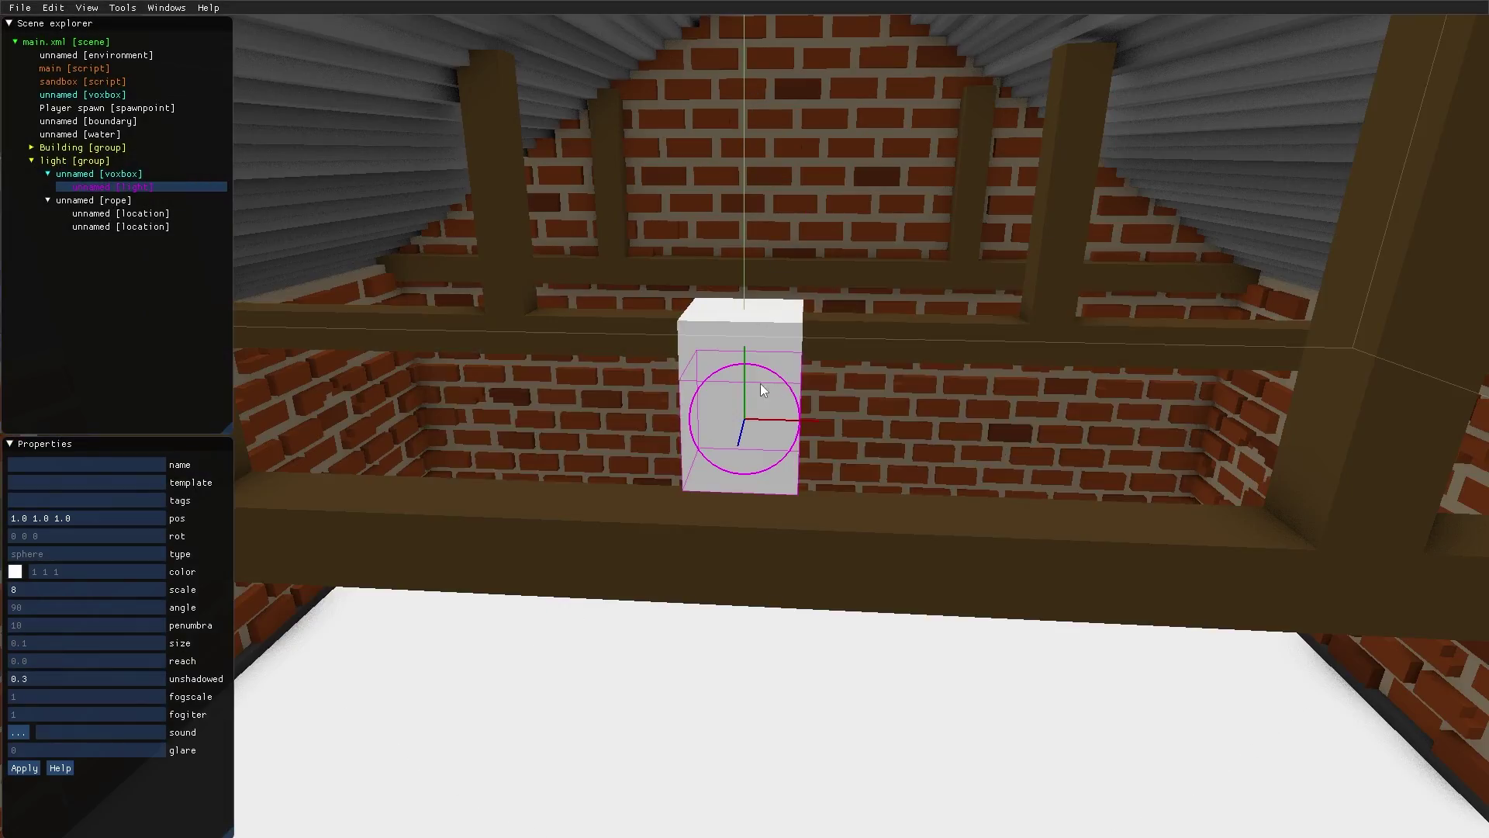
{"action": "mouse_move", "coordinate": [759, 384]}
{"action": "right_mouse_down"}
{"action": "mouse_move", "coordinate": [856, 337]}
{"action": "mouse_move", "coordinate": [867, 379]}
{"action": "mouse_move", "coordinate": [788, 385]}
{"action": "right_mouse_up"}
{"action": "scroll", "coordinate": [856, 338], "scroll_direction": "down", "scroll_amount": 3}
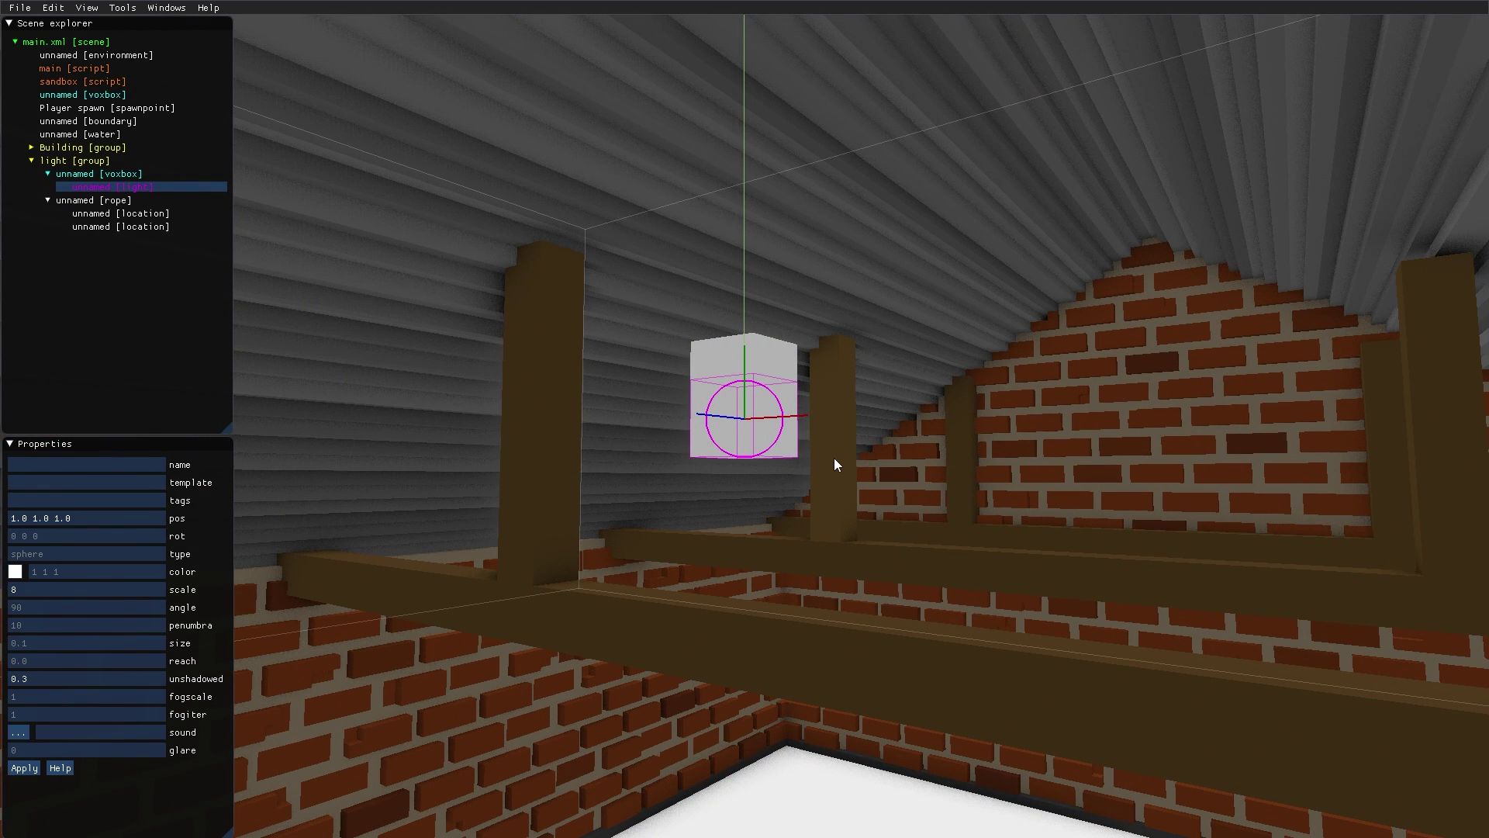
{"action": "scroll", "coordinate": [838, 465], "scroll_direction": "down", "scroll_amount": 2}
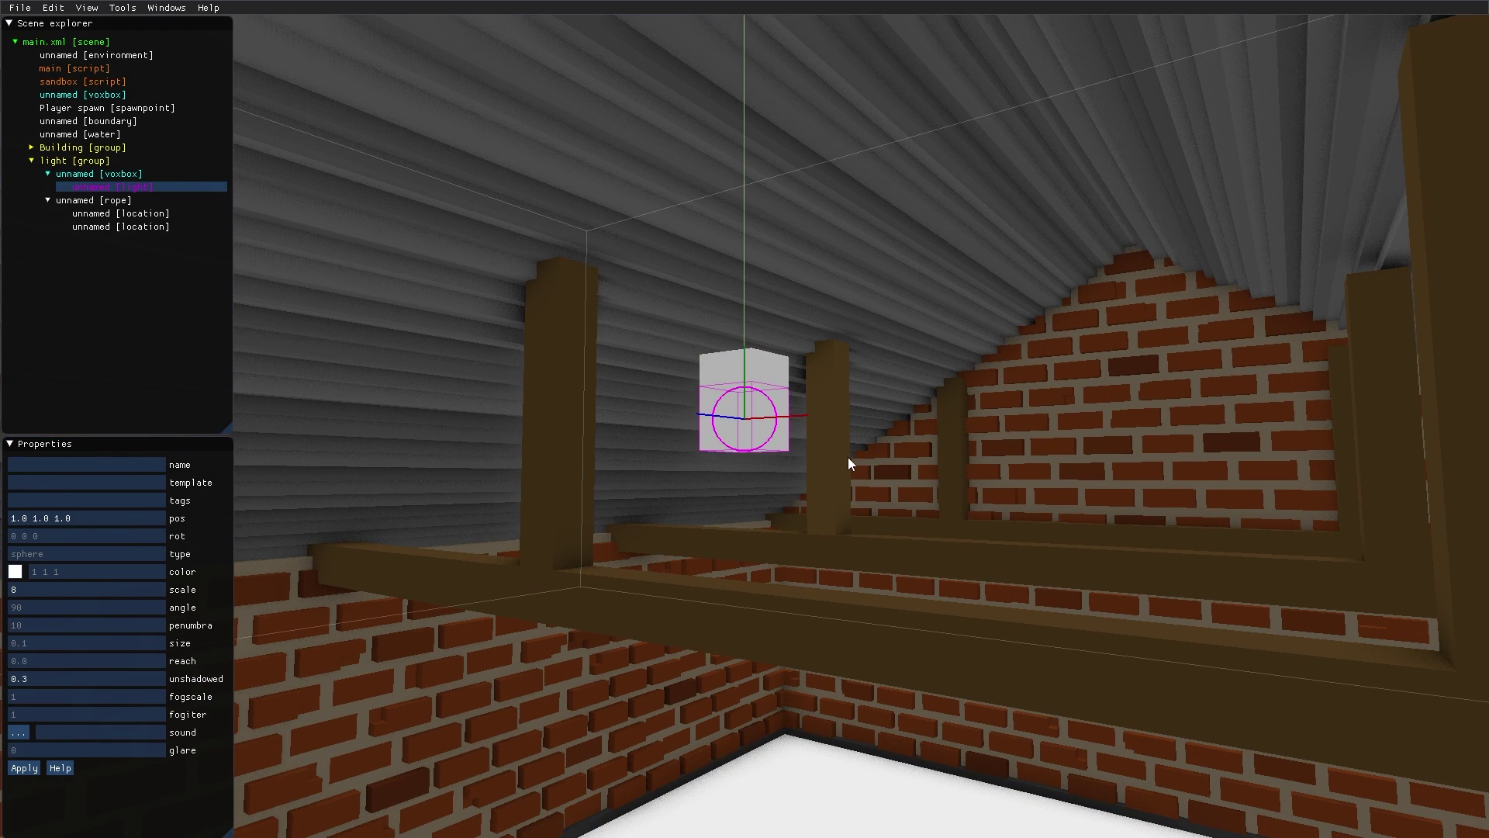
{"action": "middle_click_drag", "start_coordinate": [851, 462], "coordinate": [843, 439]}
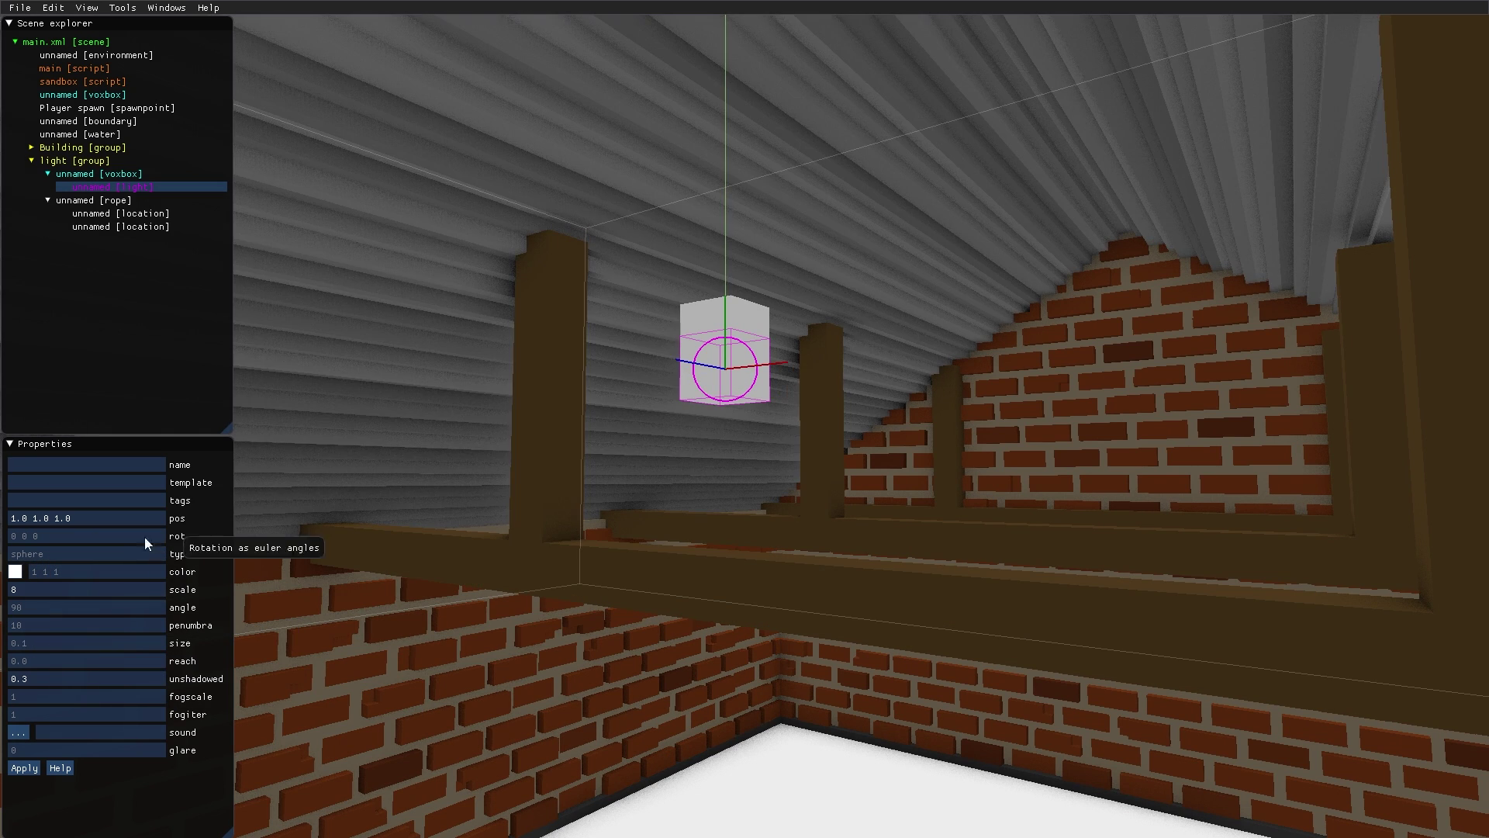
{"action": "left_click", "coordinate": [86, 554]}
{"action": "type", "text": "cone"}
{"action": "key", "text": "Return"}
Step: Rotate the cone light 90 degrees about its X axis so it points down at the floor
{"action": "right_click_drag", "start_coordinate": [723, 448], "coordinate": [738, 376]}
{"action": "scroll", "coordinate": [695, 454], "scroll_direction": "down", "scroll_amount": 6}
{"action": "scroll", "coordinate": [699, 468], "scroll_direction": "up", "scroll_amount": 6}
{"action": "left_click_drag", "start_coordinate": [724, 365], "coordinate": [799, 380]}
Step: Examine from several angles how the downward light cone spreads across the building's floor
{"action": "scroll", "coordinate": [741, 485], "scroll_direction": "down", "scroll_amount": 3}
{"action": "right_click_drag", "start_coordinate": [808, 467], "coordinate": [729, 459]}
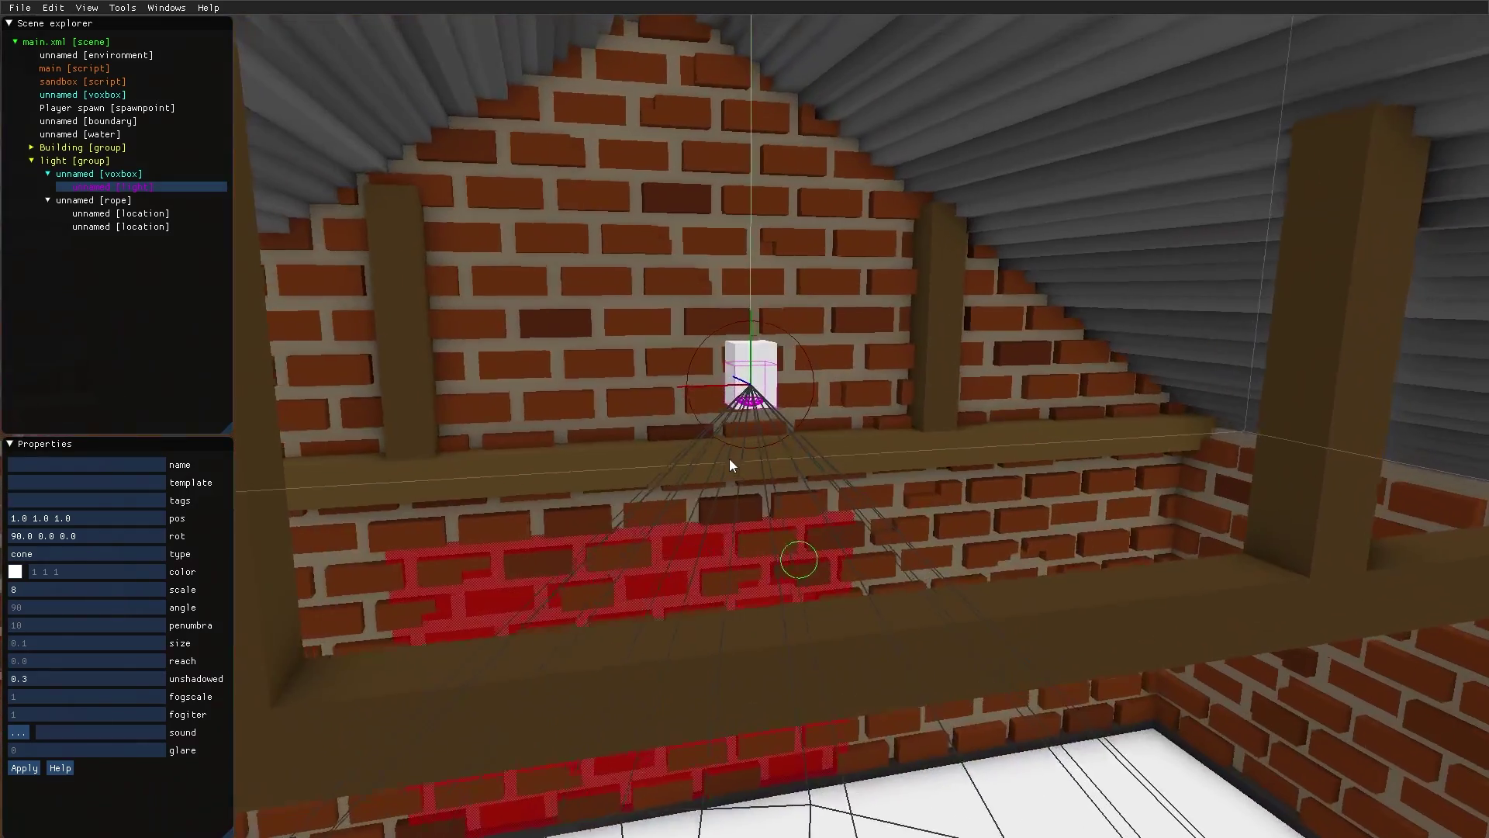
{"action": "middle_click_drag", "start_coordinate": [729, 459], "coordinate": [676, 397]}
{"action": "scroll", "coordinate": [671, 407], "scroll_direction": "down", "scroll_amount": 3}
{"action": "right_click_drag", "start_coordinate": [668, 412], "coordinate": [691, 463]}
{"action": "scroll", "coordinate": [693, 463], "scroll_direction": "down", "scroll_amount": 2}
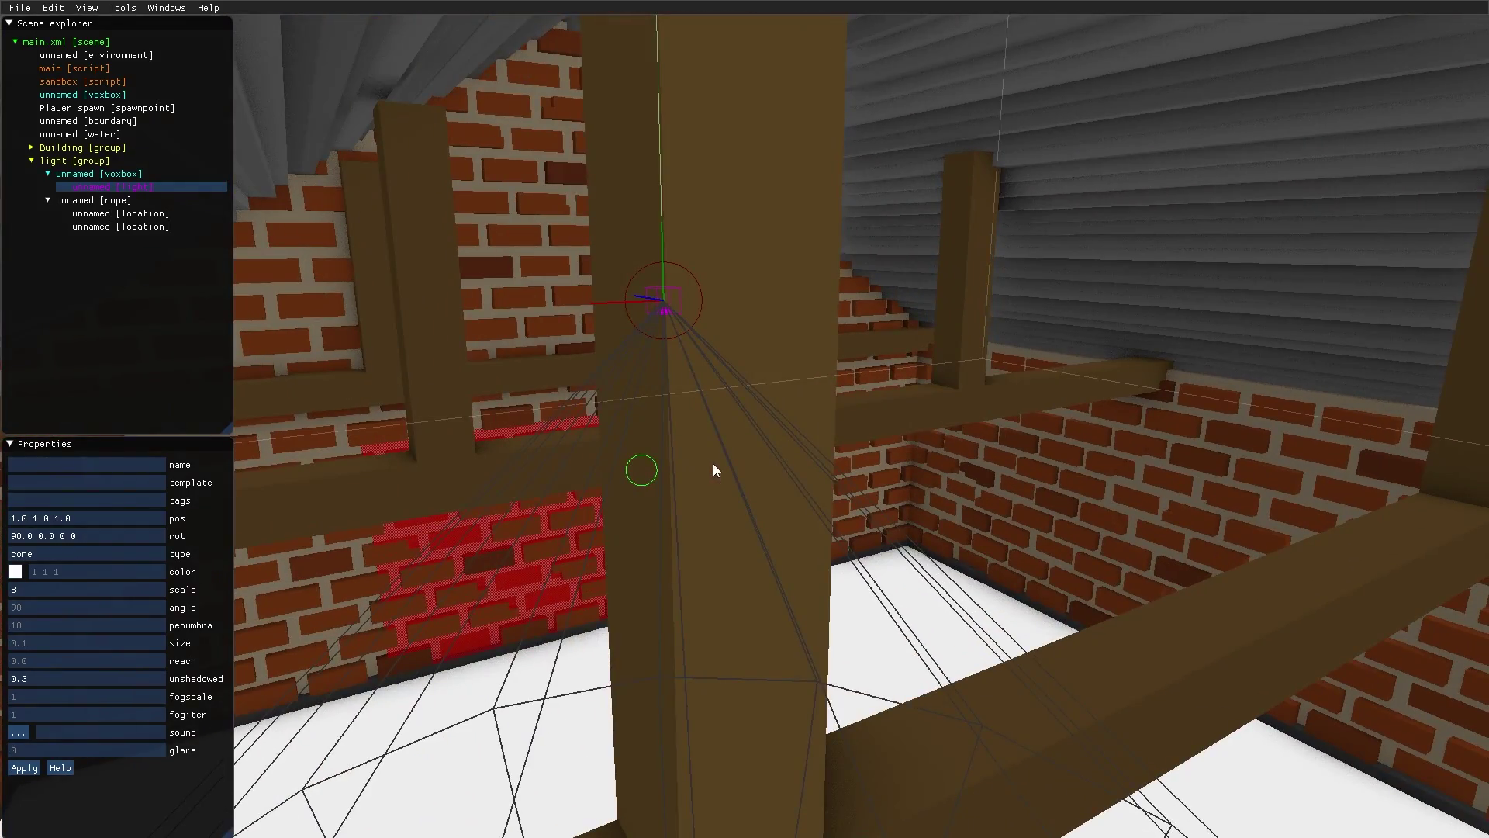
{"action": "scroll", "coordinate": [742, 464], "scroll_direction": "up", "scroll_amount": 2}
{"action": "middle_click_drag", "start_coordinate": [743, 463], "coordinate": [641, 429]}
{"action": "scroll", "coordinate": [645, 427], "scroll_direction": "down", "scroll_amount": 3}
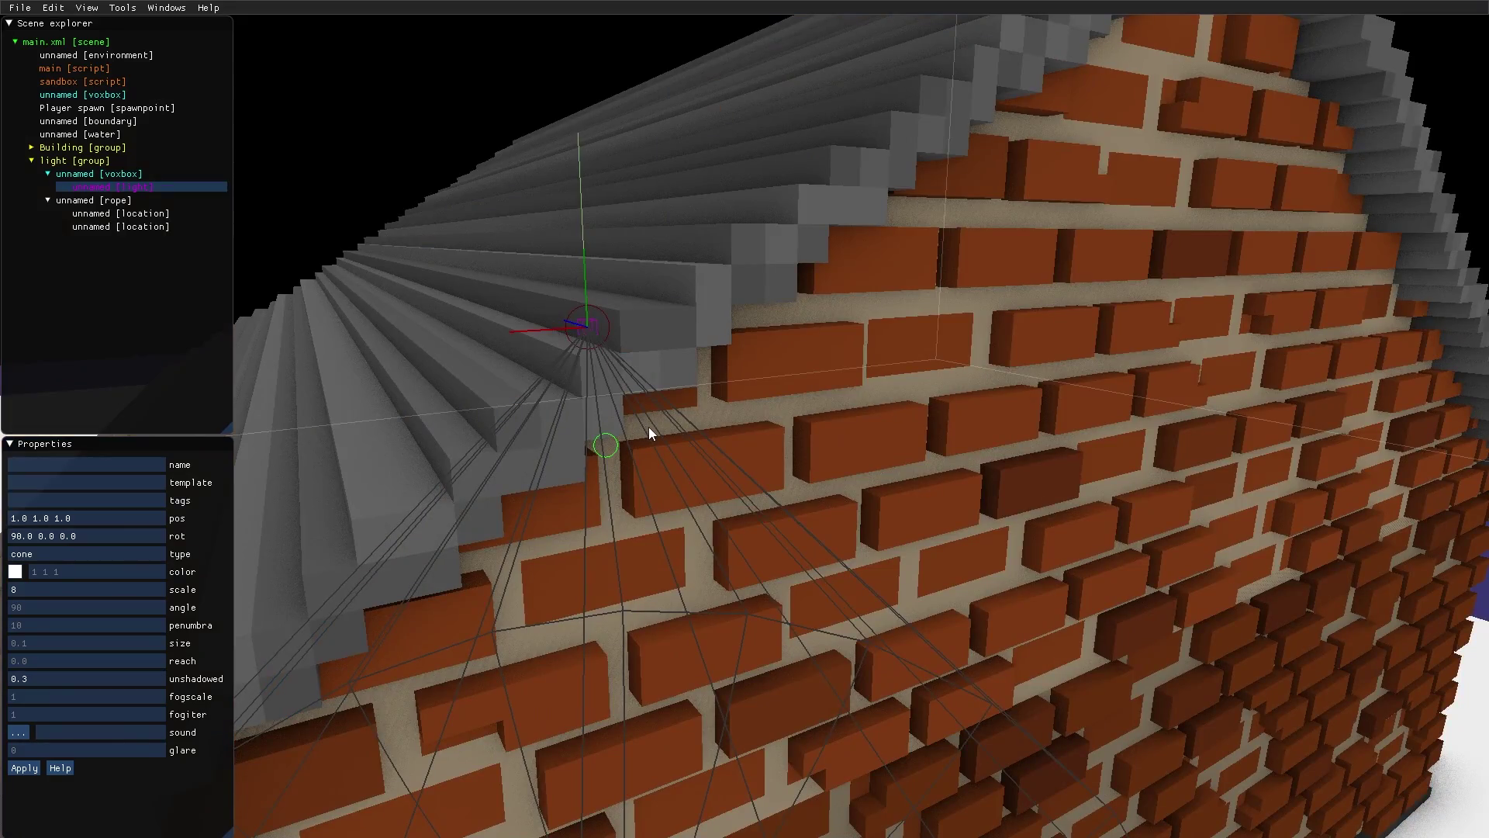
{"action": "scroll", "coordinate": [648, 427], "scroll_direction": "down", "scroll_amount": 5}
{"action": "right_click_drag", "start_coordinate": [671, 426], "coordinate": [616, 425]}
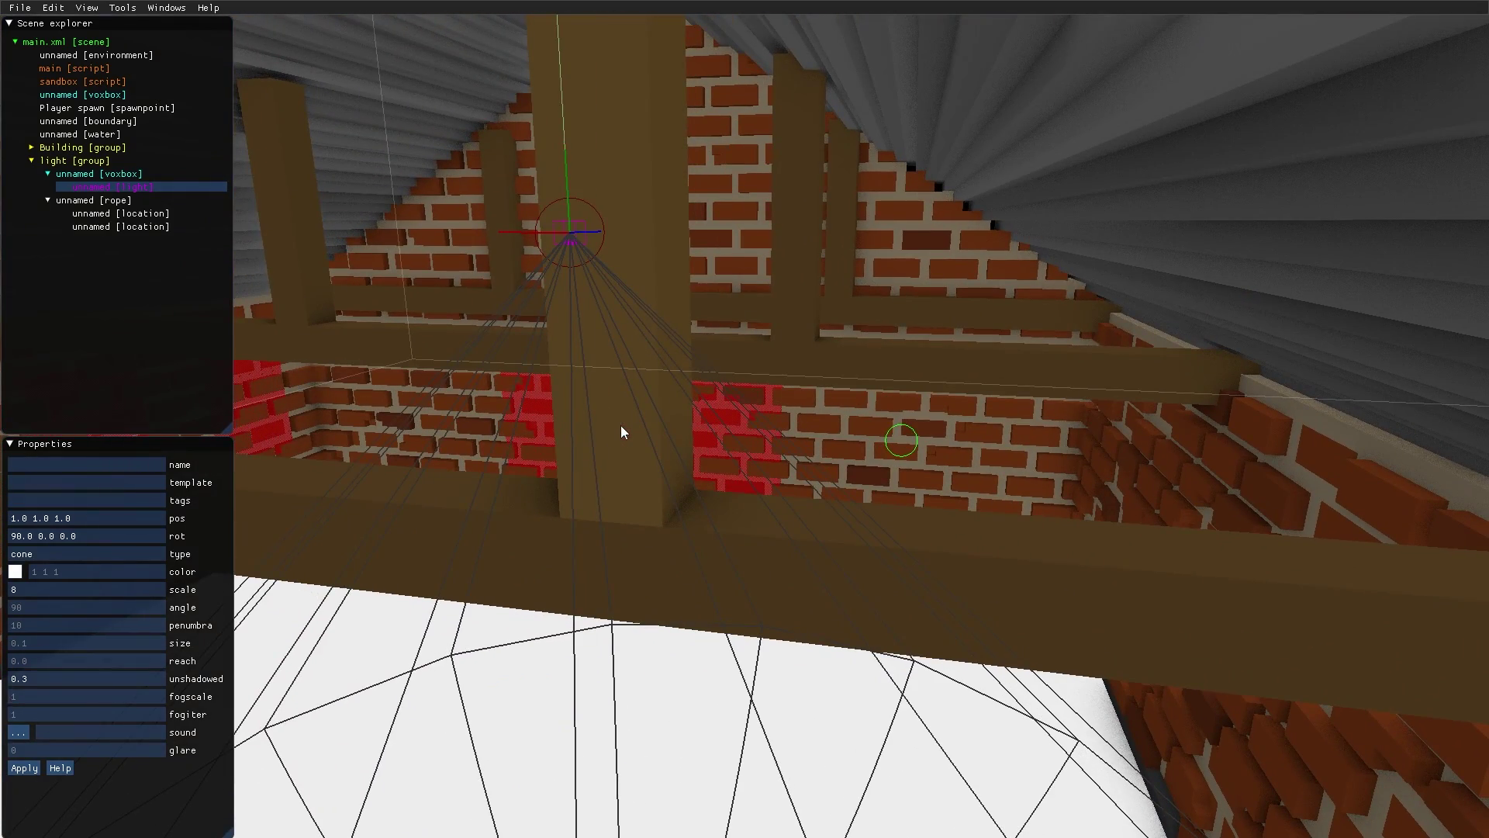
Step: Play-test the scene with the cone light, viewing the building and the lamp inside and outside, and return to the editor
{"action": "key", "text": "F4"}
{"action": "key", "text": "w"}
{"action": "key", "text": "s"}
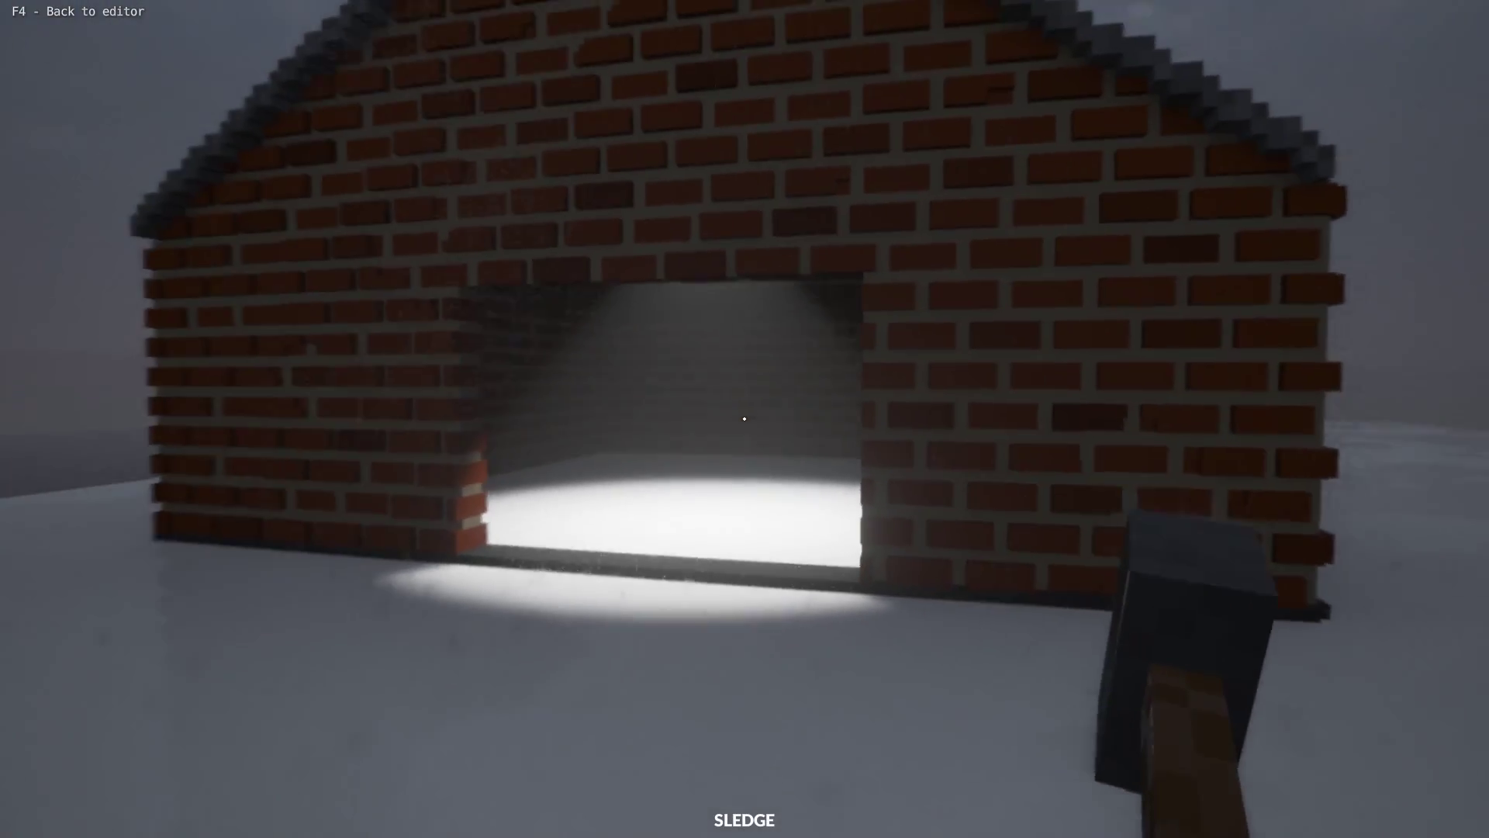
{"action": "key", "text": "w"}
{"action": "key", "text": "w"}
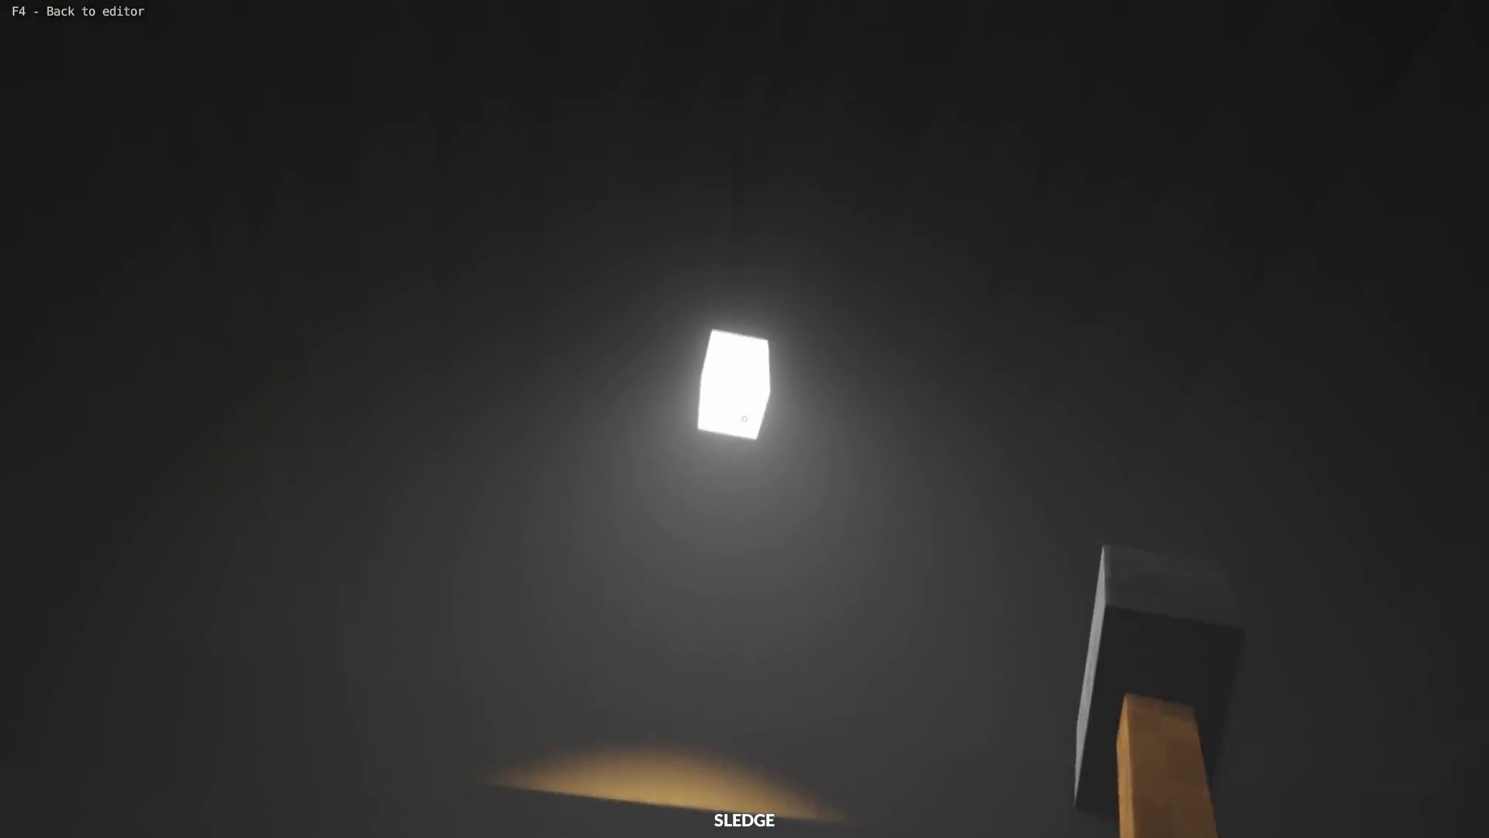
{"action": "right_click", "coordinate": [745, 419]}
{"action": "key", "text": "s"}
{"action": "key", "text": "d"}
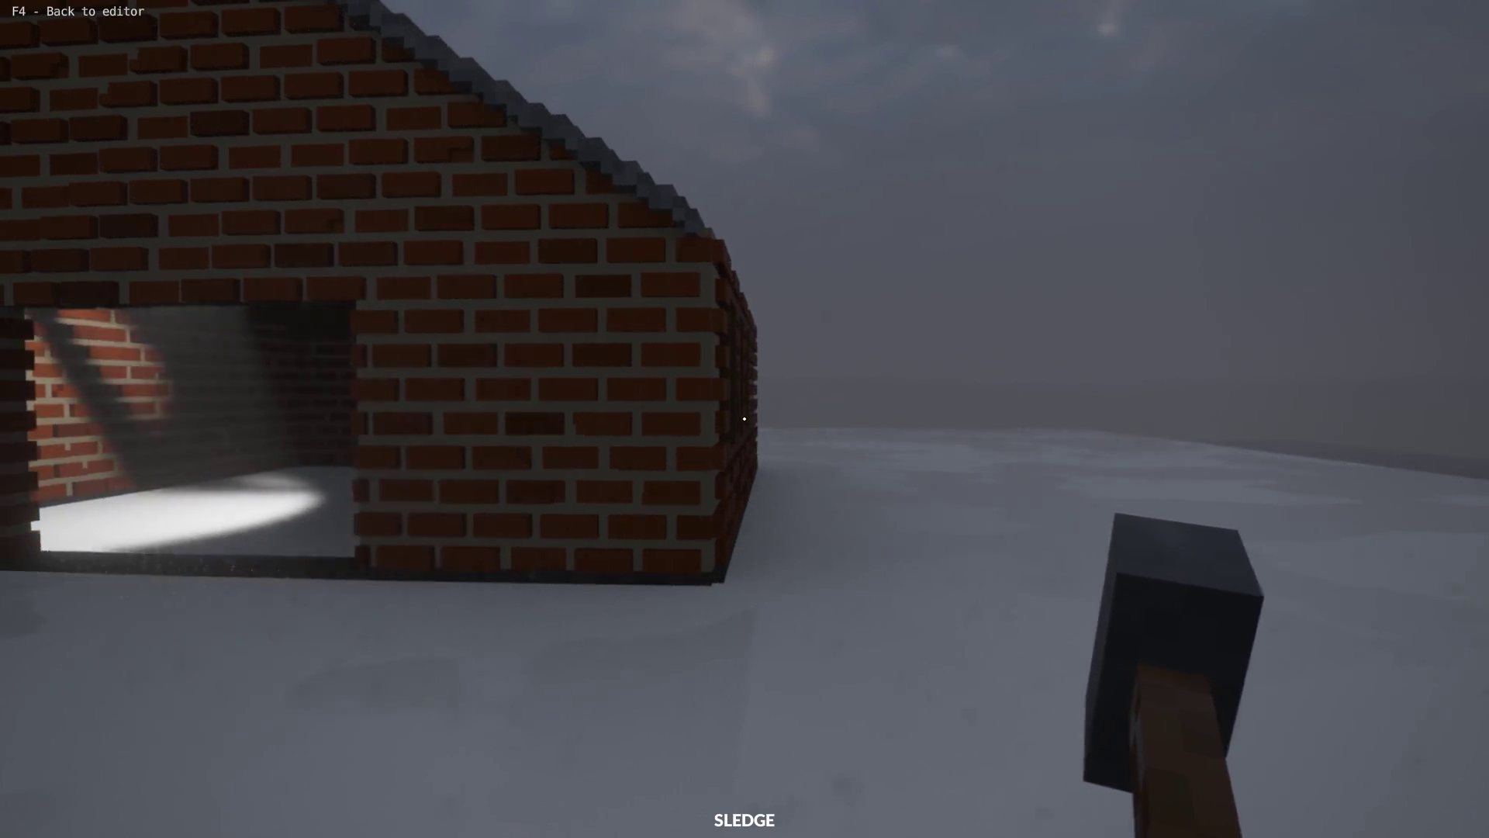
{"action": "key", "text": "w"}
{"action": "key", "text": "F4"}
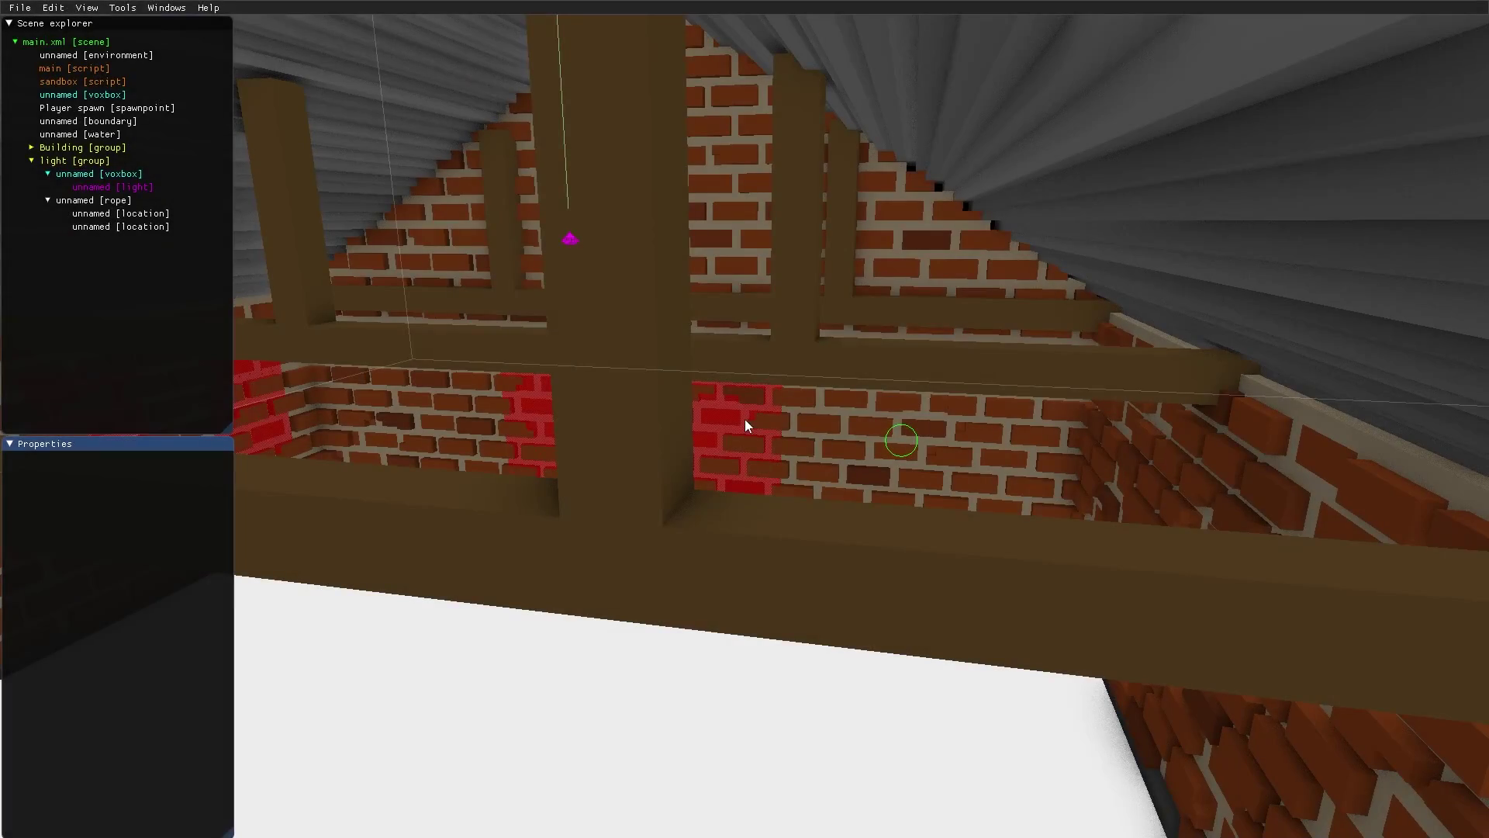
Step: Select the lamp's light, set its type to area and give it a size of 1 1
{"action": "left_click", "coordinate": [572, 239]}
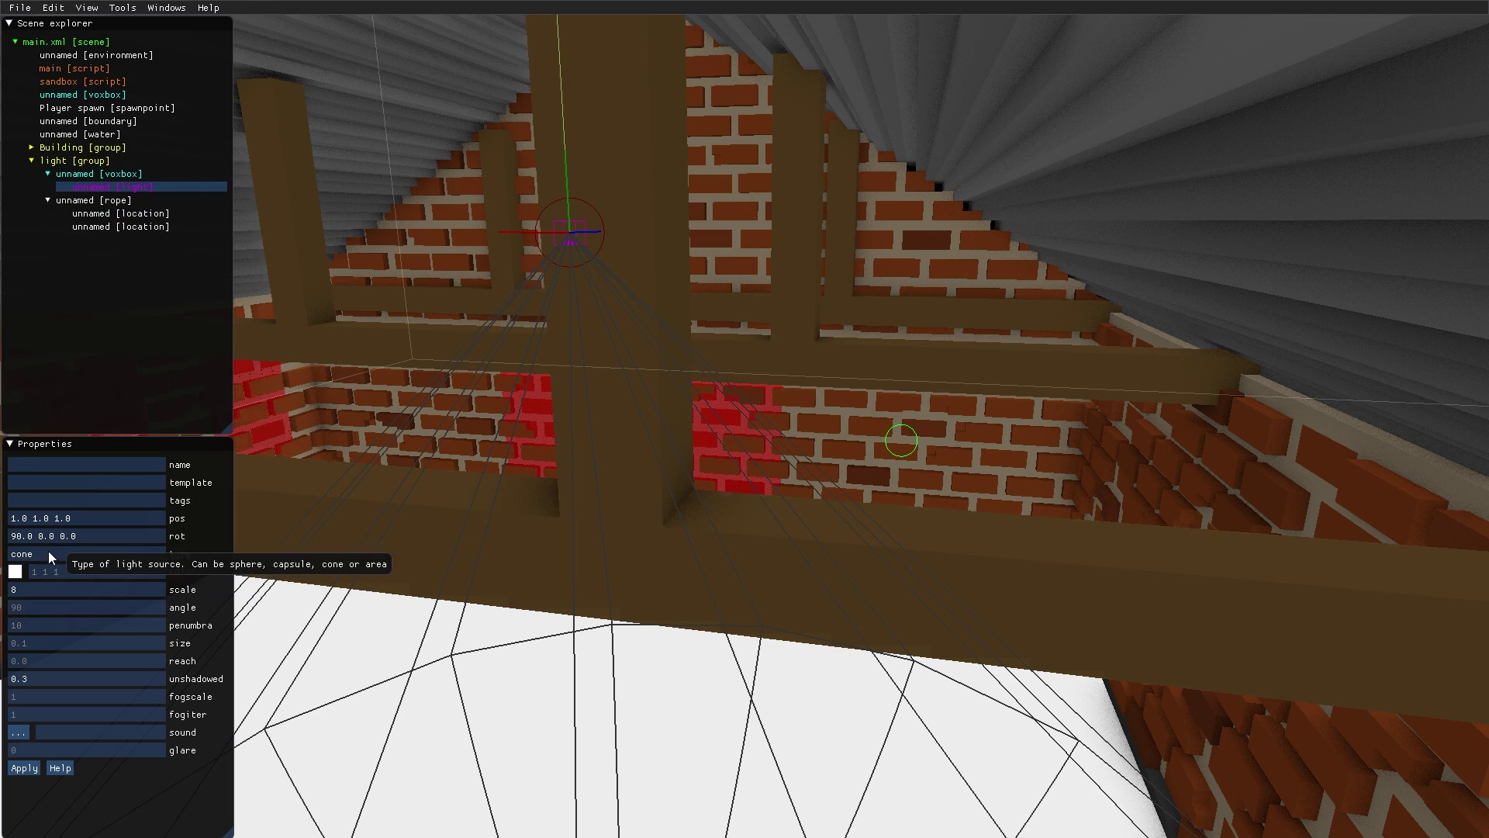
{"action": "left_click_drag", "start_coordinate": [49, 551], "coordinate": [12, 559]}
{"action": "type", "text": "area"}
{"action": "key", "text": "Return"}
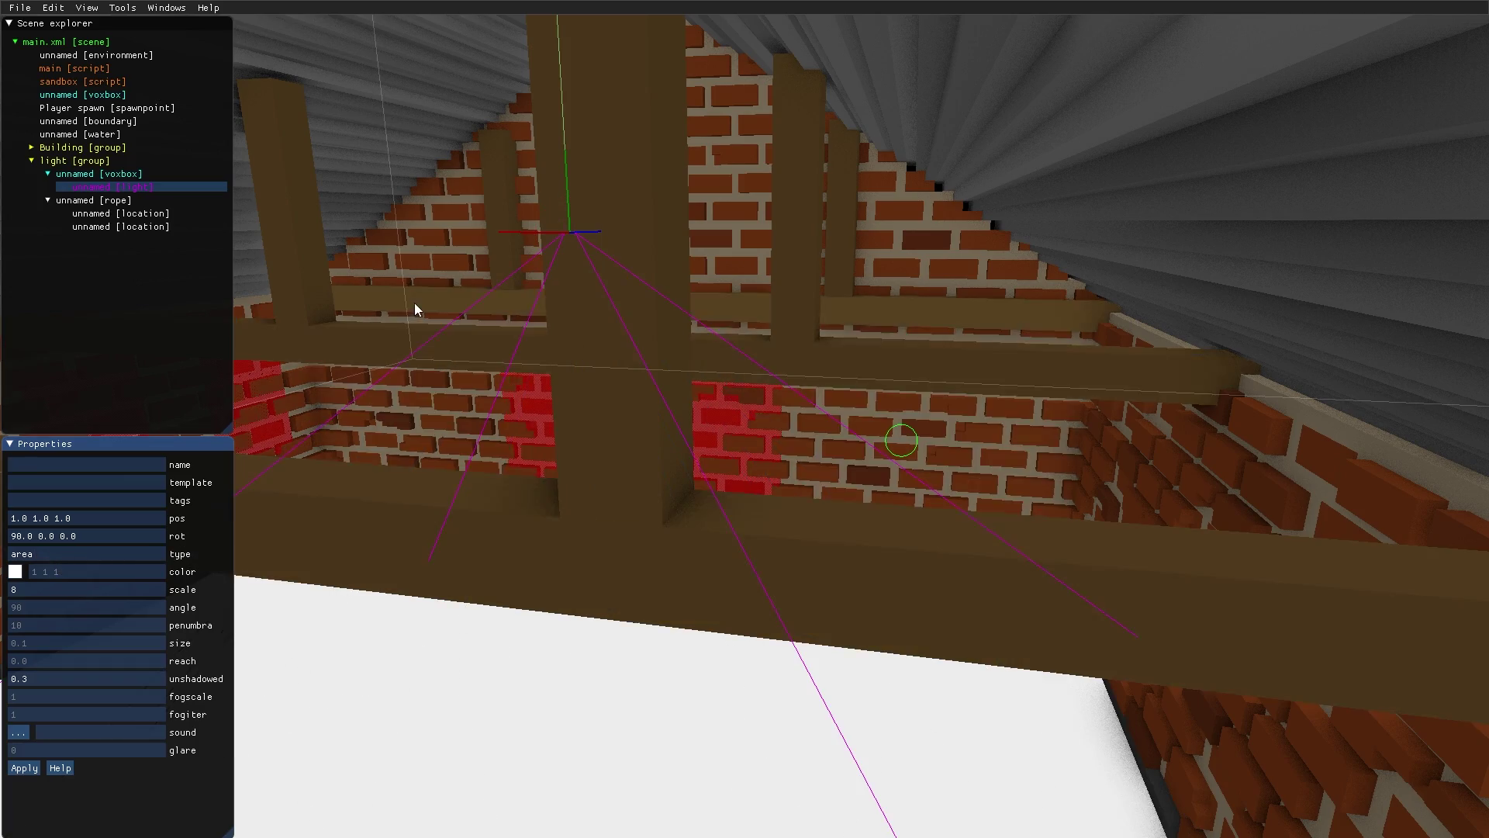
{"action": "right_click_drag", "start_coordinate": [416, 302], "coordinate": [682, 431]}
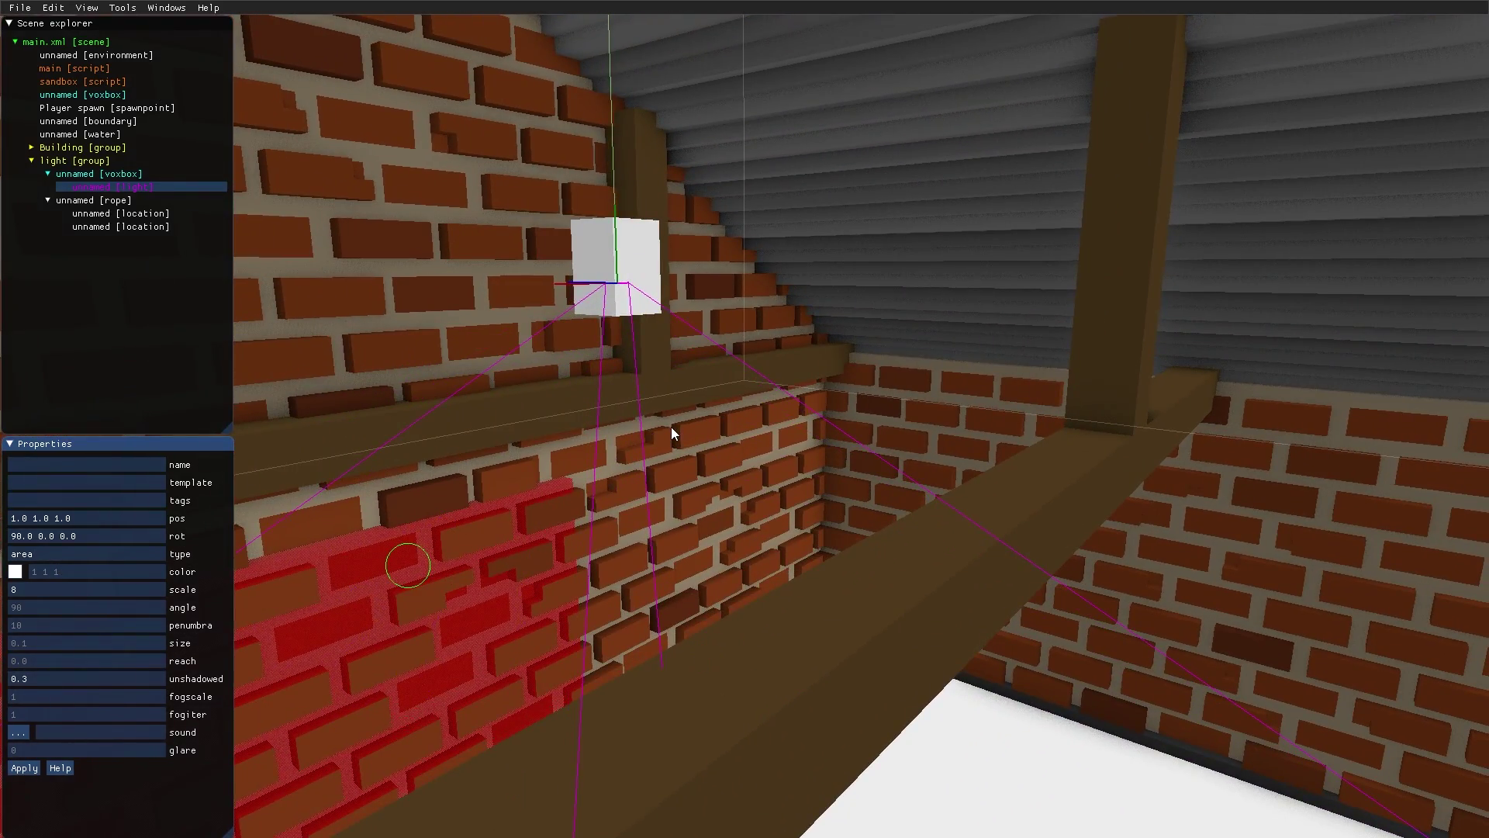
{"action": "mouse_move", "coordinate": [54, 647]}
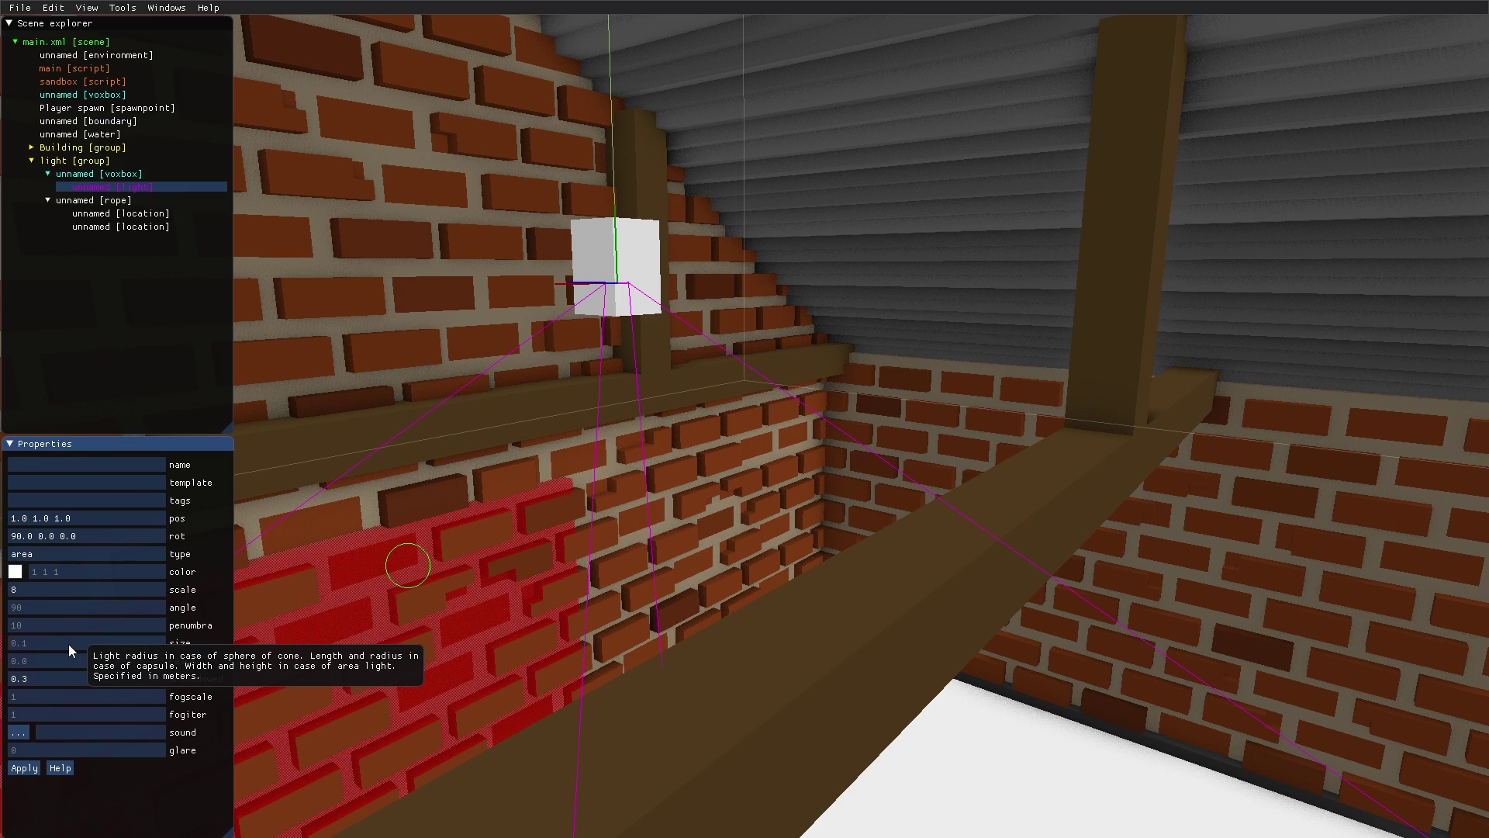
{"action": "key", "text": "Return"}
{"action": "right_click_drag", "start_coordinate": [692, 588], "coordinate": [755, 498]}
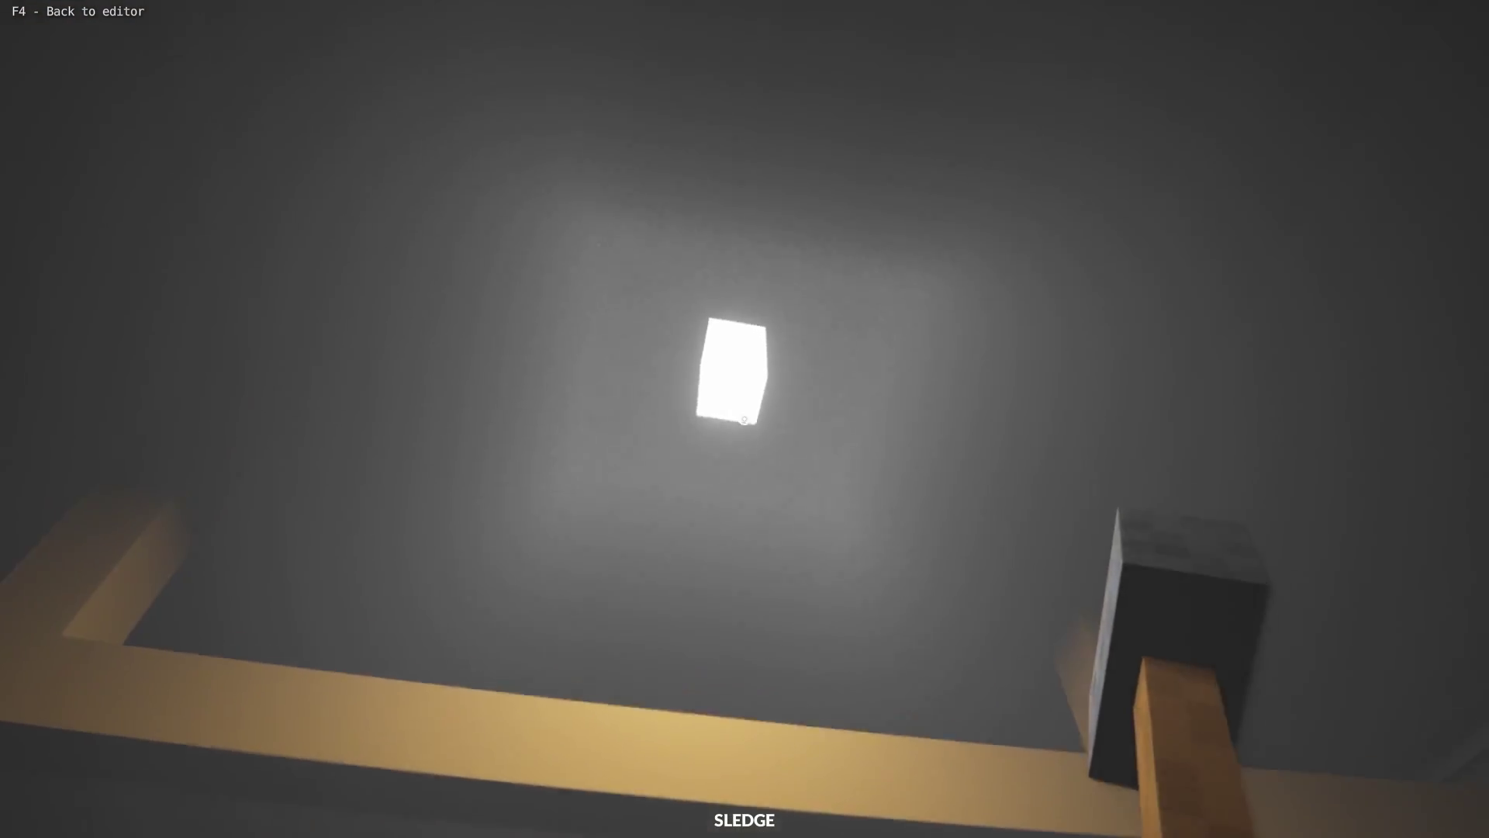
Step: Play-test how the area light illuminates the building's interior and doorway, and return to the editor
{"action": "left_click", "coordinate": [744, 419]}
{"action": "key", "text": "s"}
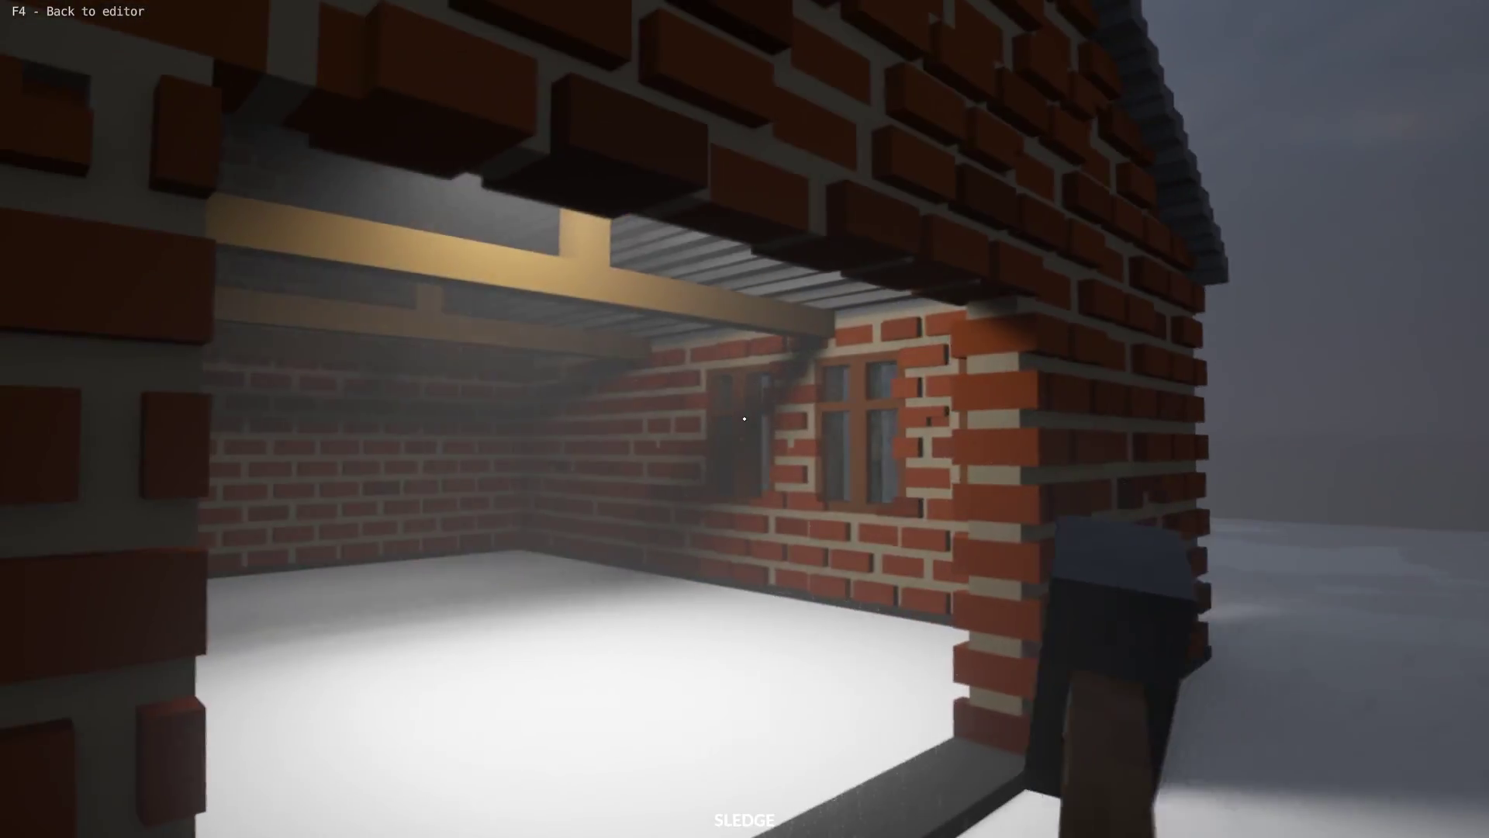
{"action": "key", "text": "w"}
{"action": "key", "text": "s"}
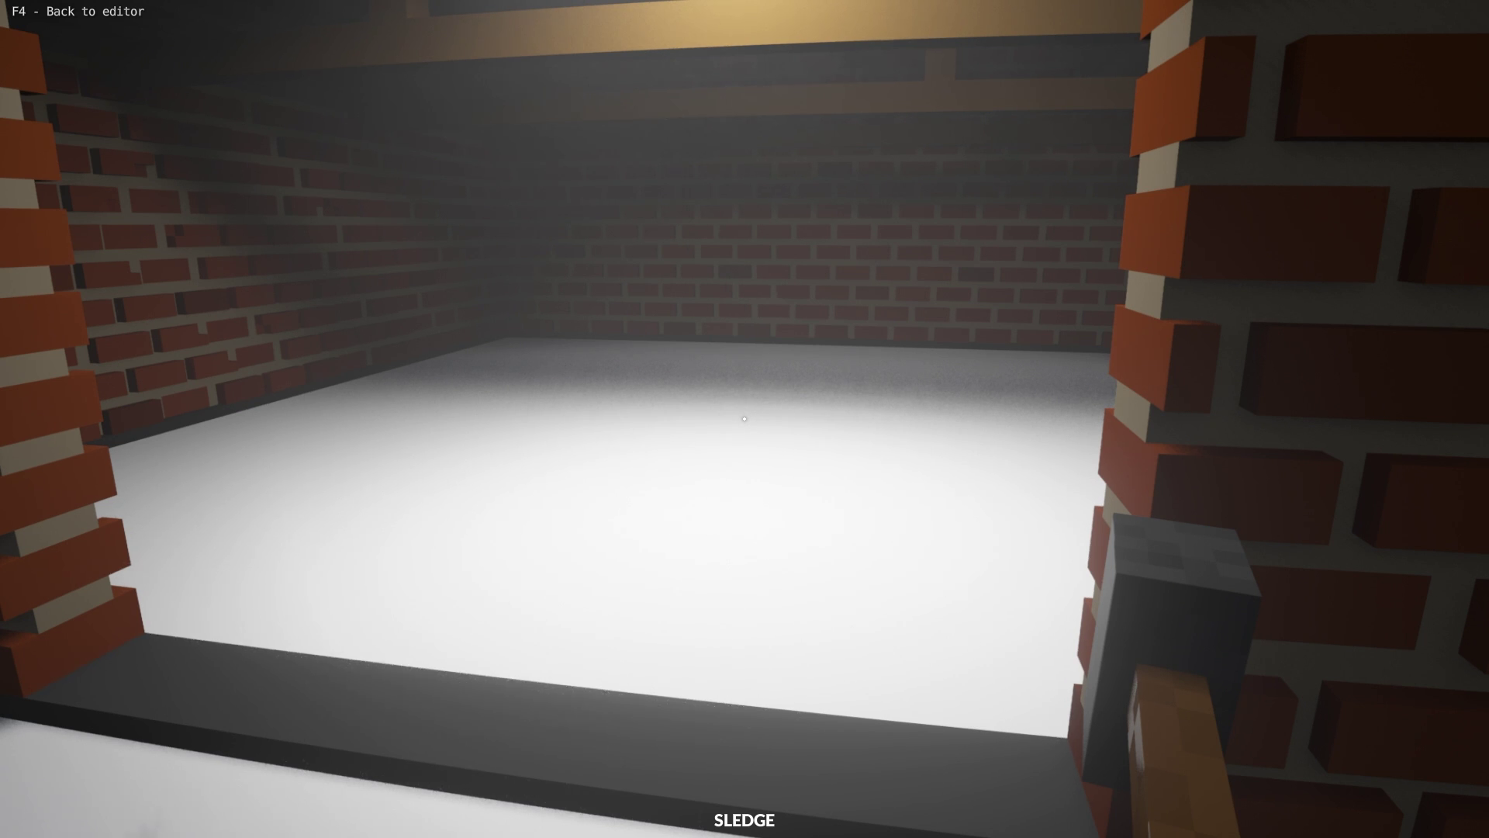
{"action": "key", "text": "F4"}
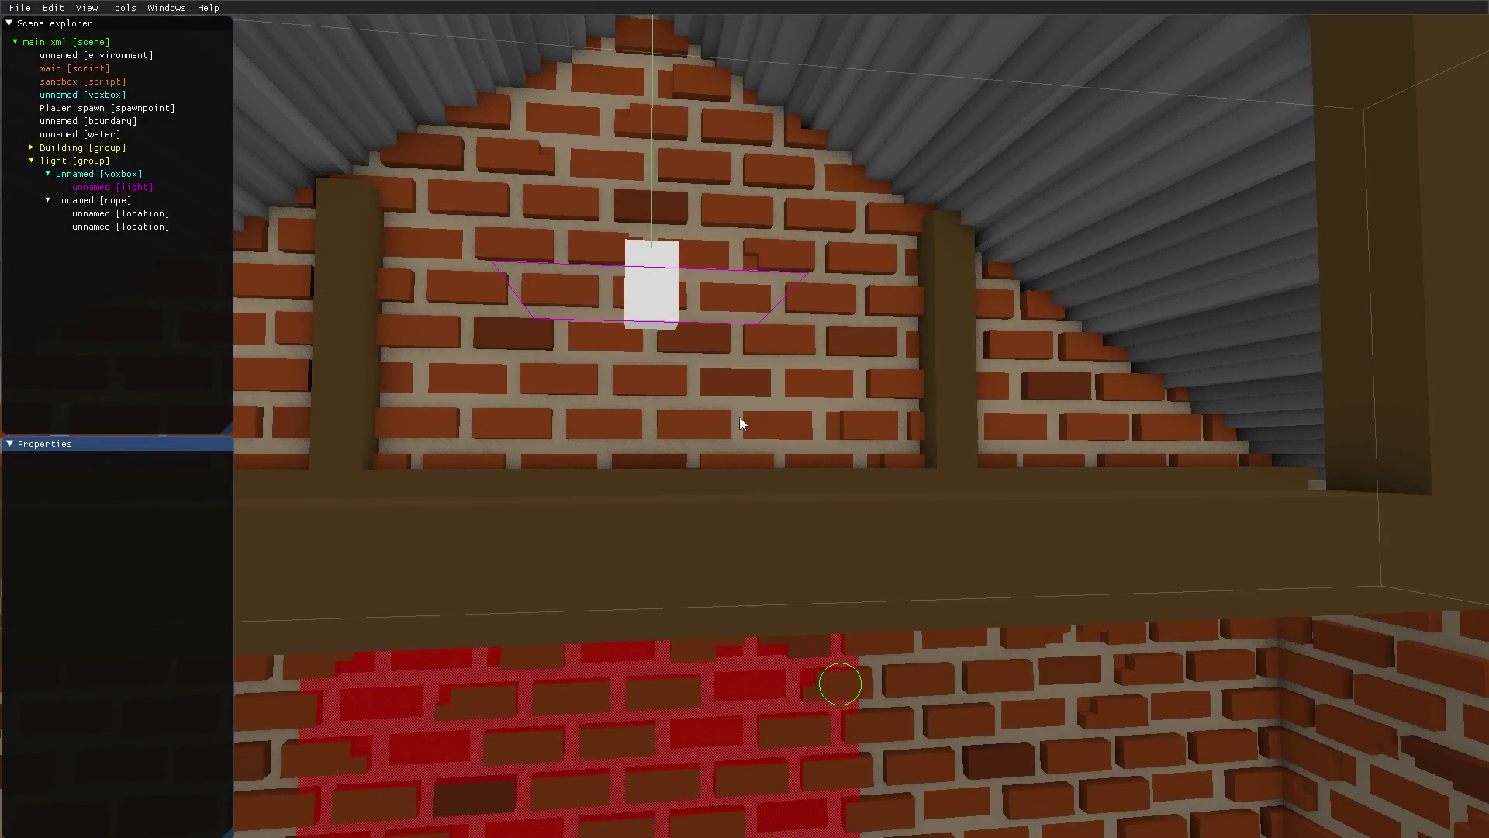
Step: Select the lamp's light and set its type to capsule
{"action": "left_click", "coordinate": [687, 267]}
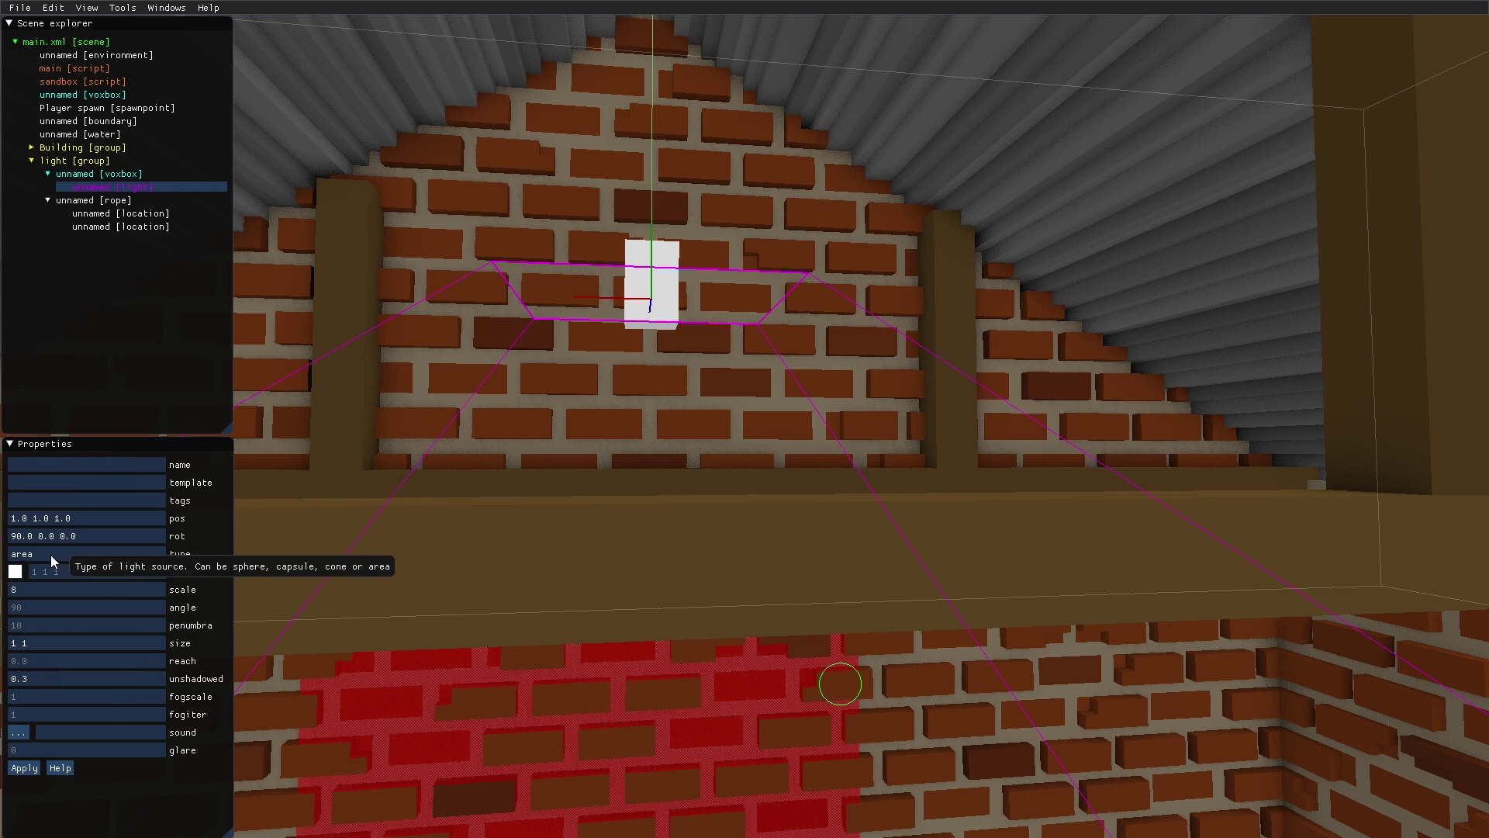
{"action": "double_click", "coordinate": [12, 555]}
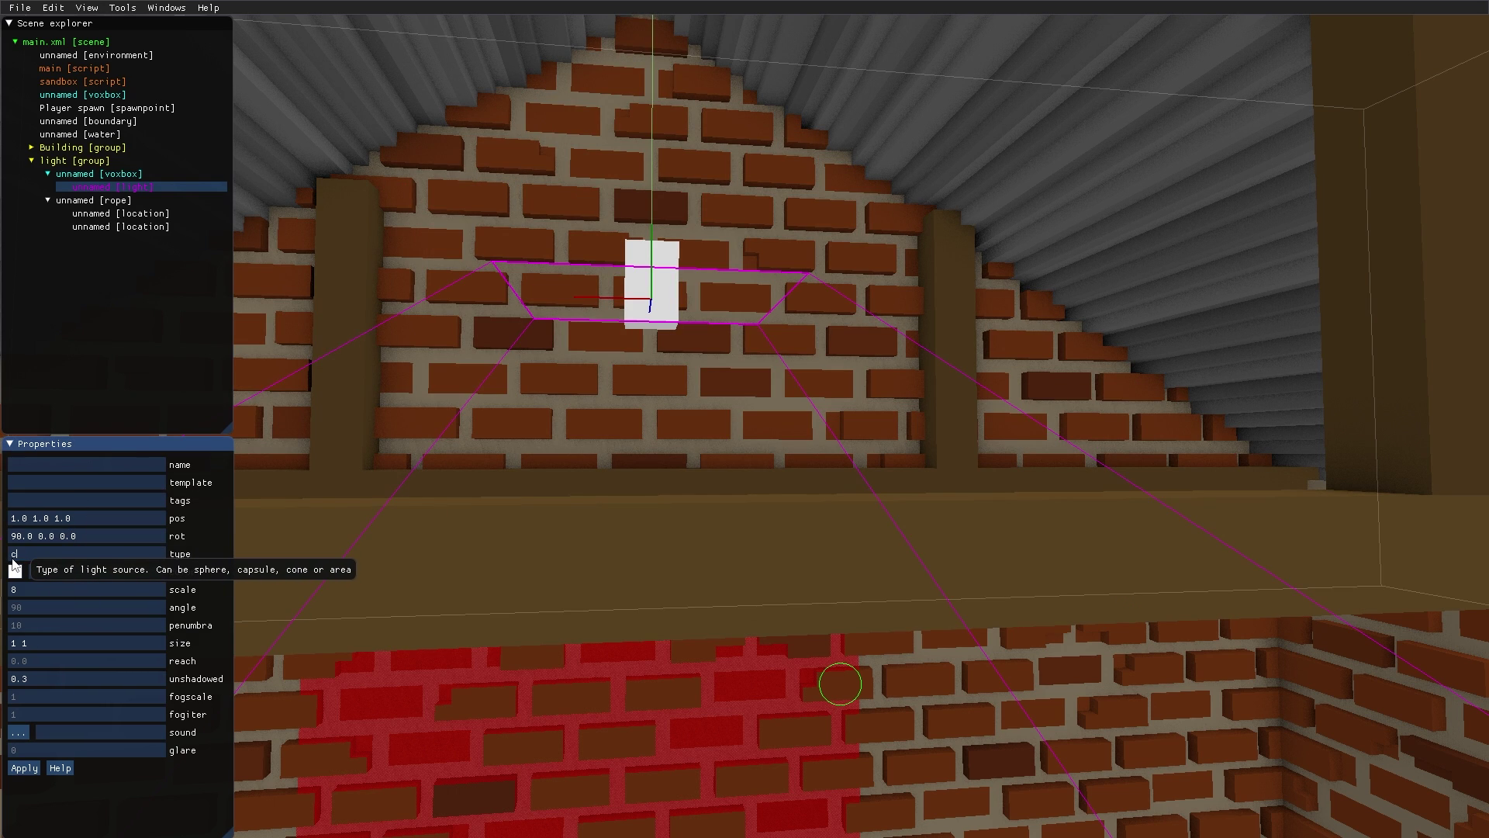
{"action": "key", "text": "Return"}
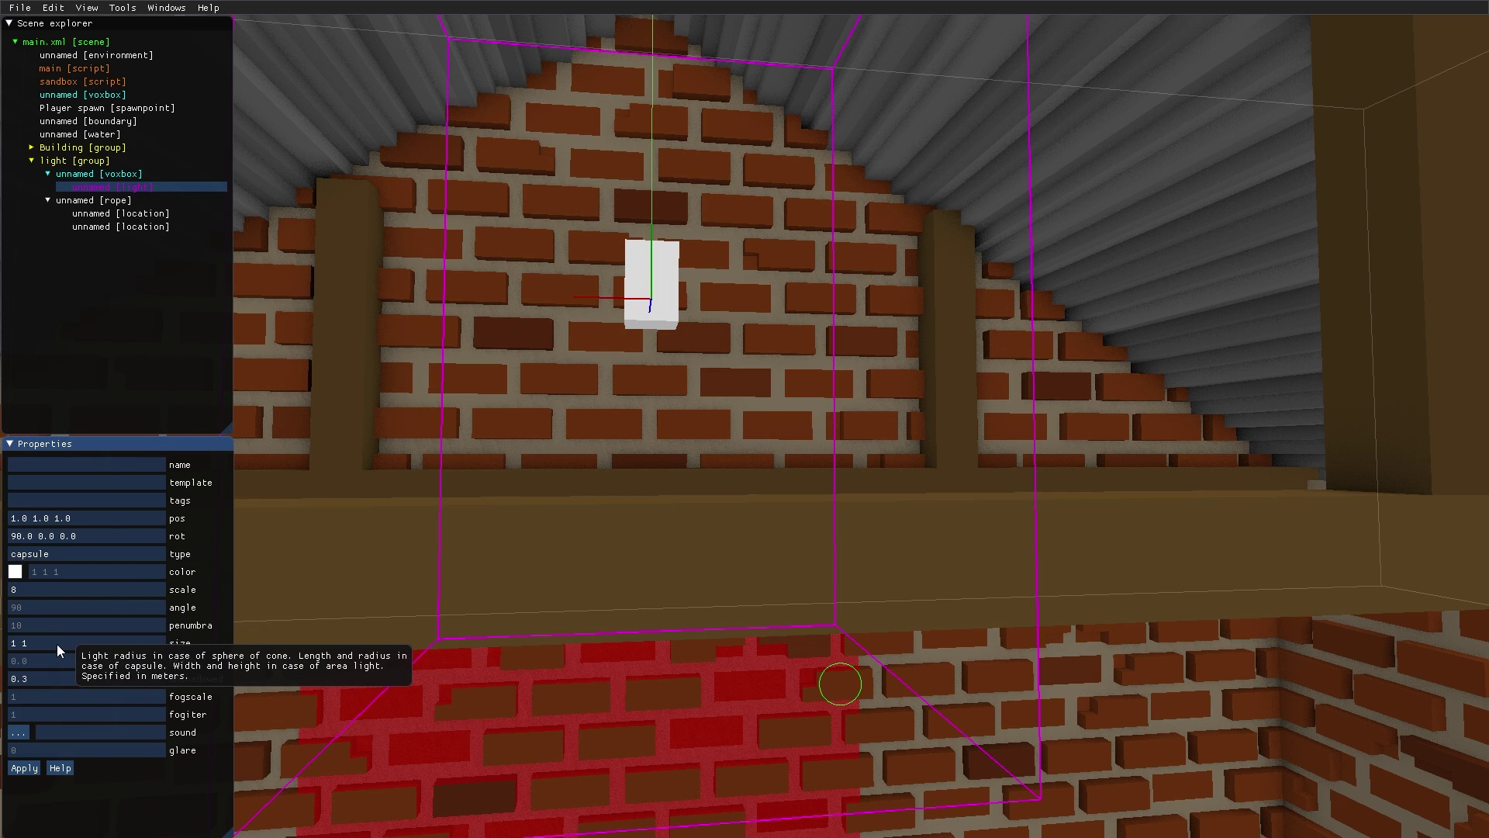
Step: Set the capsule light's size to 2 0.1, making it a long, thin tube
{"action": "left_click", "coordinate": [10, 644]}
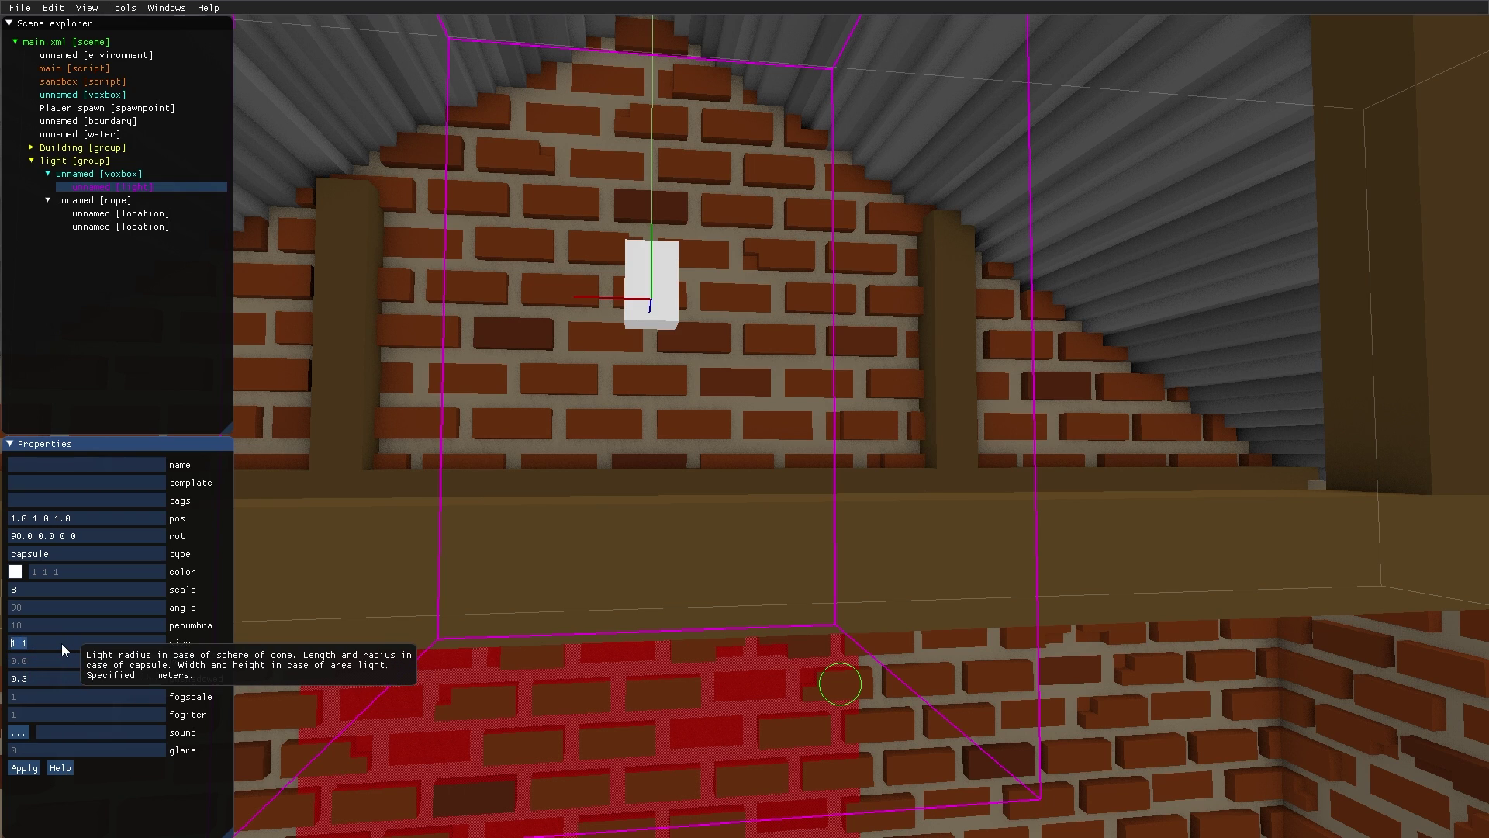
{"action": "type", "text": "0.2"}
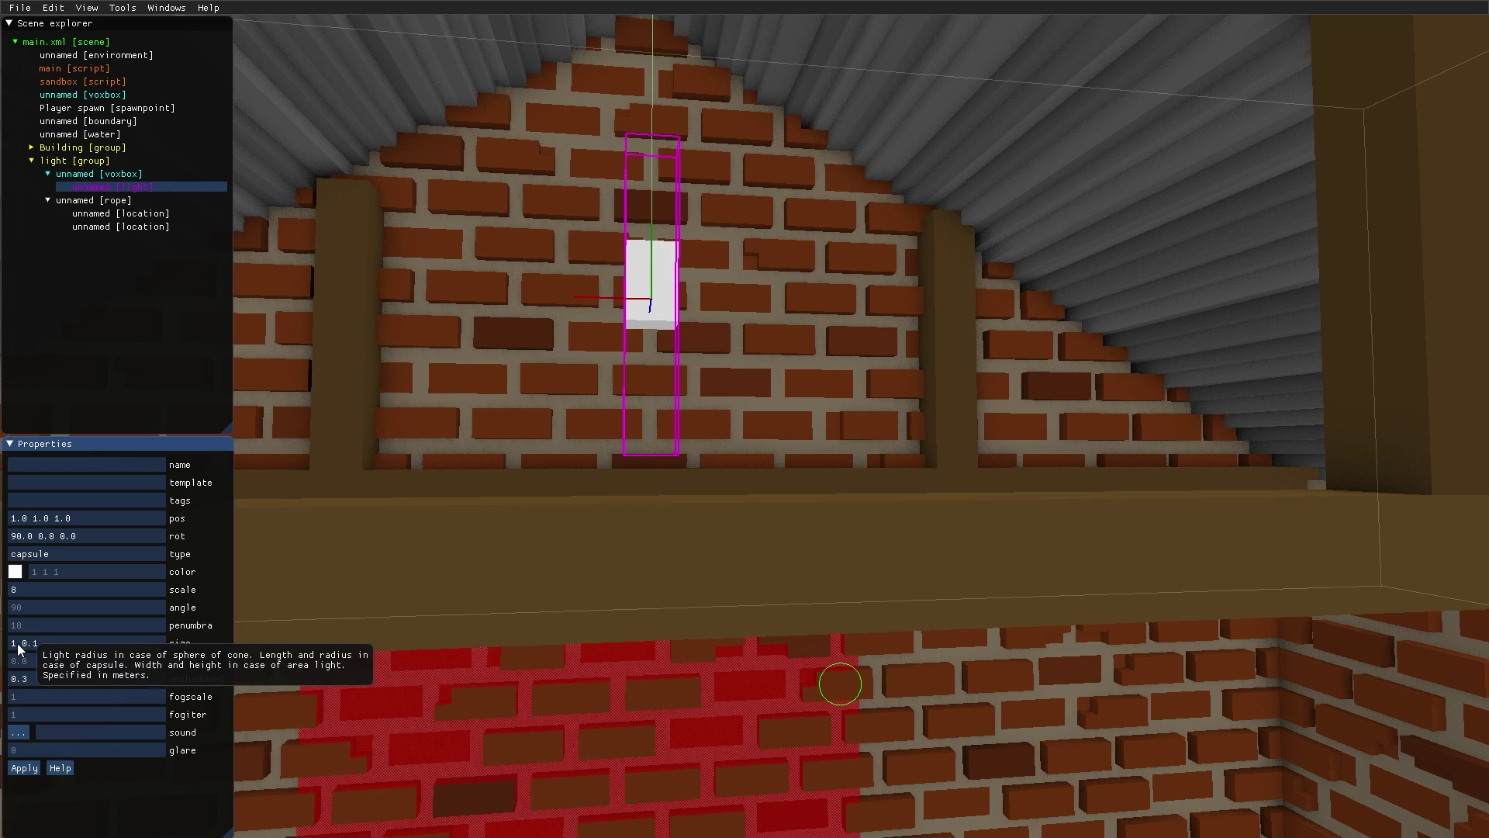
{"action": "left_click_drag", "start_coordinate": [17, 643], "coordinate": [9, 644]}
{"action": "type", "text": "2"}
{"action": "key", "text": "Return"}
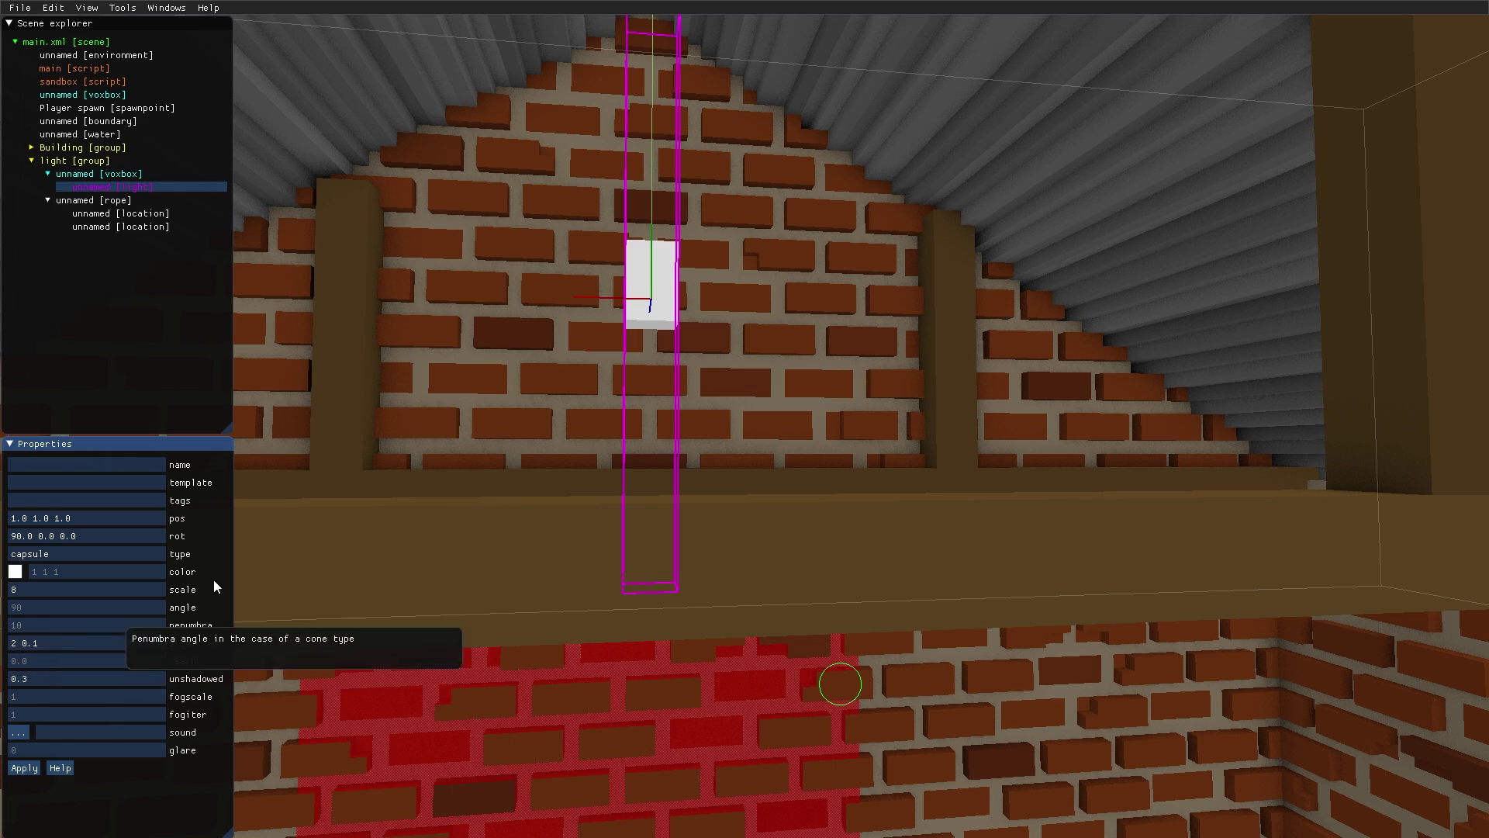
Step: Stretch the lamp's voxbox vertically at both ends to roughly the length of the capsule light
{"action": "right_click_drag", "start_coordinate": [718, 414], "coordinate": [680, 297]}
{"action": "scroll", "coordinate": [752, 383], "scroll_direction": "down", "scroll_amount": 3}
{"action": "scroll", "coordinate": [719, 394], "scroll_direction": "up", "scroll_amount": 3}
{"action": "left_click", "coordinate": [678, 296]}
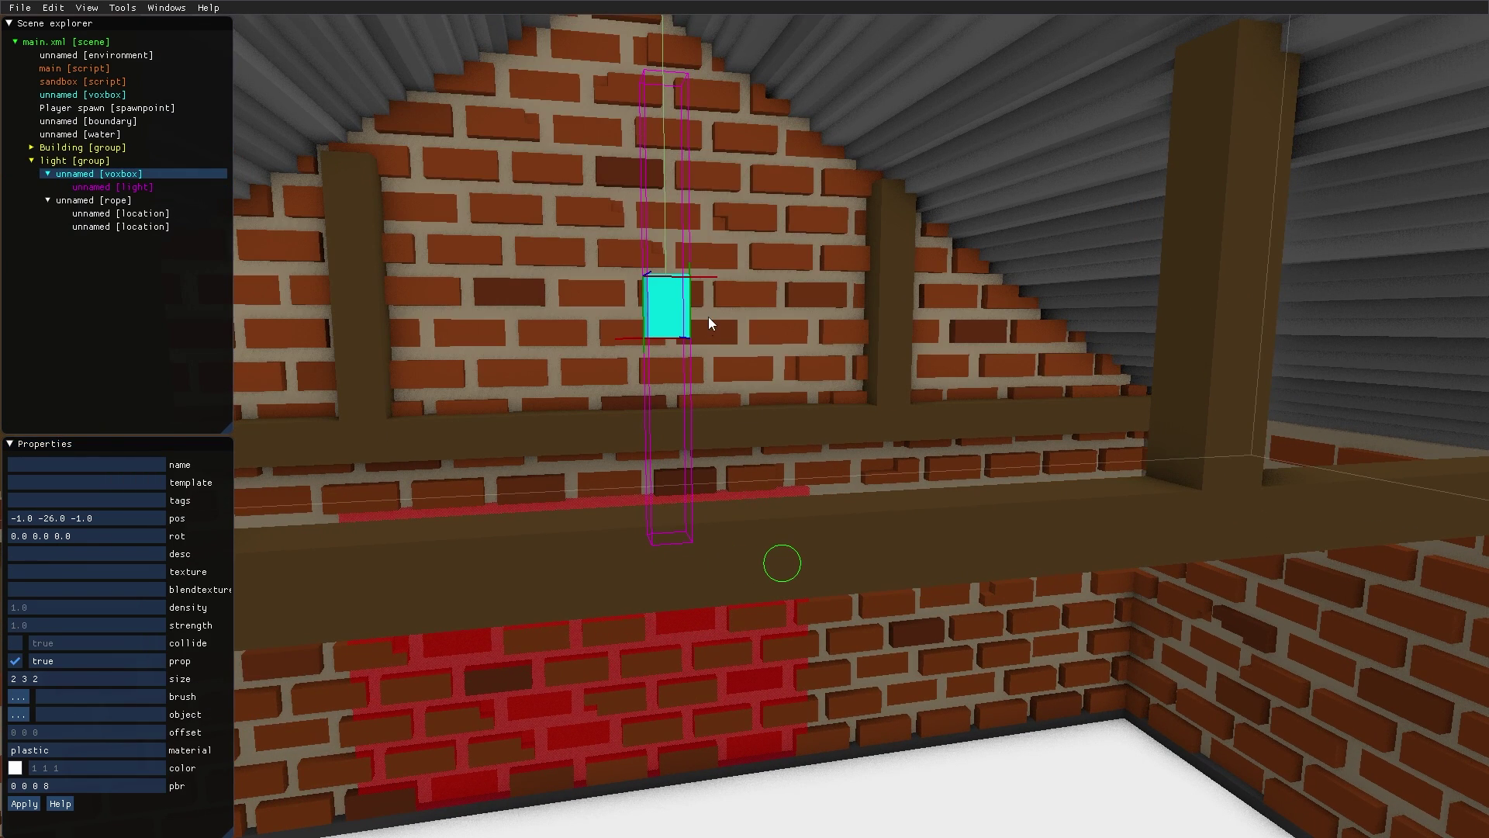
{"action": "left_click_drag", "start_coordinate": [646, 306], "coordinate": [643, 77]}
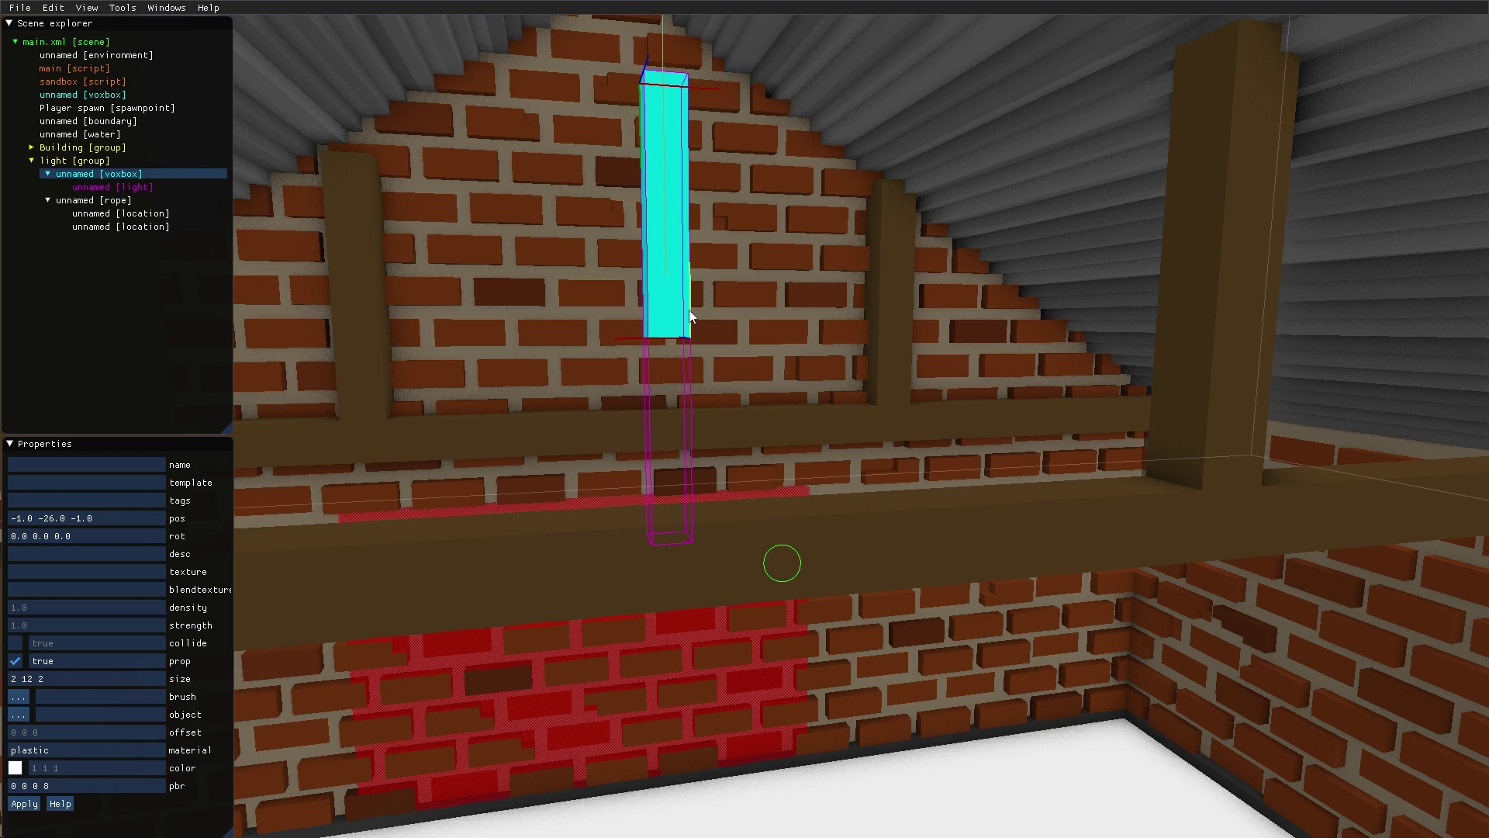
{"action": "left_click_drag", "start_coordinate": [689, 310], "coordinate": [690, 524]}
Step: Move the capsule light up to position 1.0 11.0 1.0 so it is centered inside the long voxbox
{"action": "left_click", "coordinate": [690, 590]}
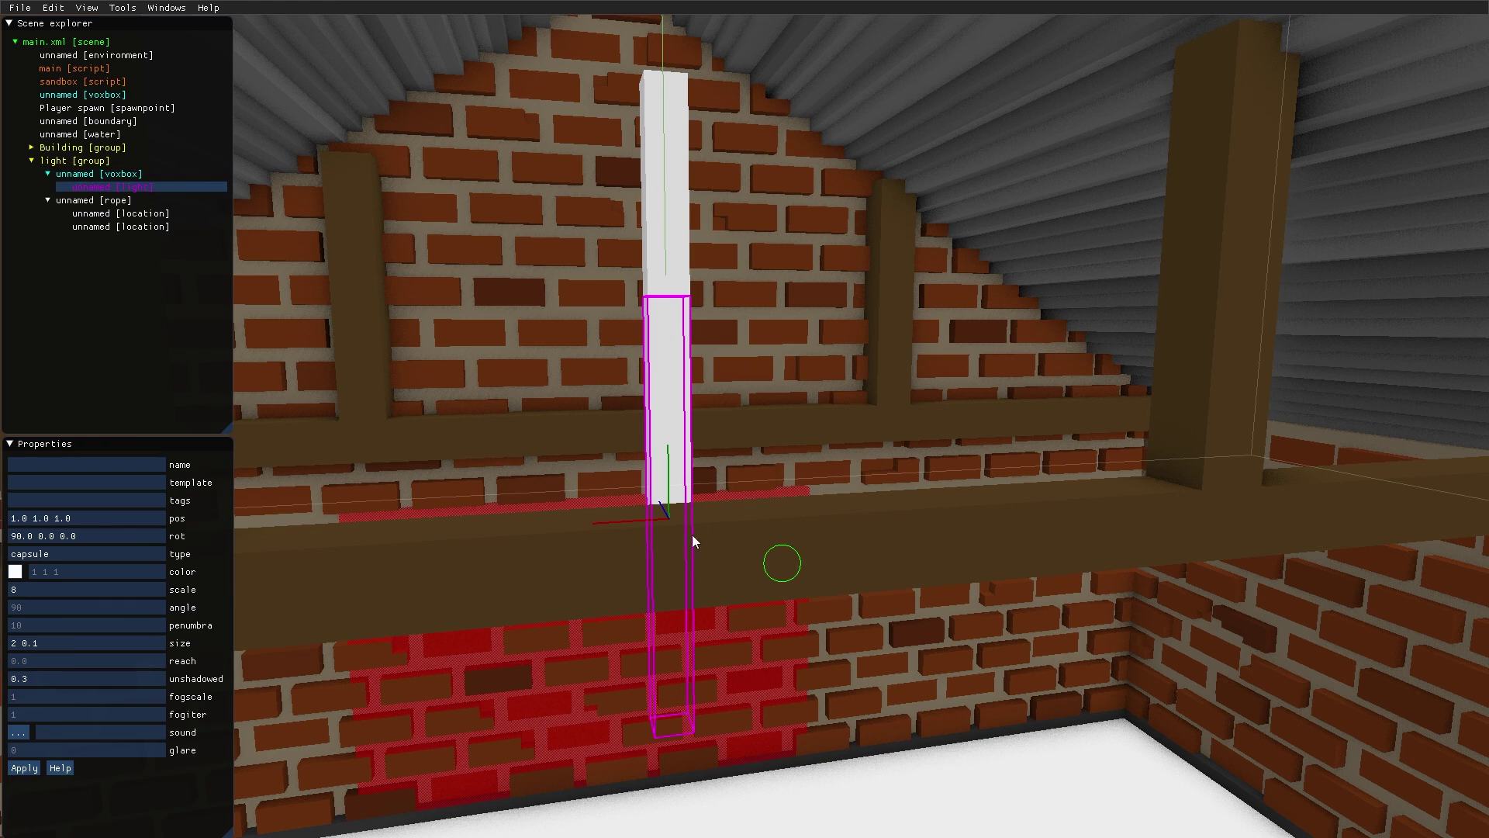
{"action": "left_click_drag", "start_coordinate": [670, 464], "coordinate": [672, 256]}
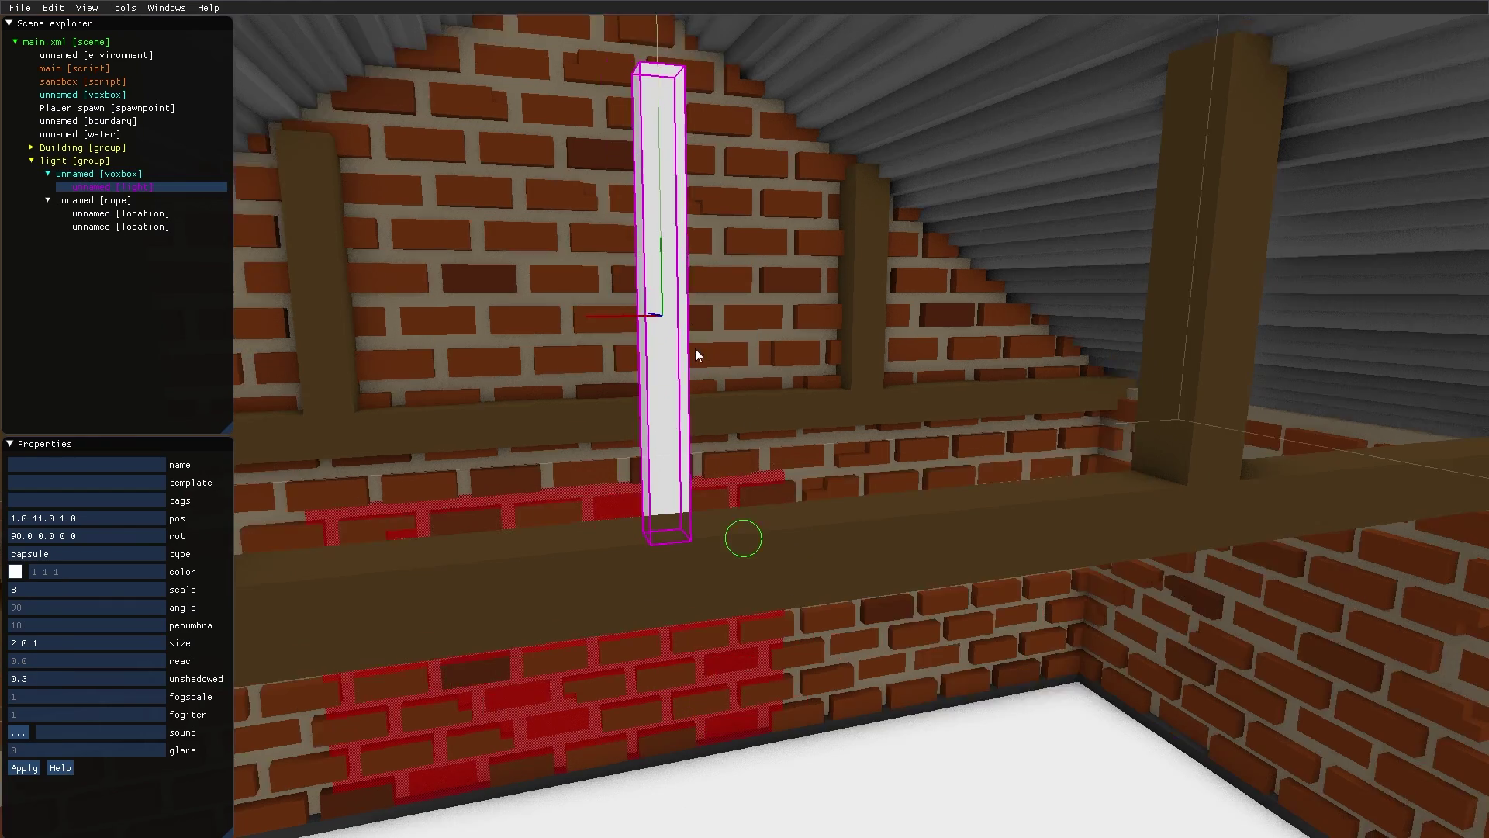
{"action": "right_click_drag", "start_coordinate": [703, 346], "coordinate": [669, 369]}
{"action": "scroll", "coordinate": [668, 369], "scroll_direction": "down", "scroll_amount": 6}
Step: Play-test the long tube lamp inside the building, hit it to see it swing, and return to the editor
{"action": "key", "text": "F5"}
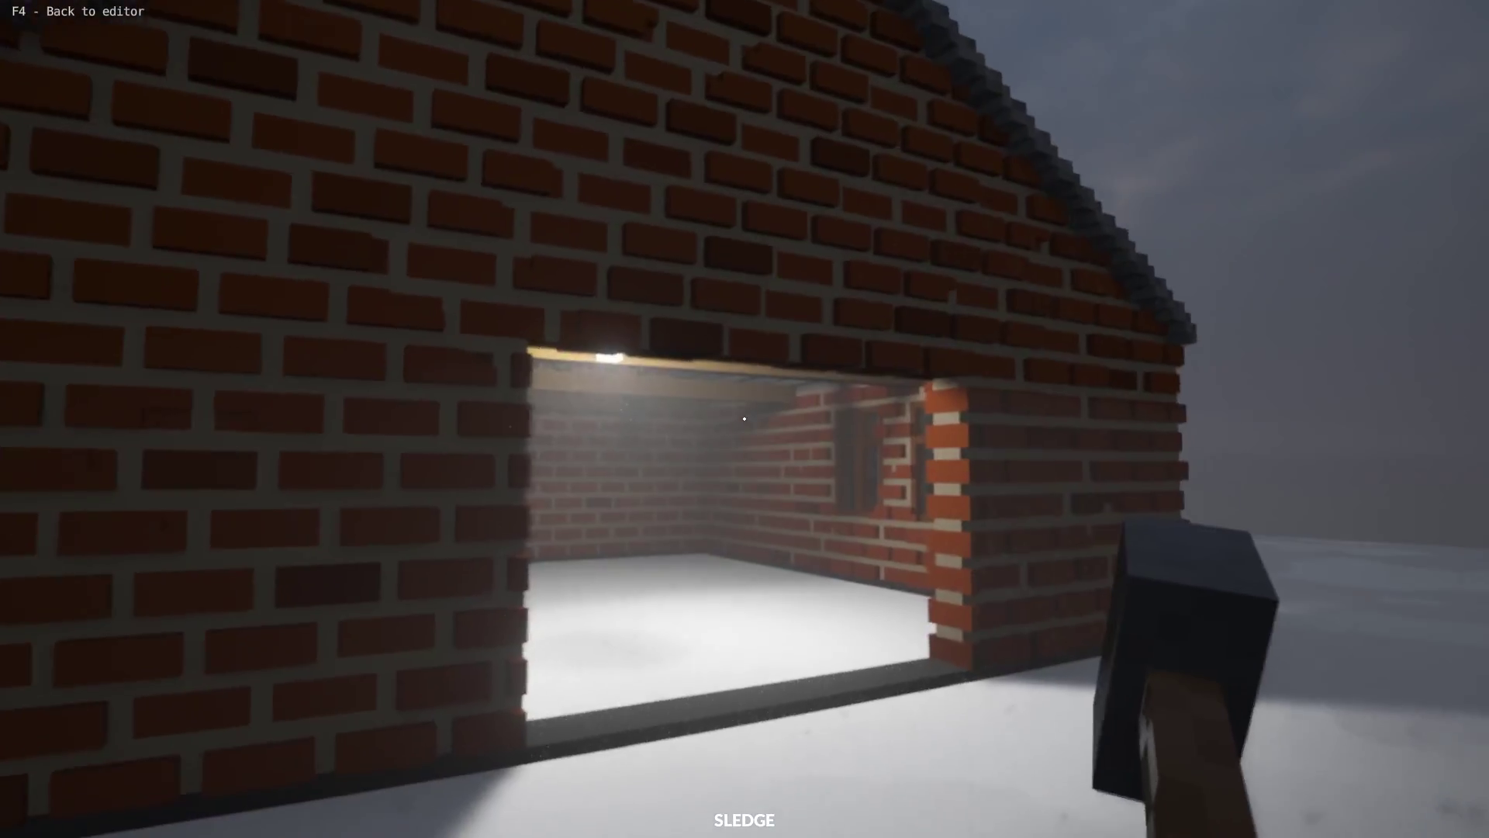
{"action": "key", "text": "w"}
{"action": "left_click", "coordinate": [745, 418]}
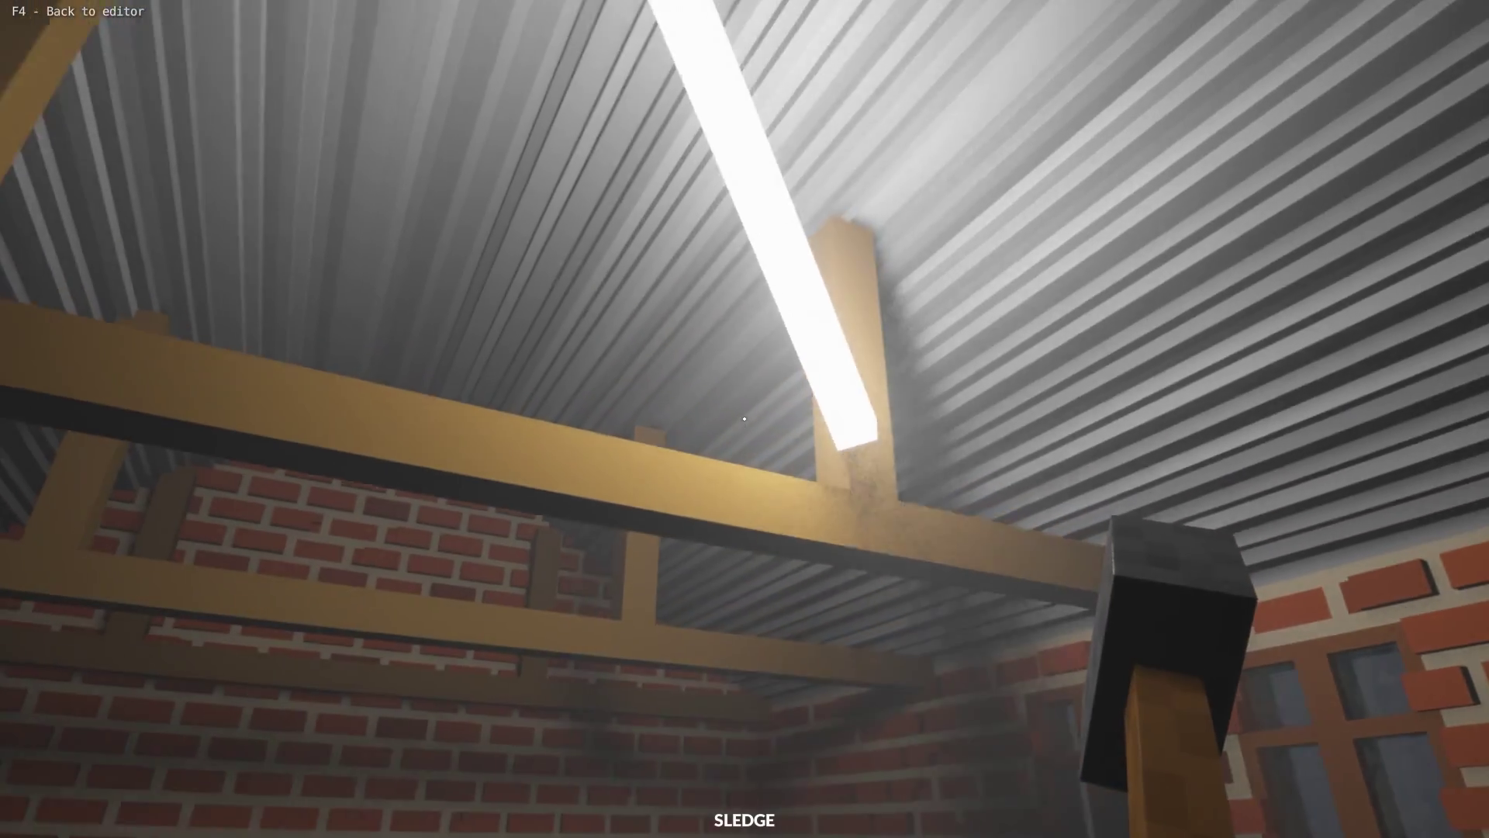
{"action": "key", "text": "s"}
{"action": "key", "text": "w"}
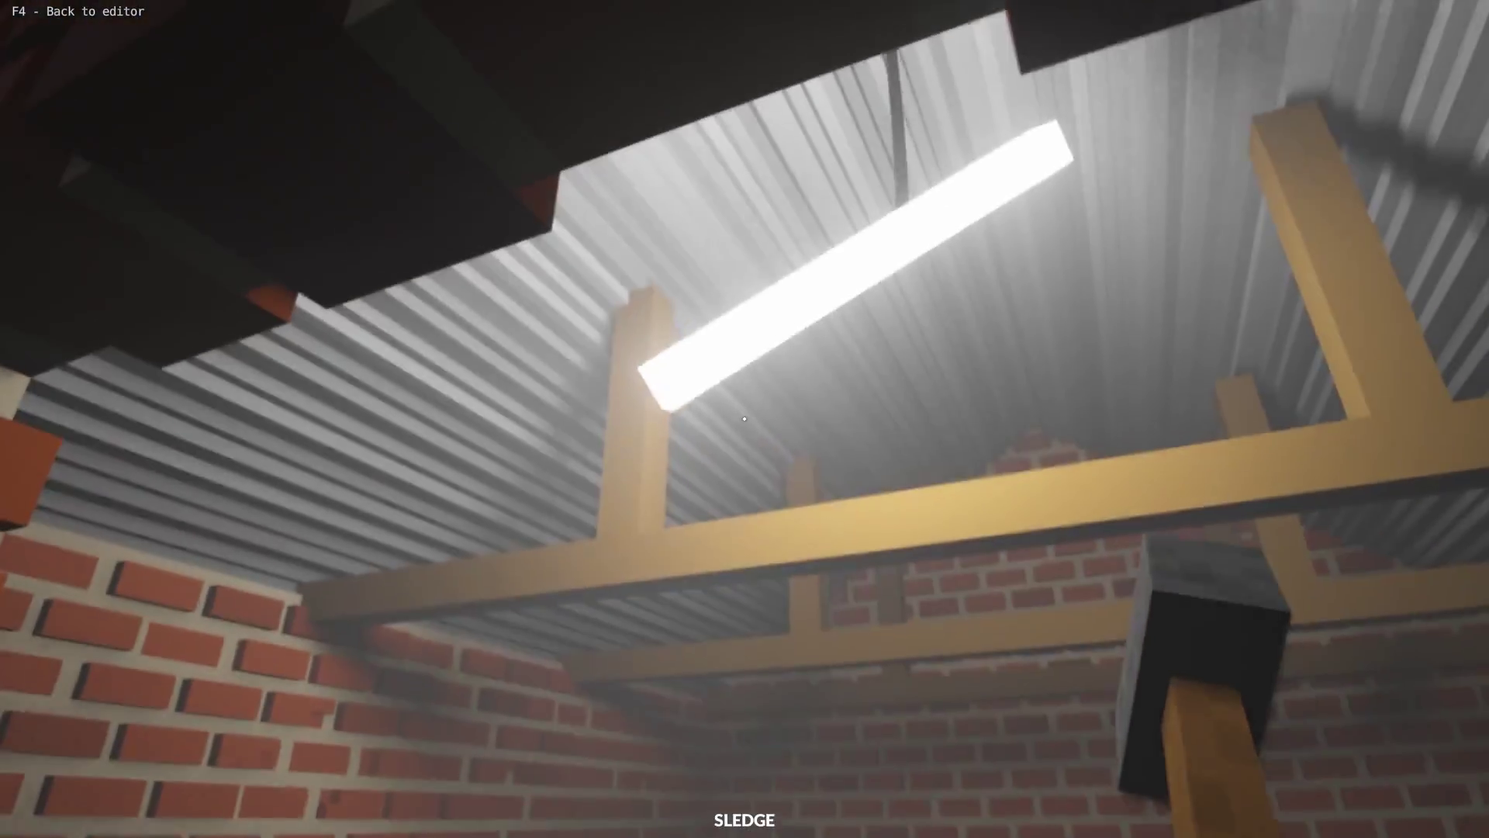
{"action": "key", "text": "s"}
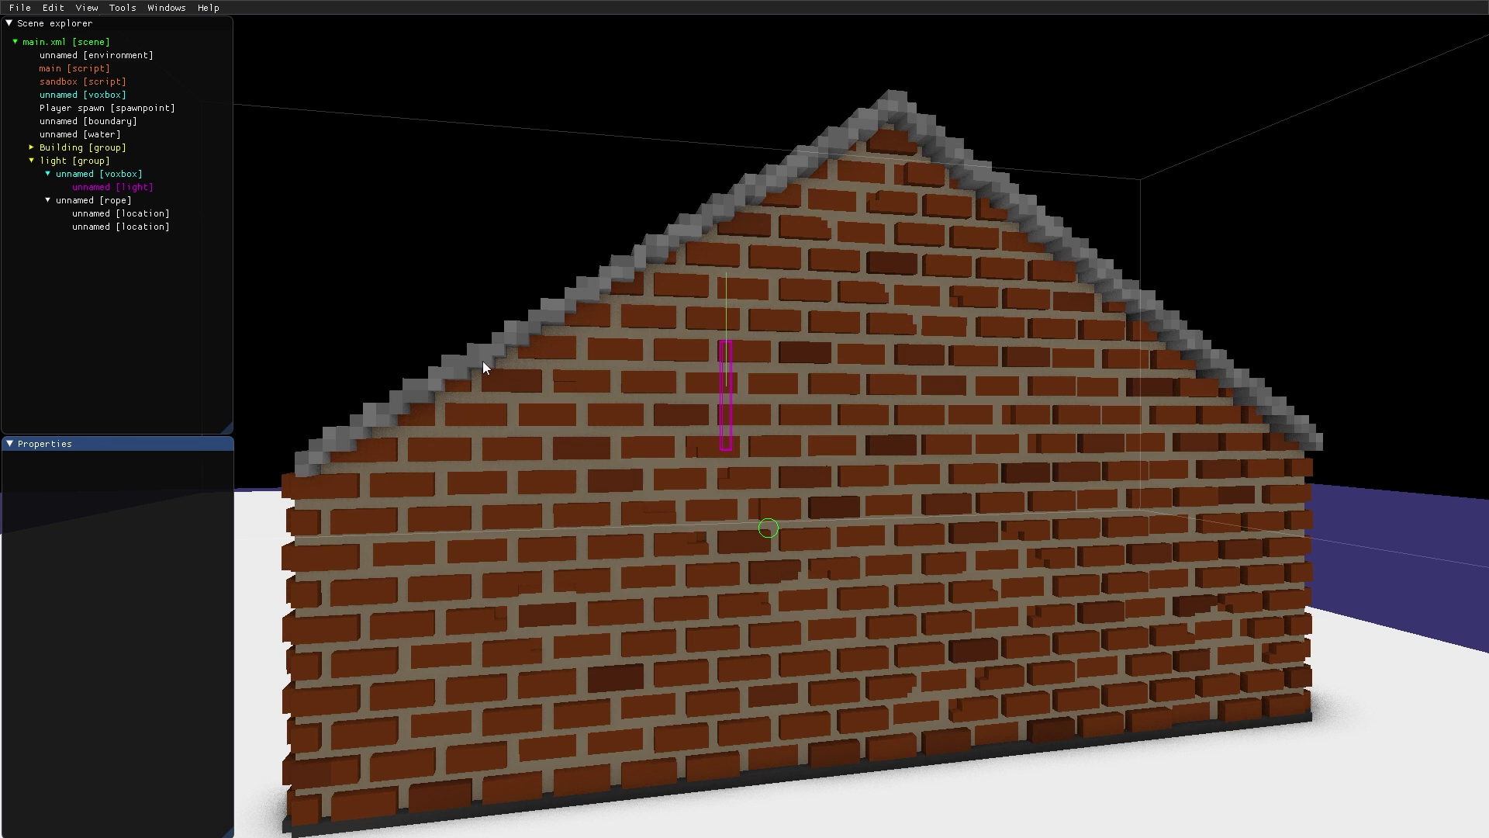
Step: Add a new postprocessing element to the main.xml scene
{"action": "left_click", "coordinate": [77, 40]}
{"action": "right_click", "coordinate": [77, 39]}
{"action": "mouse_move", "coordinate": [101, 271]}
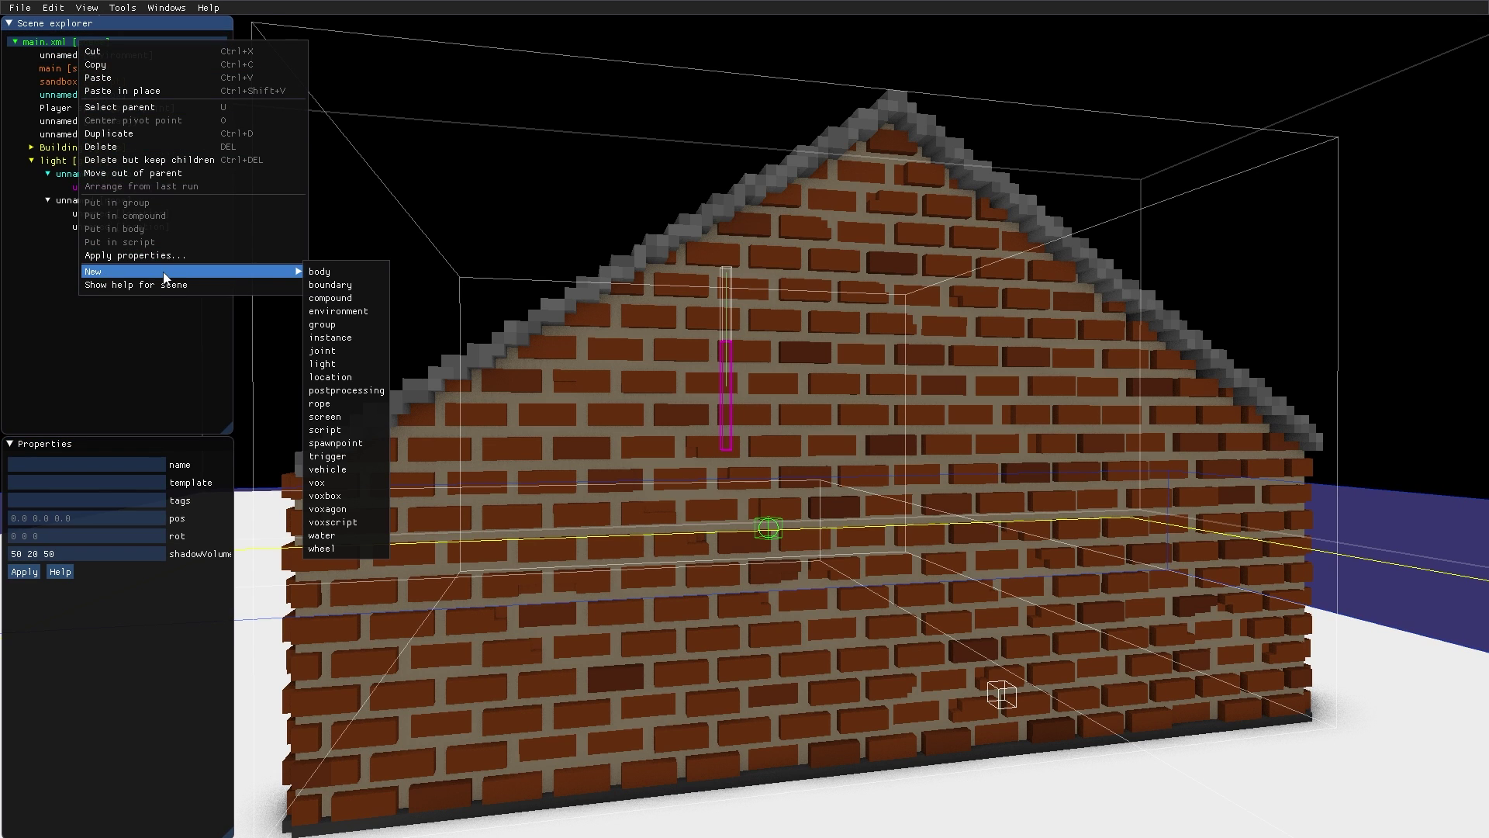
{"action": "left_click", "coordinate": [341, 394]}
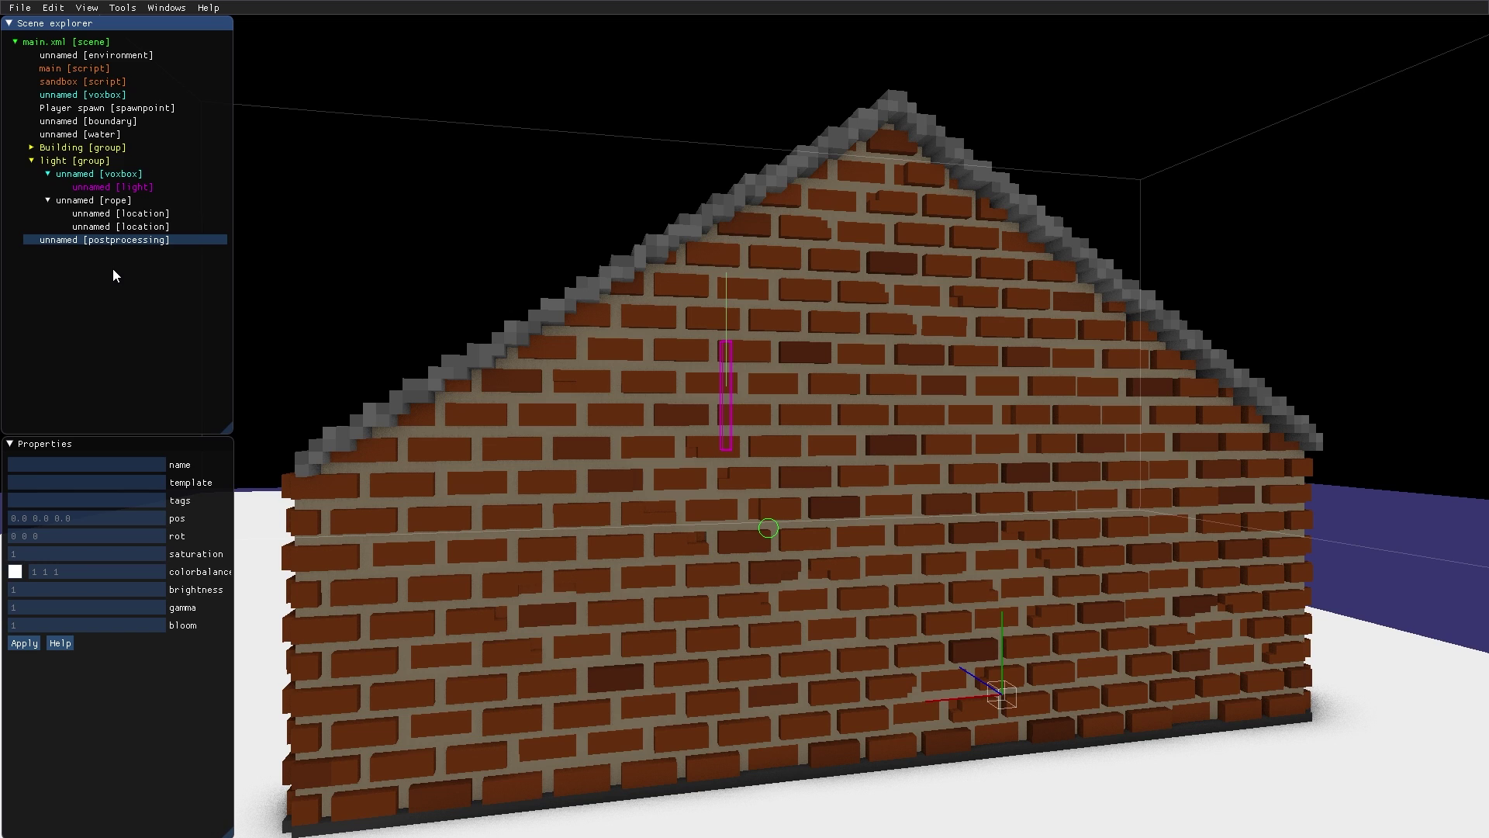
Step: Set the postprocessing element's brightness to 0.5 and its gamma to 0.76
{"action": "left_click", "coordinate": [109, 589]}
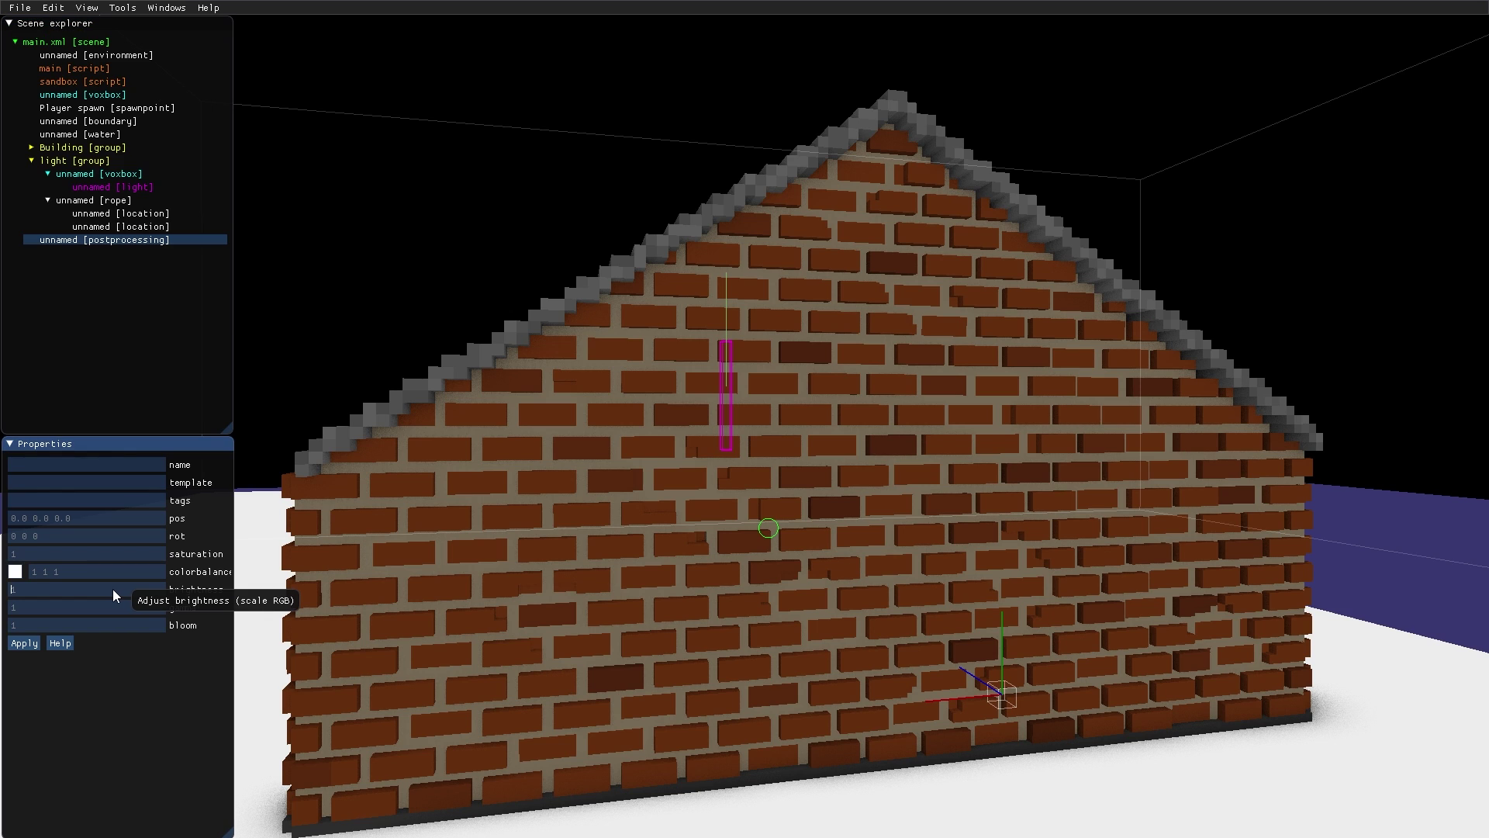
{"action": "type", "text": "0.5"}
{"action": "left_click", "coordinate": [89, 611]}
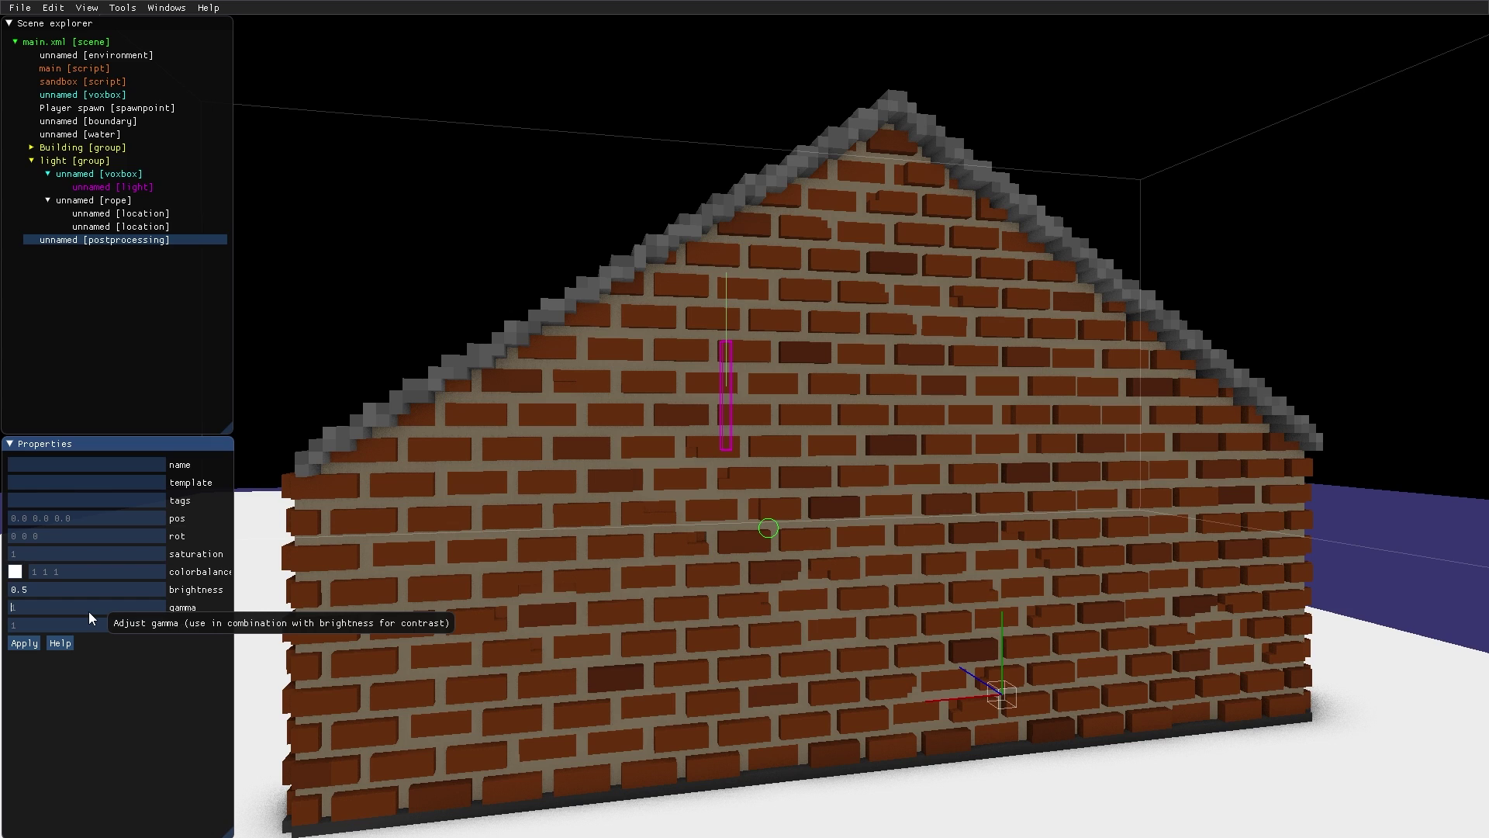
{"action": "type", "text": "0.76"}
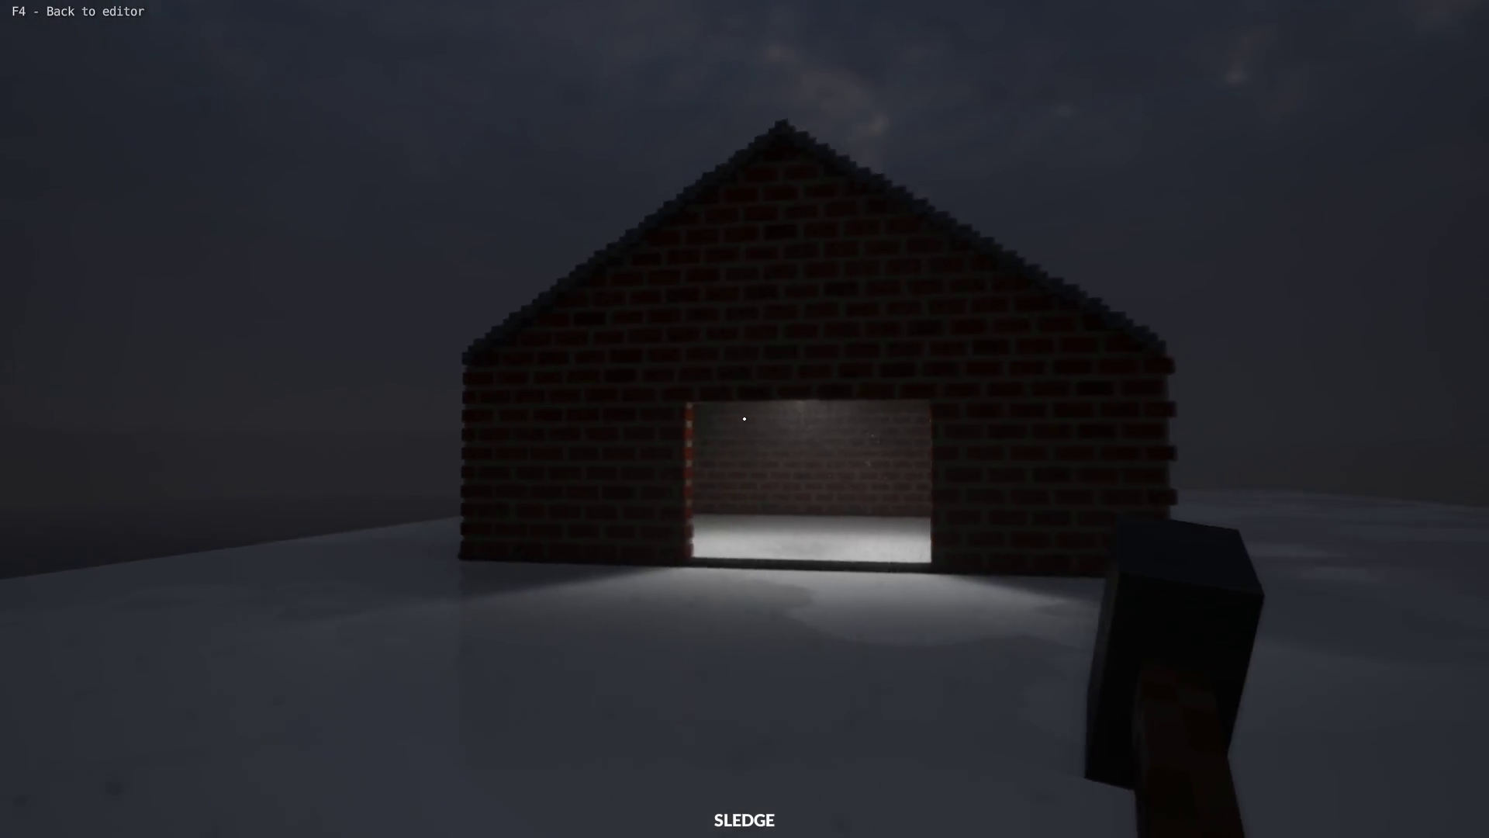
Step: Play-test the postprocessed night scene, viewing the tube lamp and the building's exterior, and return to the editor
{"action": "key", "text": "w"}
{"action": "key", "text": "w"}
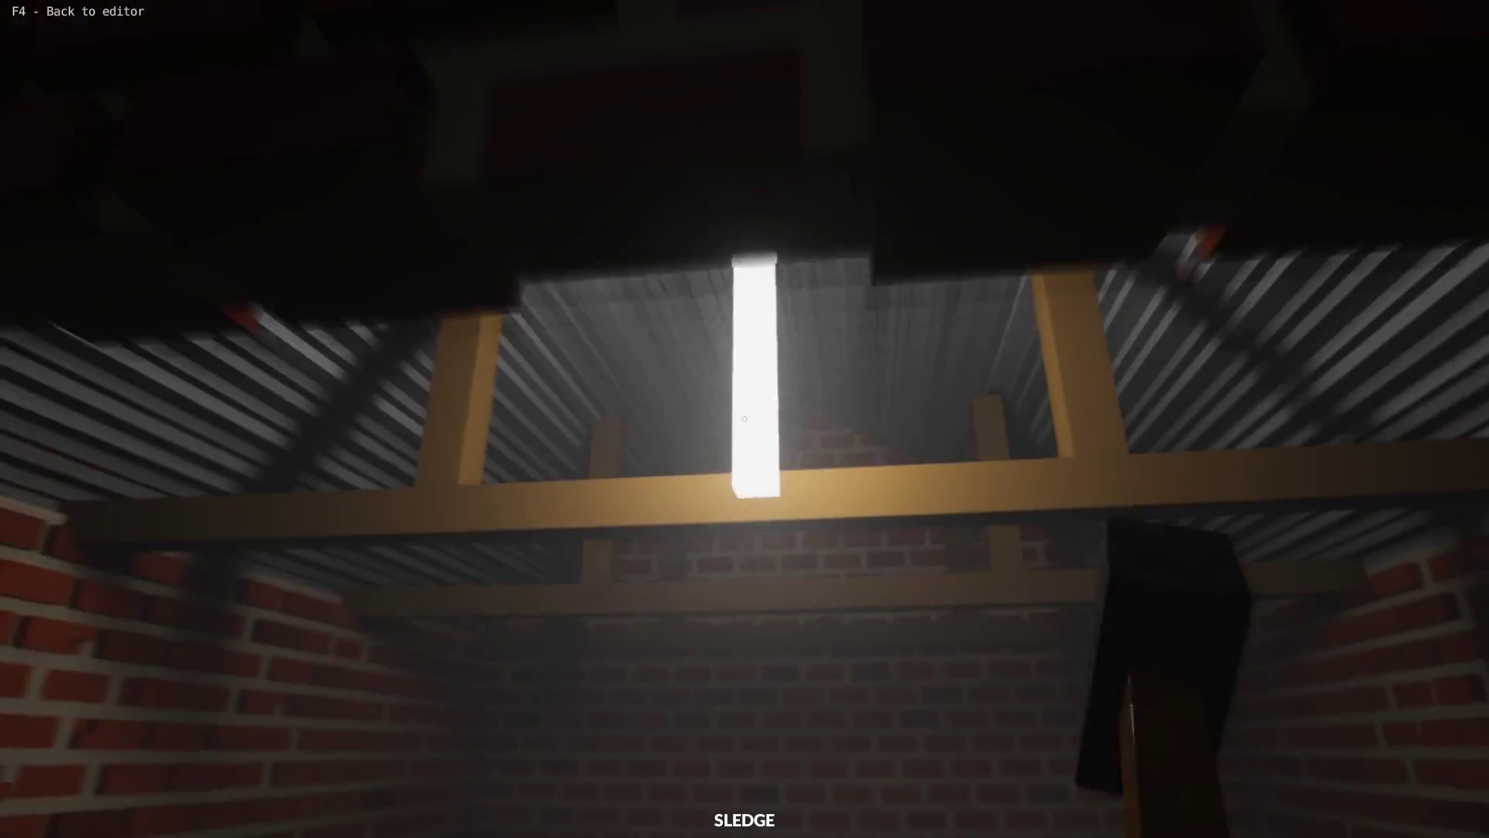
{"action": "left_click", "coordinate": [745, 419]}
{"action": "key", "text": "s"}
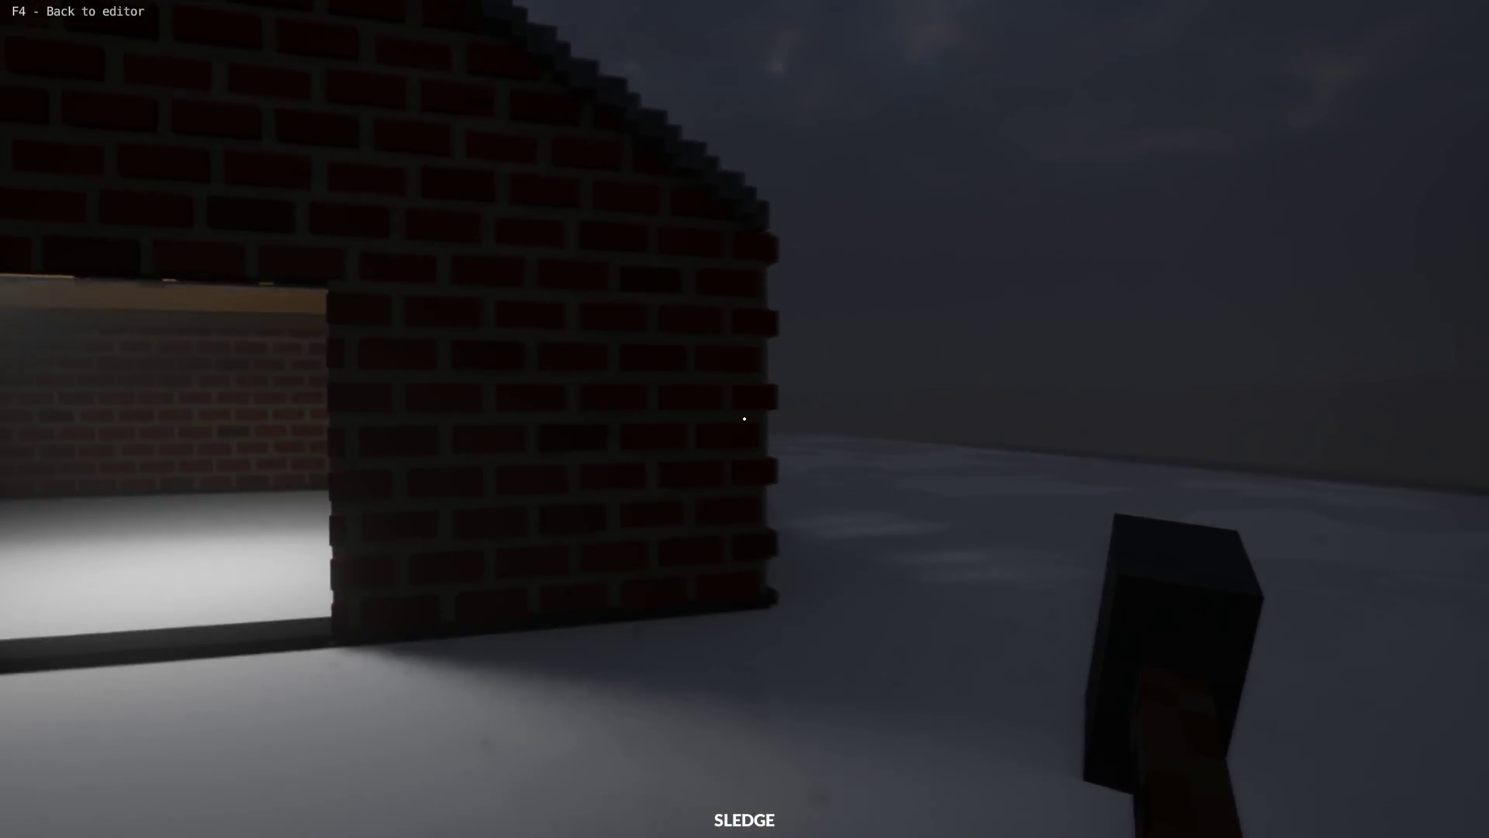
{"action": "key", "text": "s"}
{"action": "key", "text": "s"}
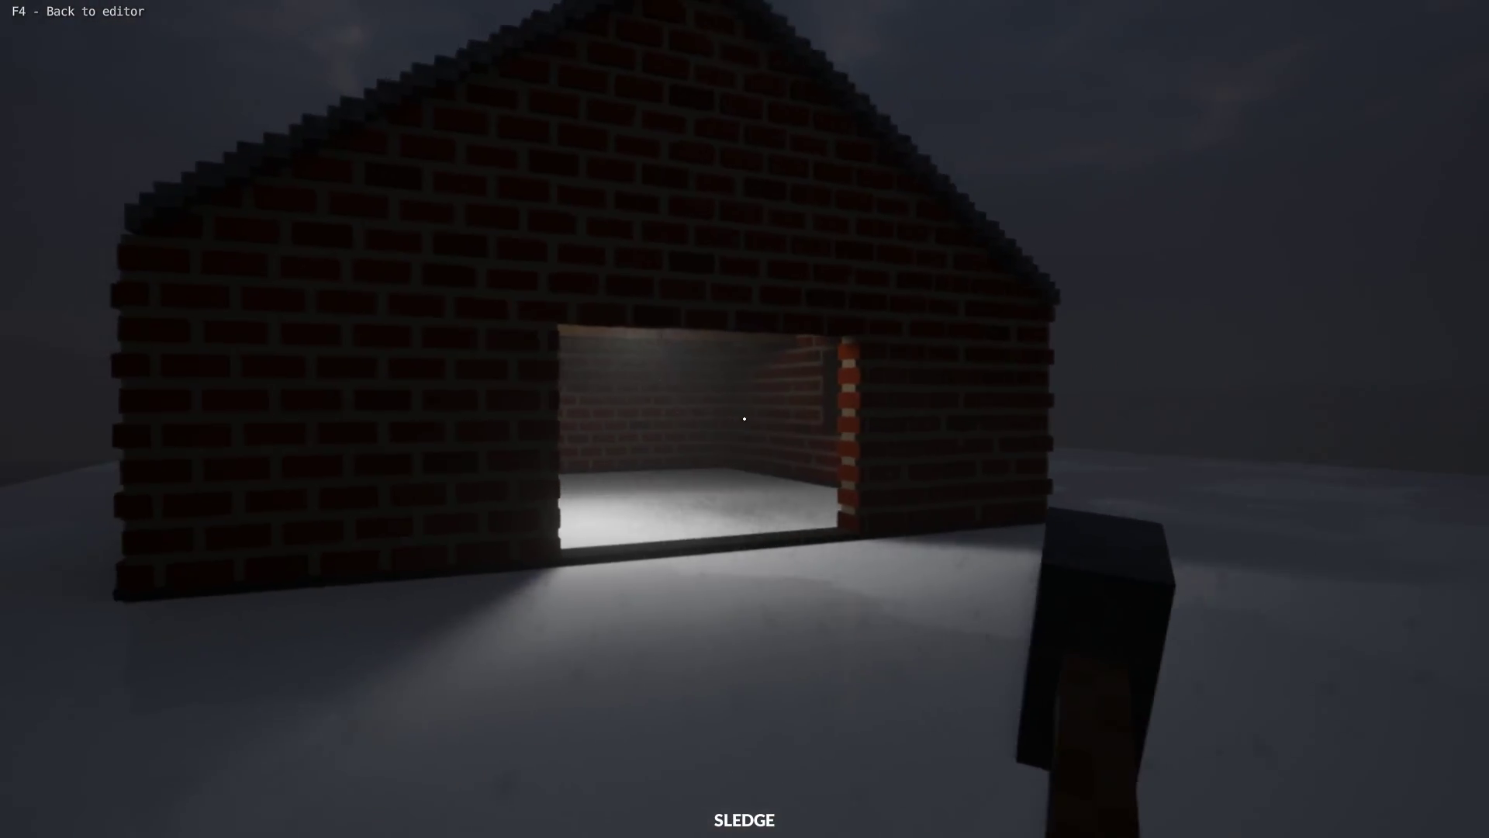
{"action": "key", "text": "F4"}
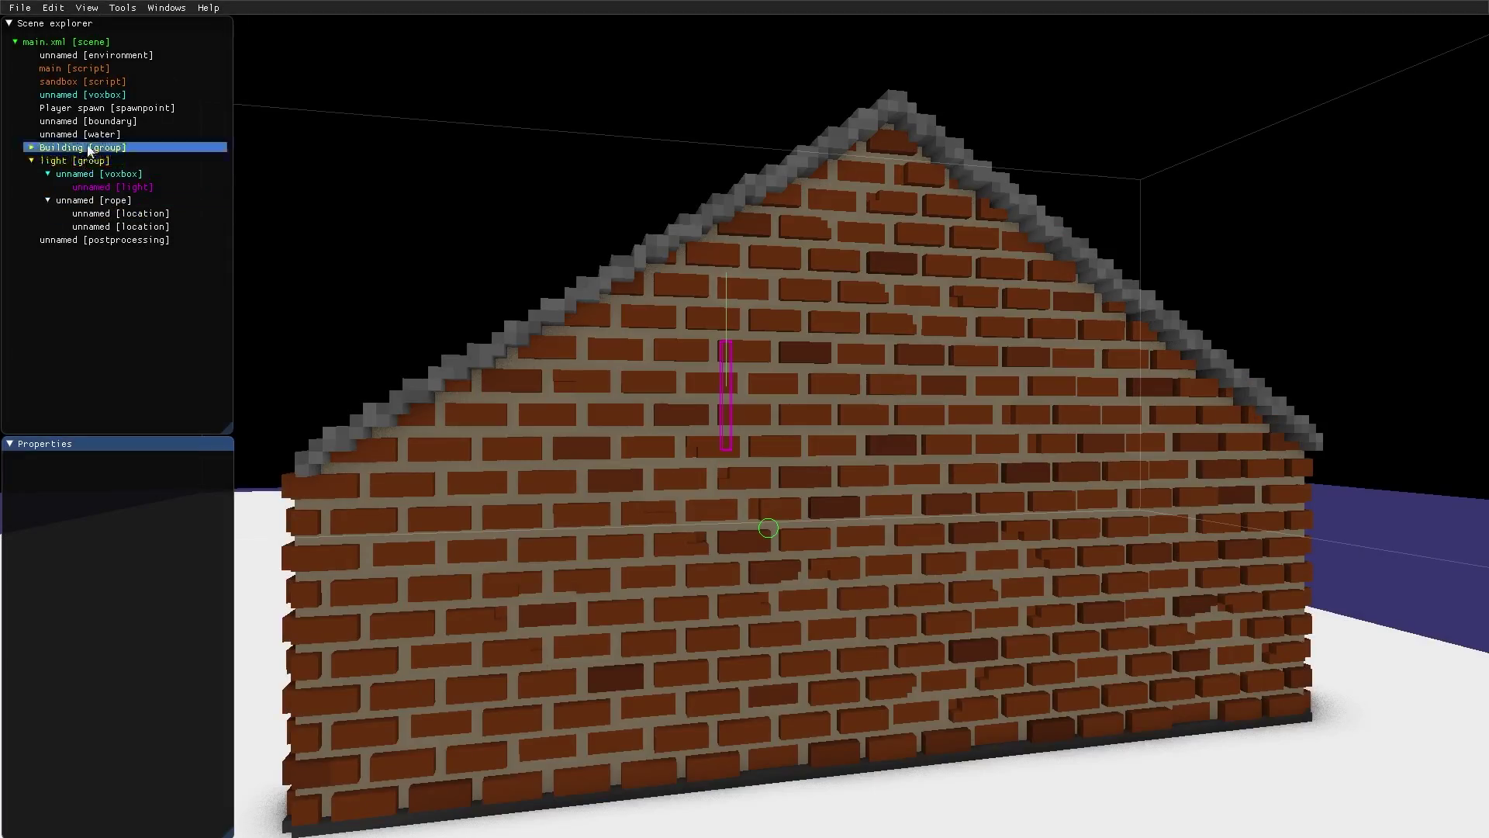
Step: Set the postprocessing element's saturation to 0, play-test the scene around the building's opening, and return to the editor
{"action": "left_click", "coordinate": [107, 242]}
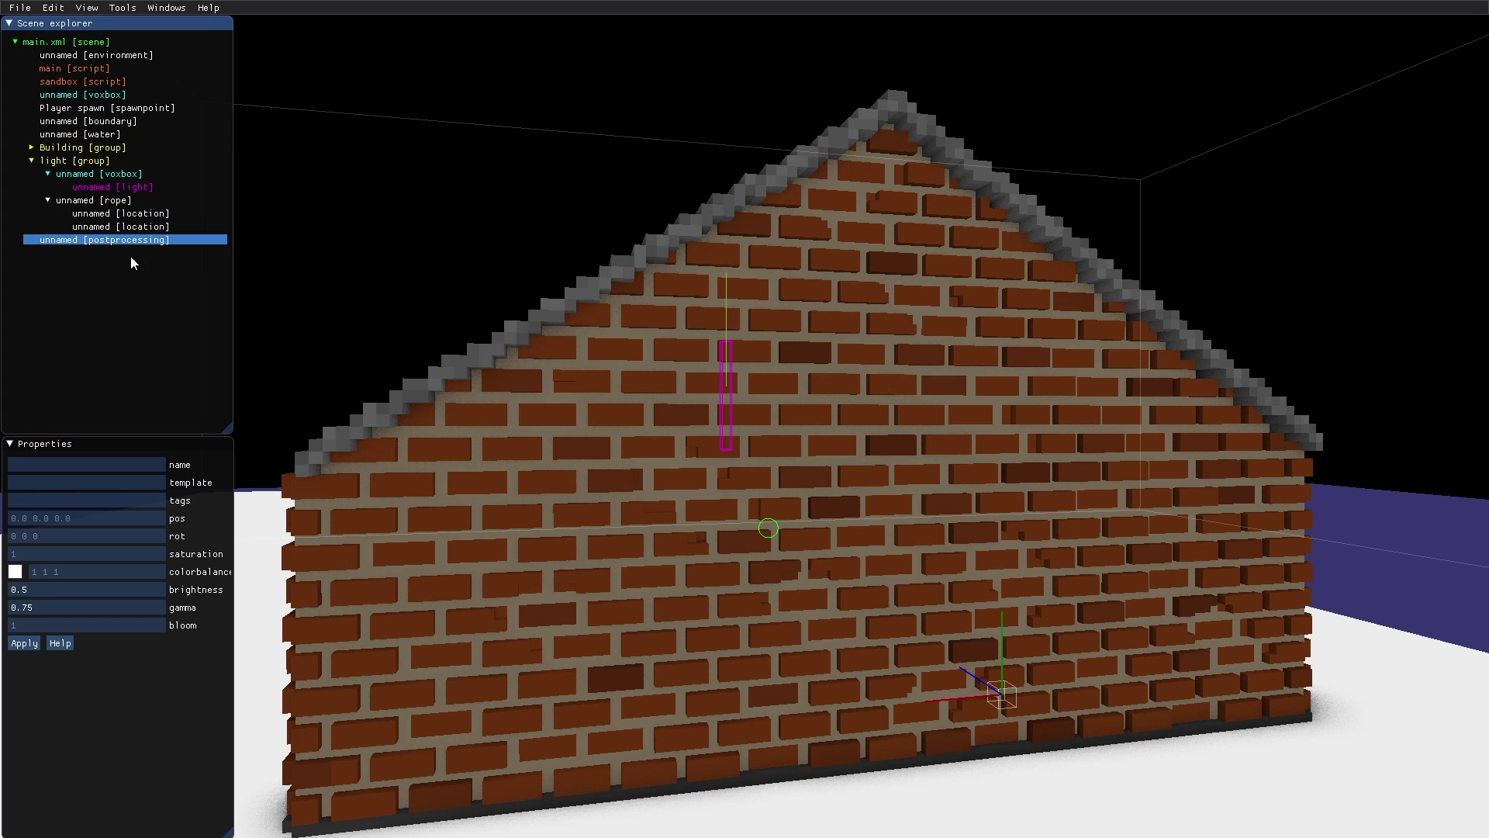
{"action": "type", "text": "0"}
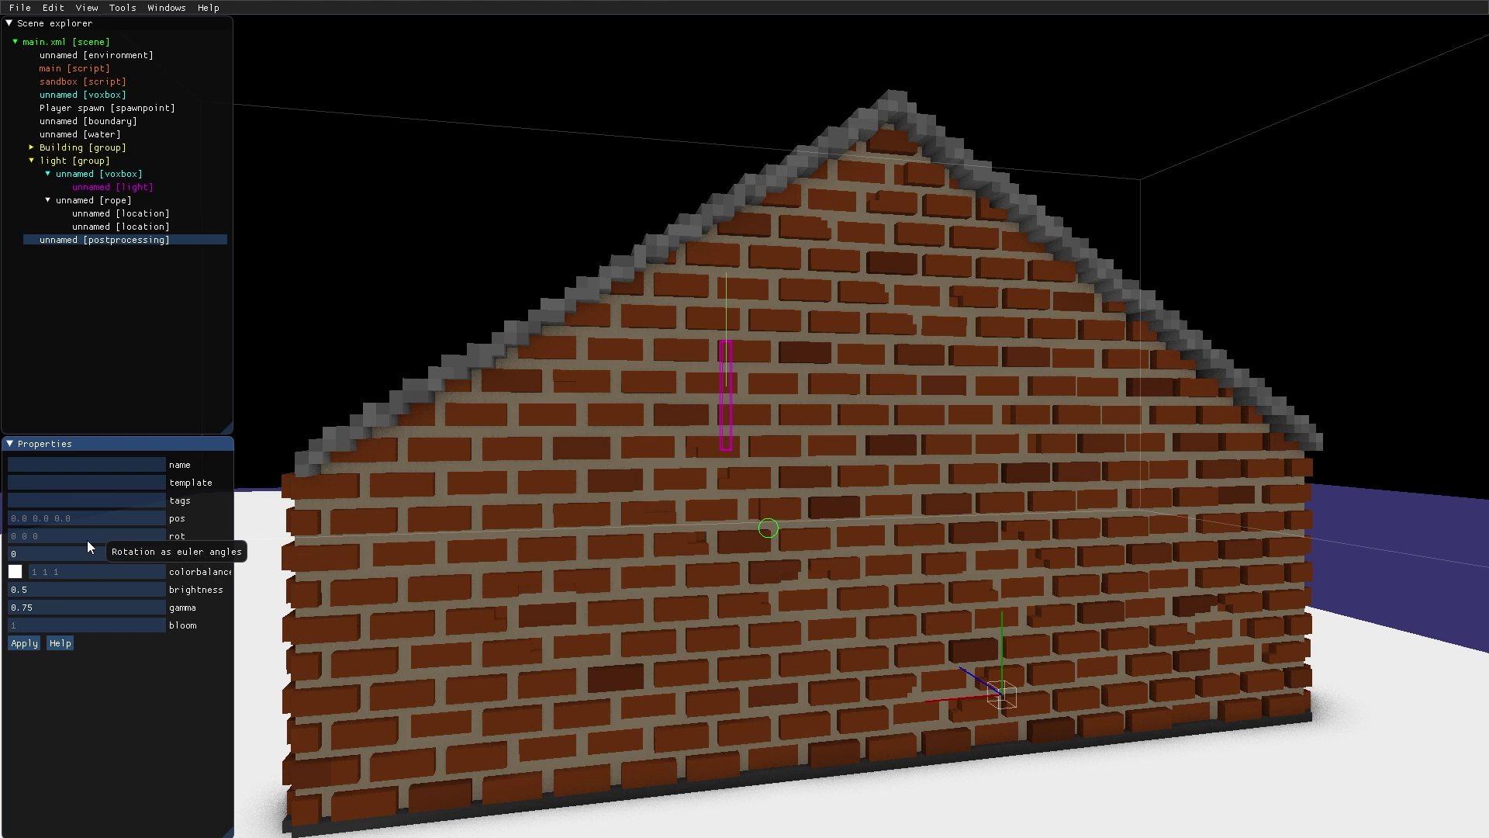
{"action": "key", "text": "F5"}
{"action": "key", "text": "s"}
{"action": "key", "text": "d"}
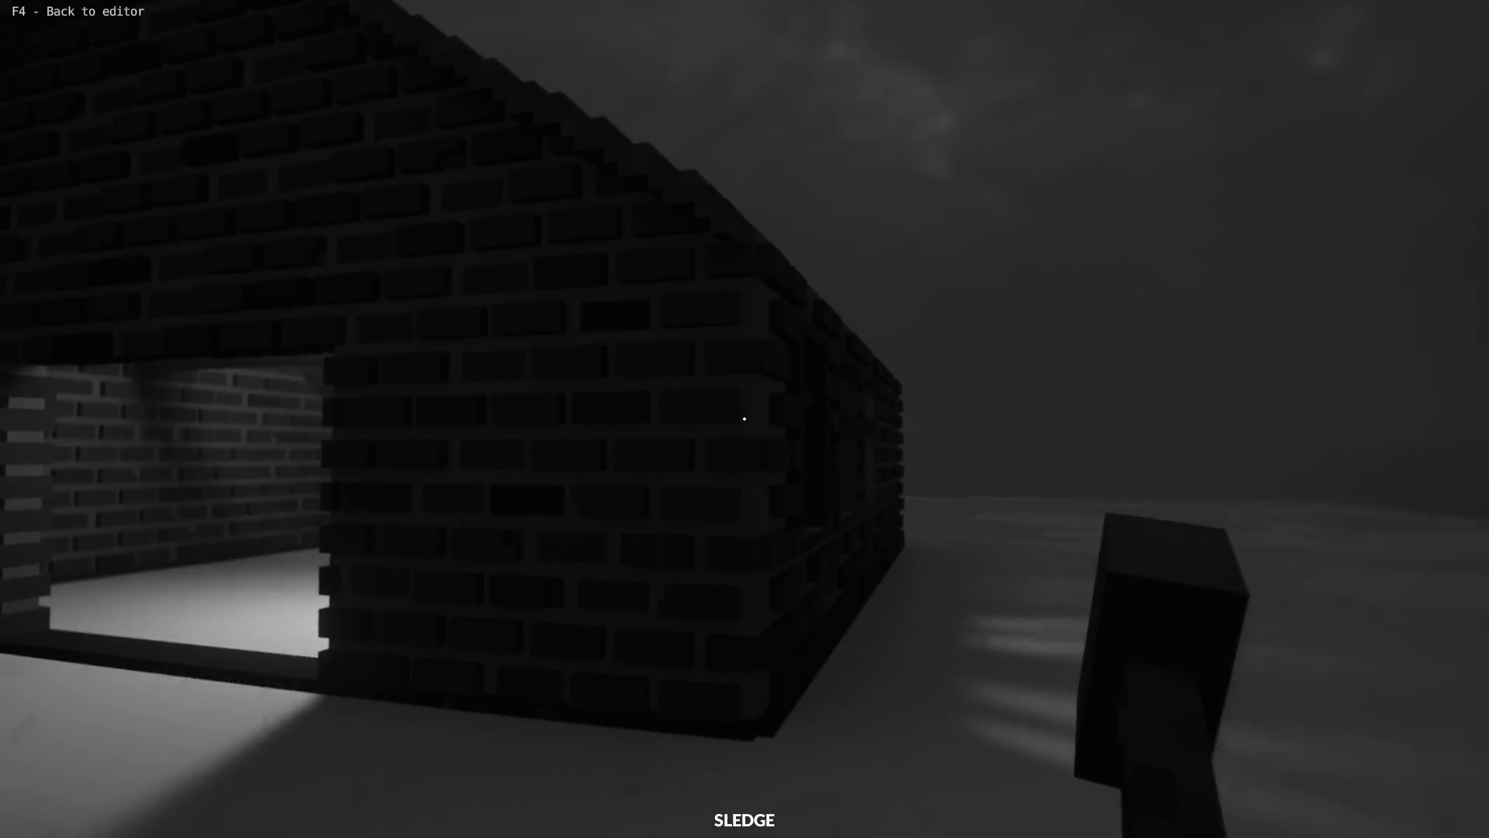
{"action": "key", "text": "w"}
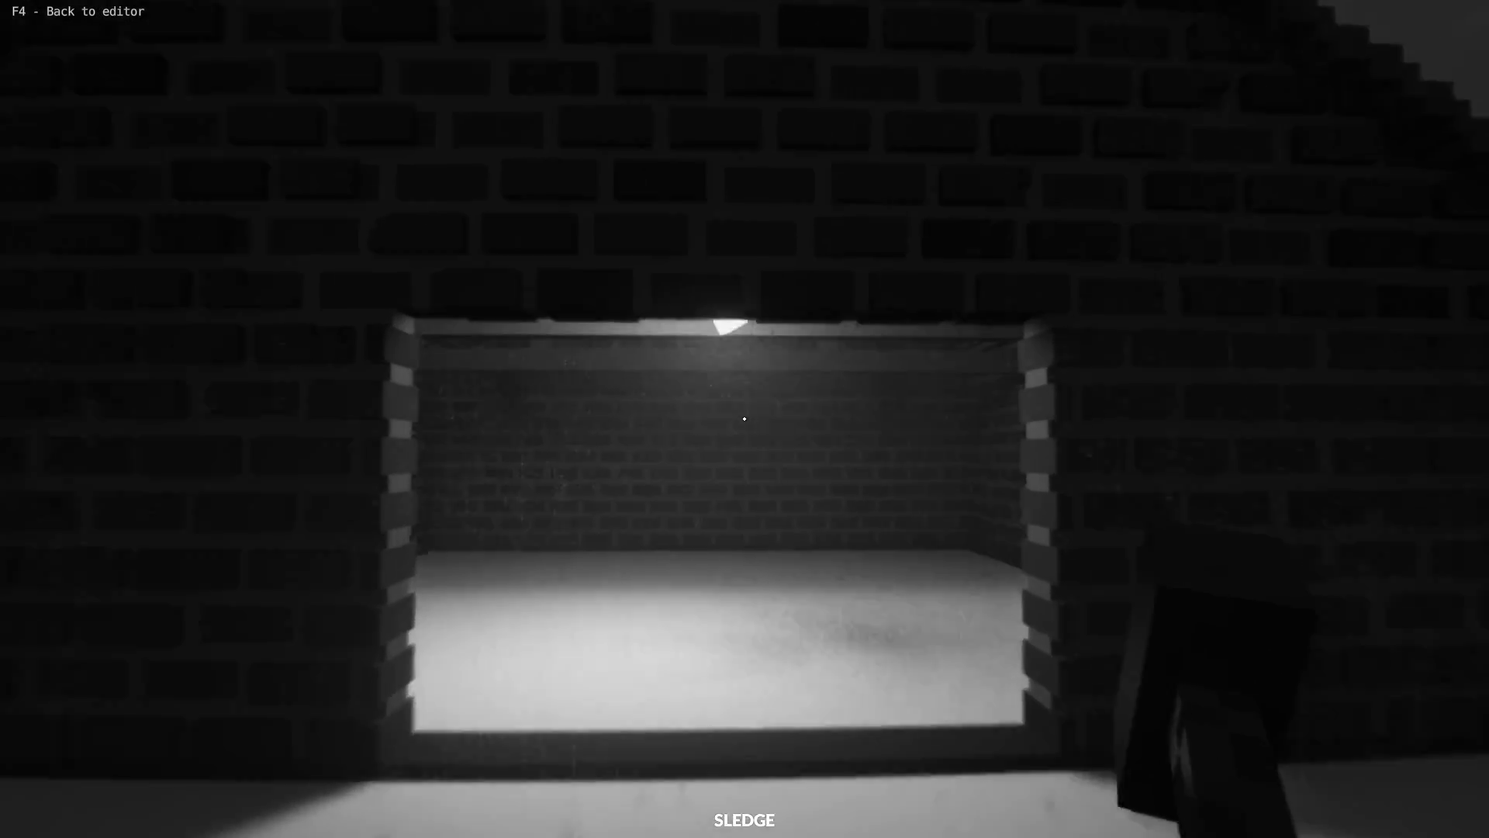
{"action": "key", "text": "F4"}
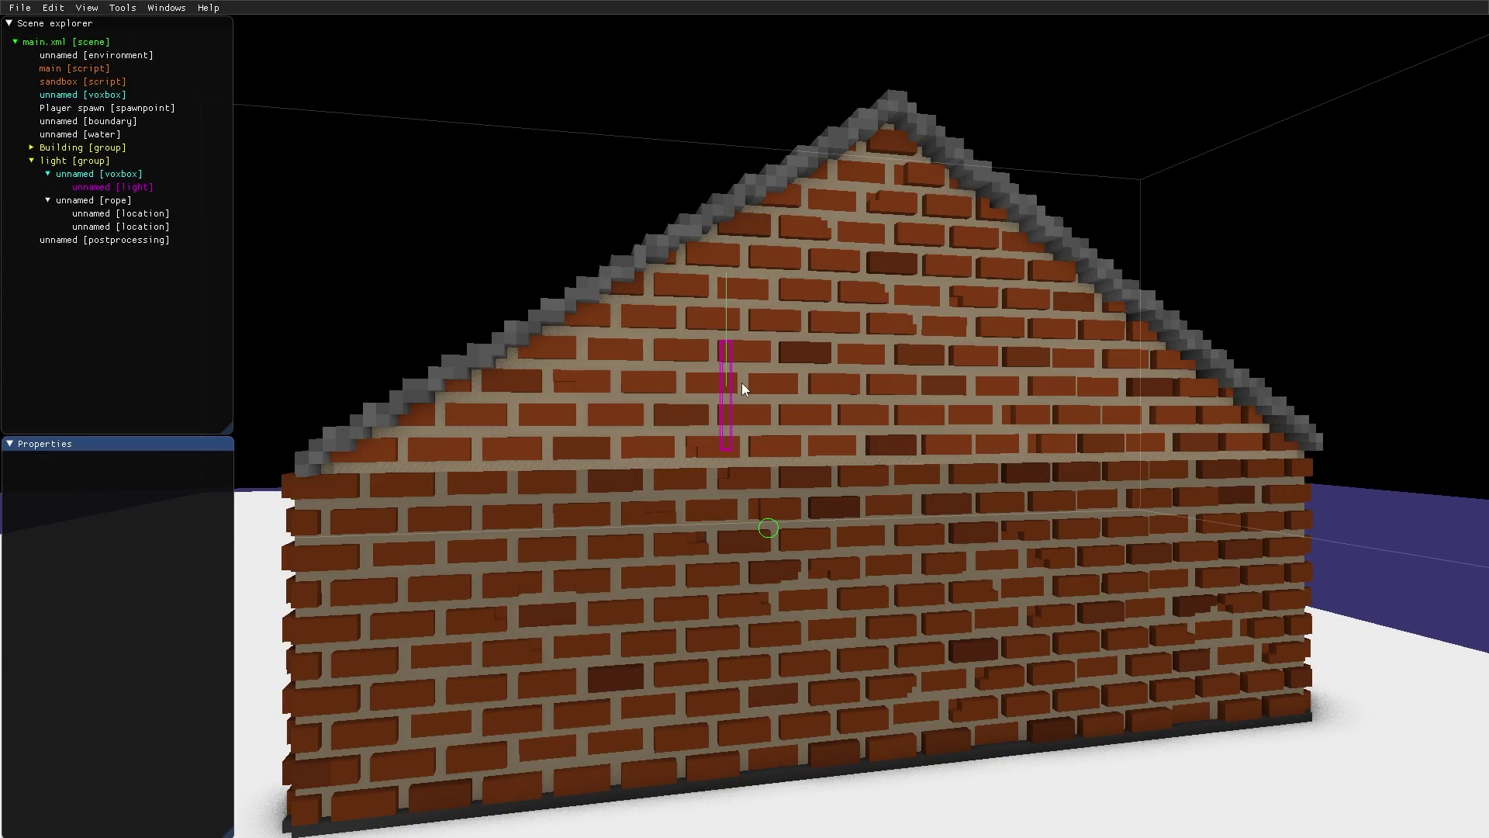
Step: Inspect the hanging tube lamp up close, checking the properties of its capsule light and its parent voxbox
{"action": "left_click", "coordinate": [729, 385]}
{"action": "left_click", "coordinate": [731, 411]}
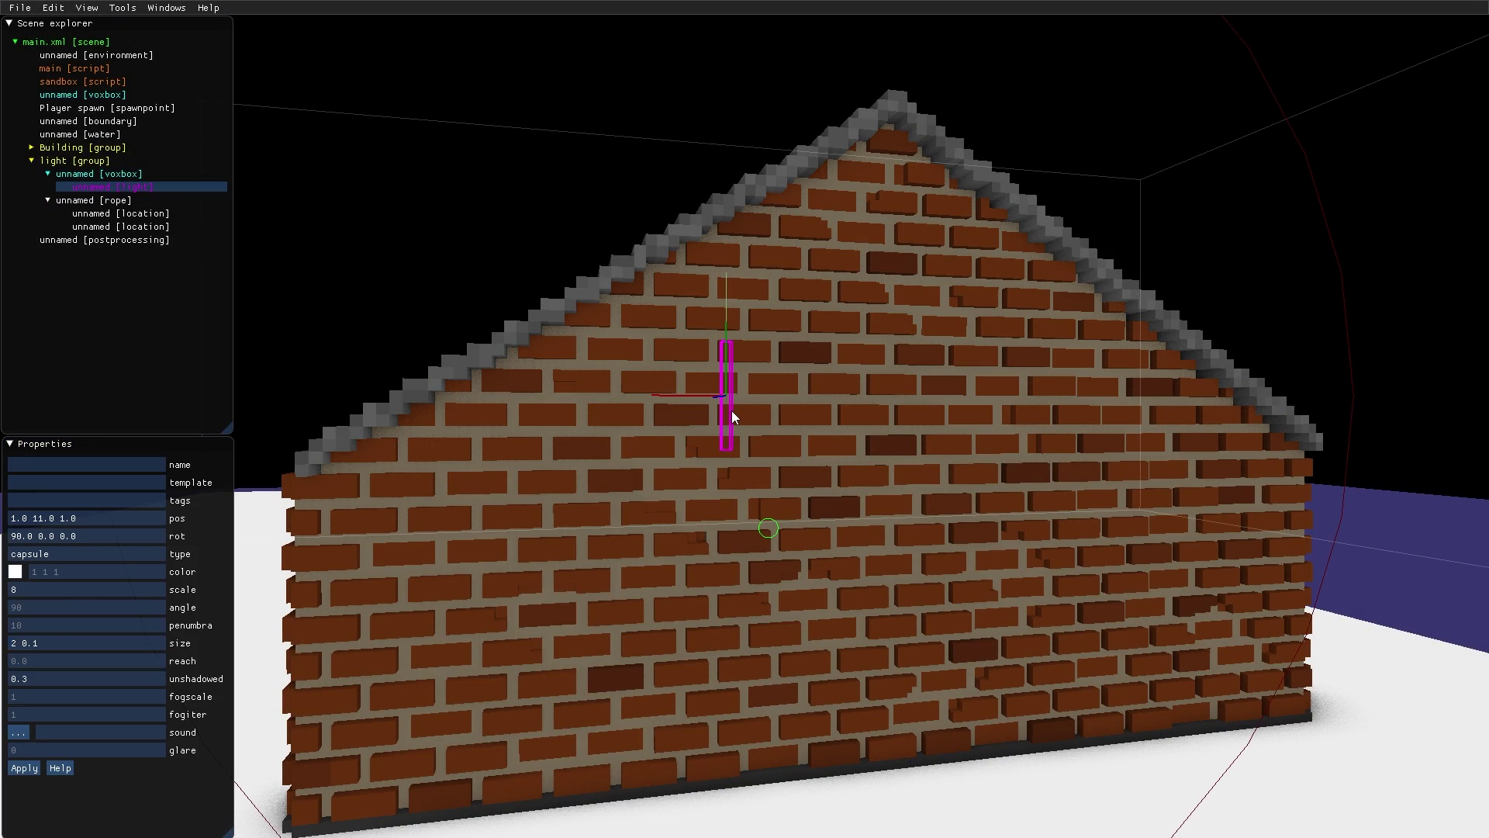
{"action": "key", "text": "f"}
{"action": "right_click_drag", "start_coordinate": [757, 431], "coordinate": [681, 424]}
{"action": "middle_click_drag", "start_coordinate": [681, 424], "coordinate": [722, 399]}
{"action": "right_click_drag", "start_coordinate": [722, 399], "coordinate": [737, 391]}
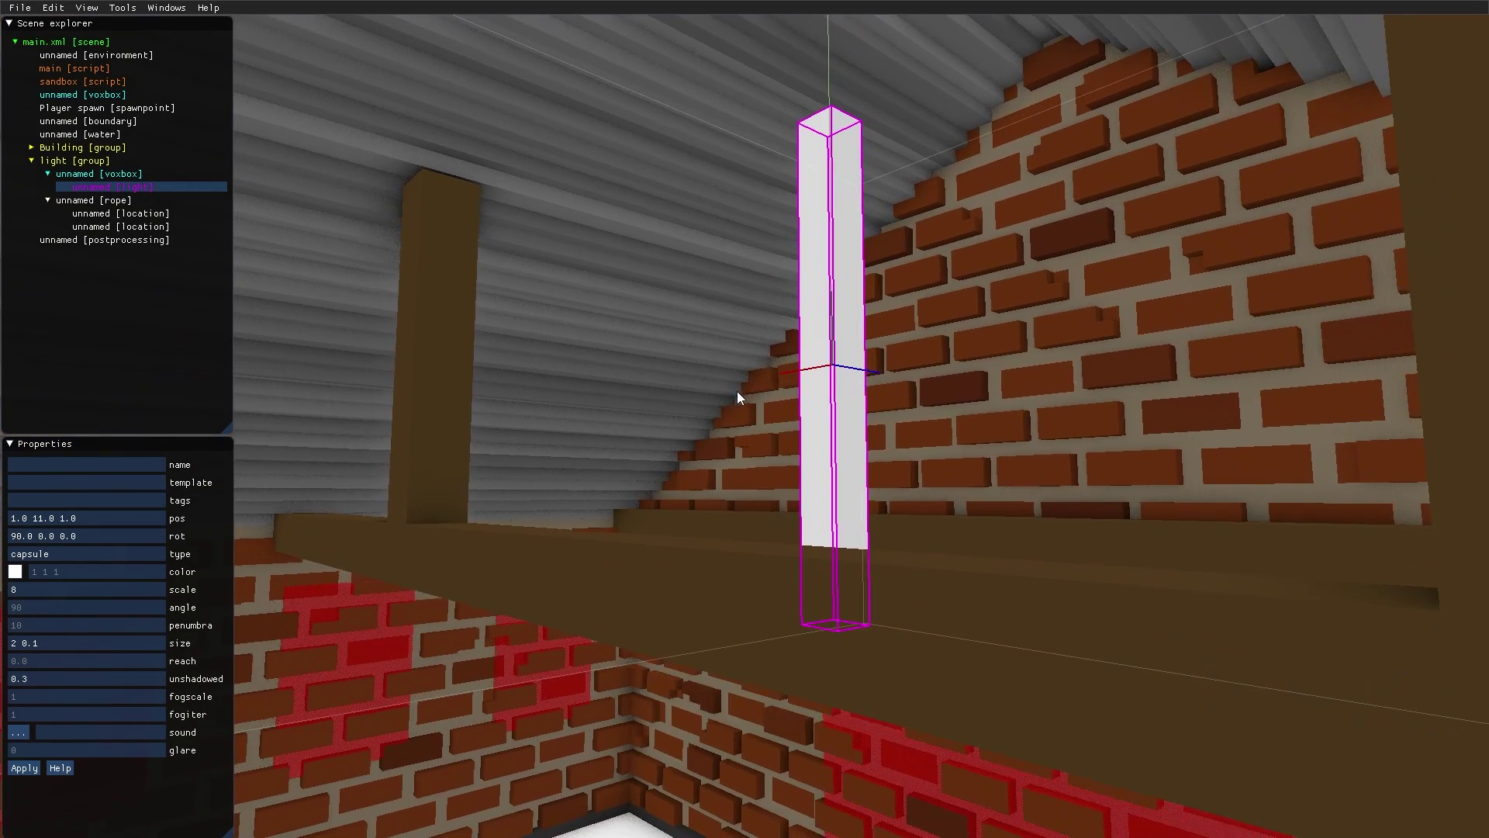
{"action": "left_click", "coordinate": [109, 173]}
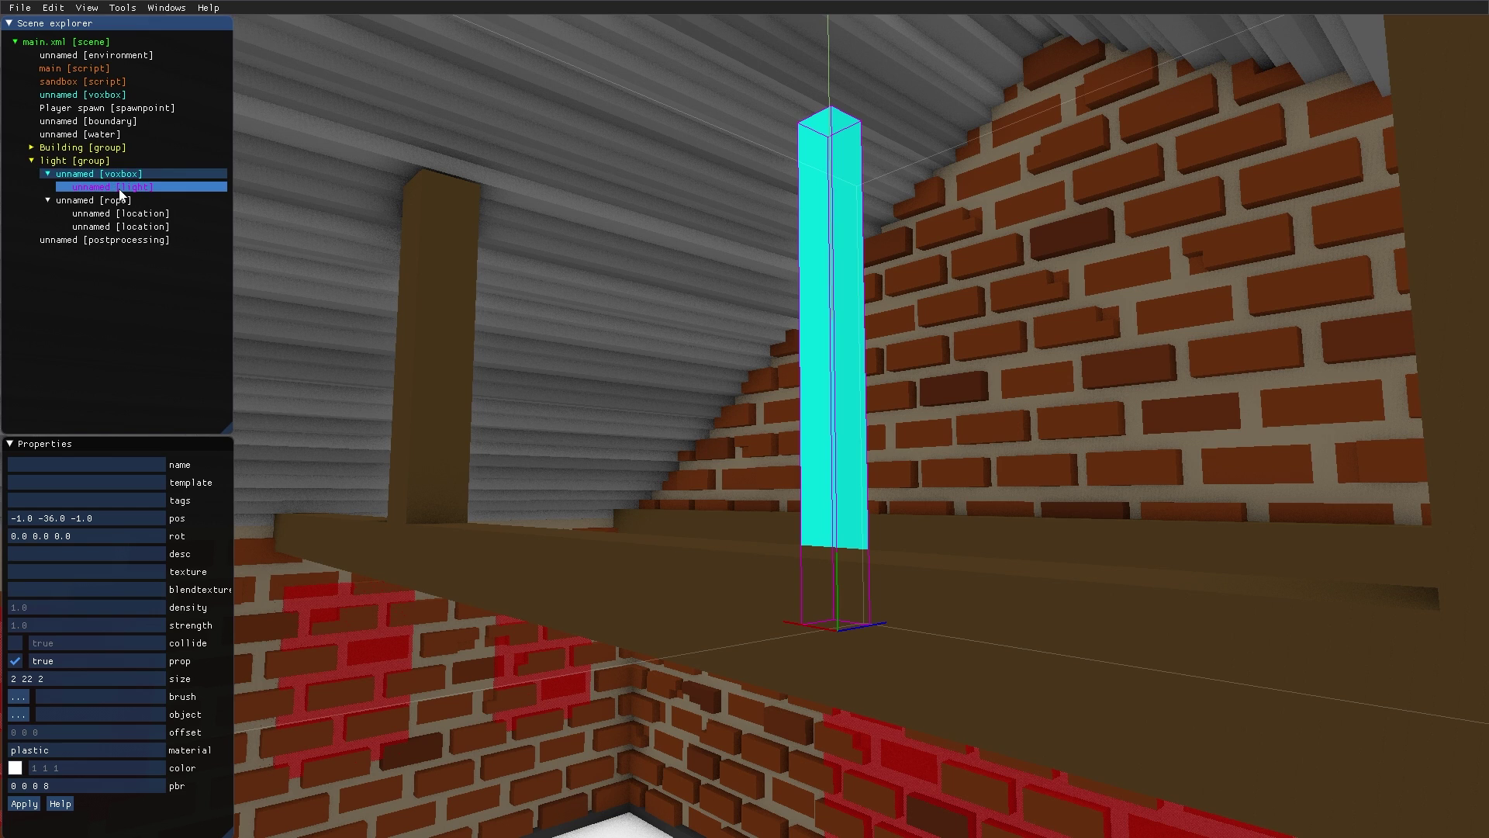
Step: Play-test the scene, shoot the hanging lamp with the gun, view the building from outside, and return to the editor
{"action": "key", "text": "F5"}
{"action": "key", "text": "3"}
{"action": "key", "text": "3"}
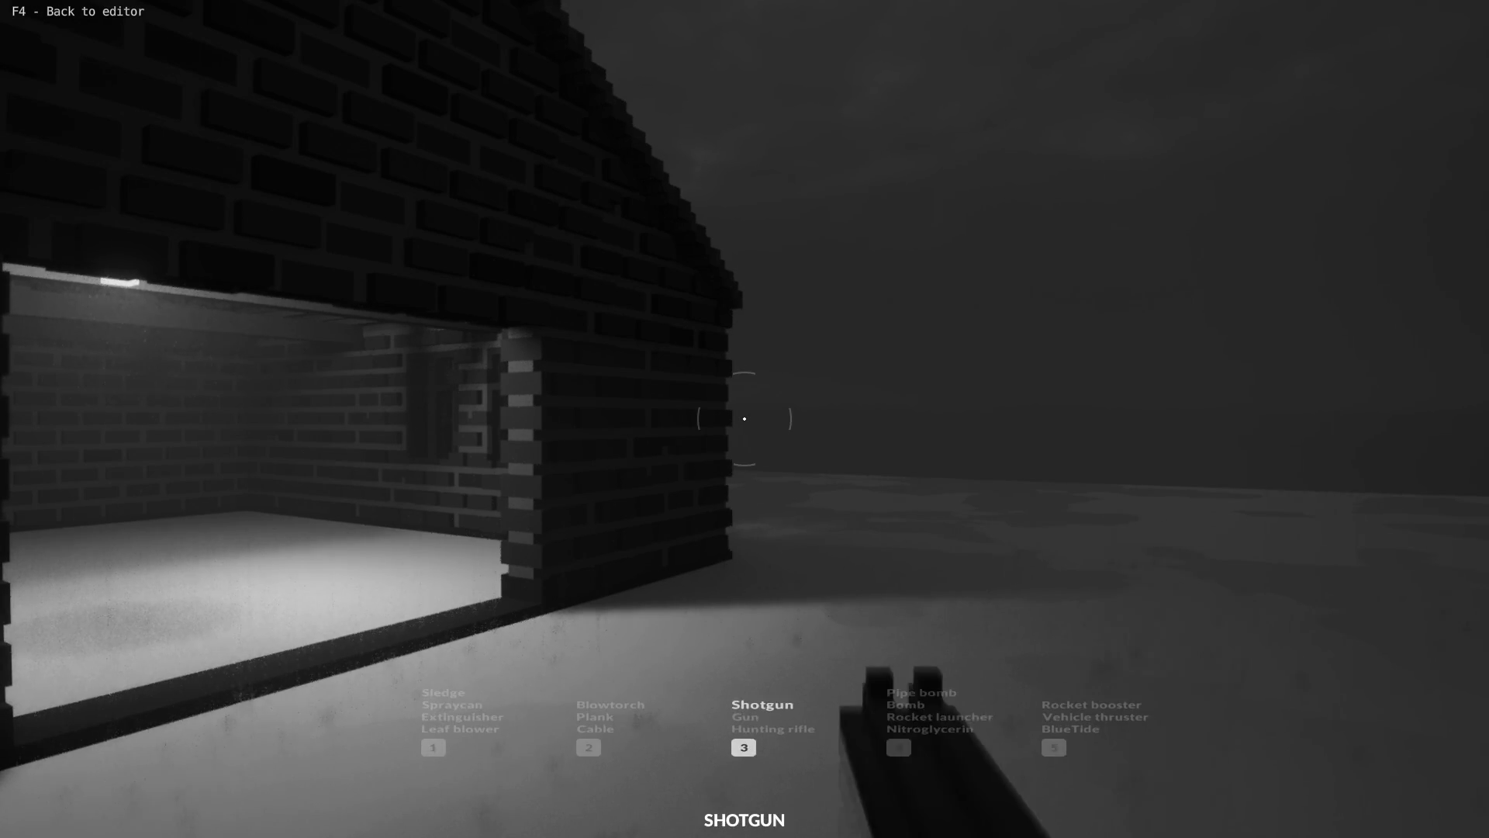
{"action": "key", "text": "w"}
{"action": "left_click", "coordinate": [745, 419]}
{"action": "key", "text": "s"}
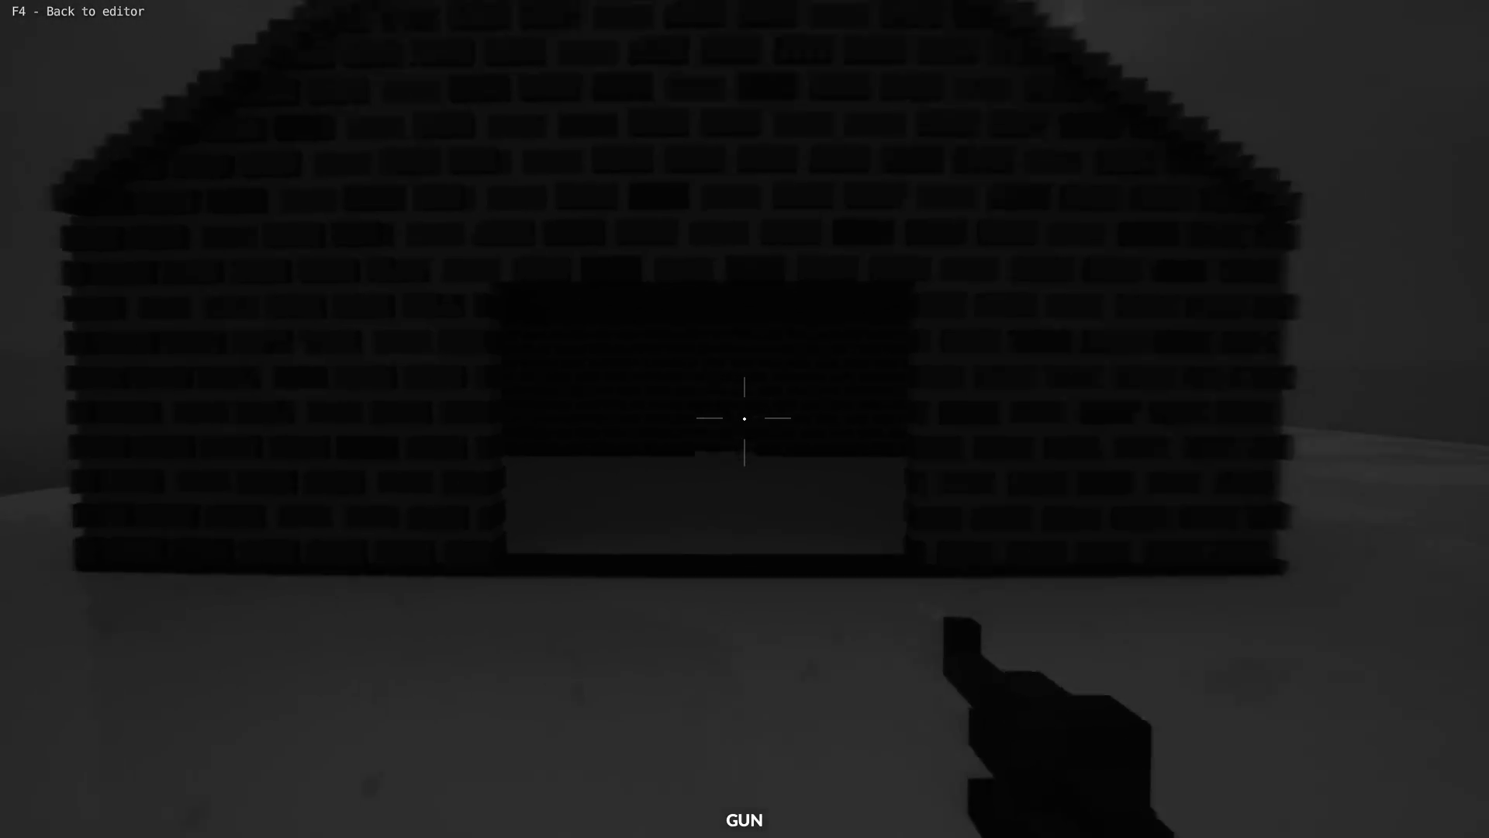
{"action": "key", "text": "a"}
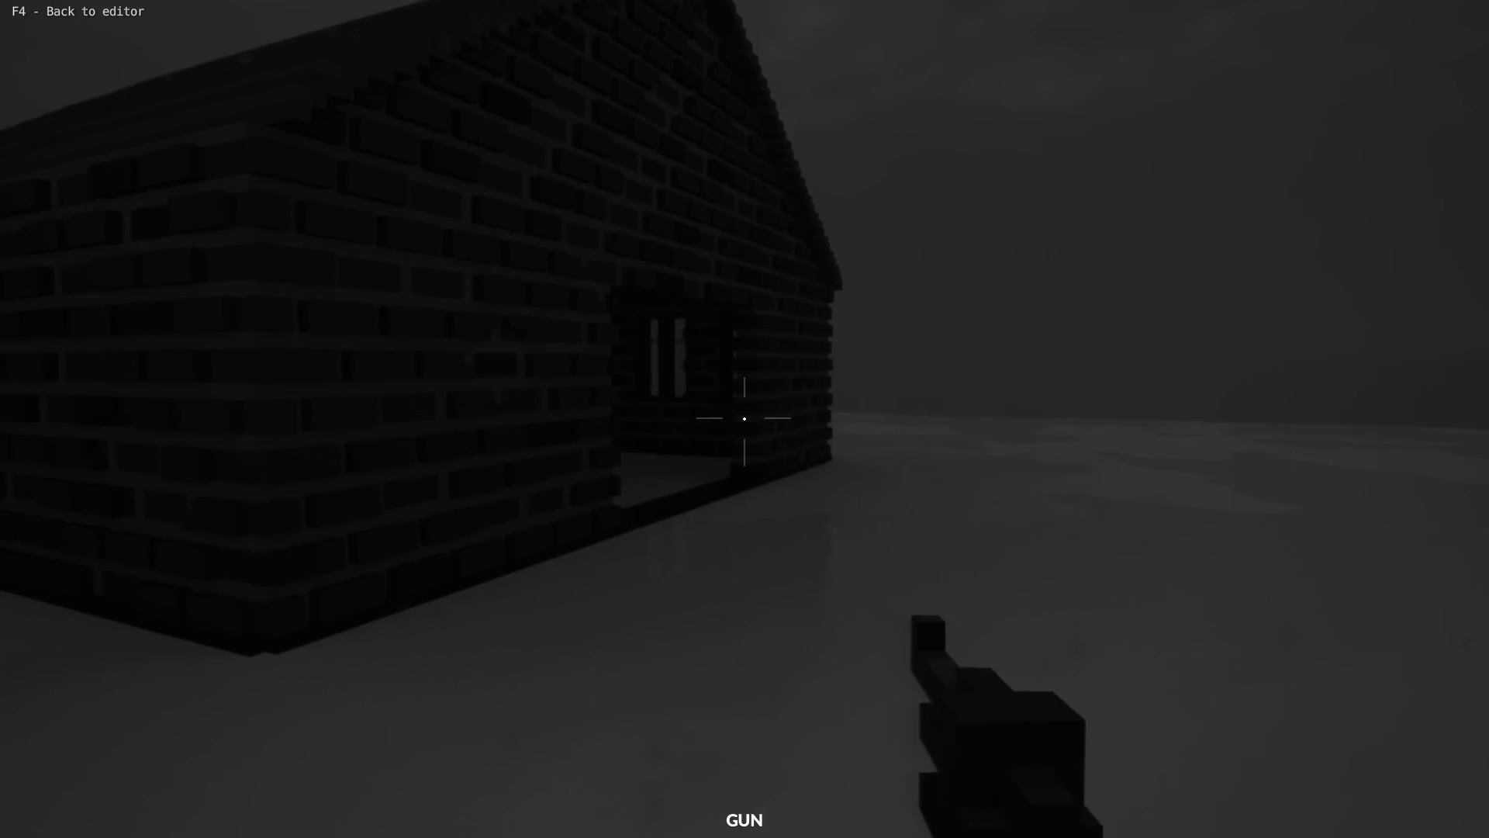
{"action": "key", "text": "d"}
{"action": "key", "text": "d"}
{"action": "key", "text": "s"}
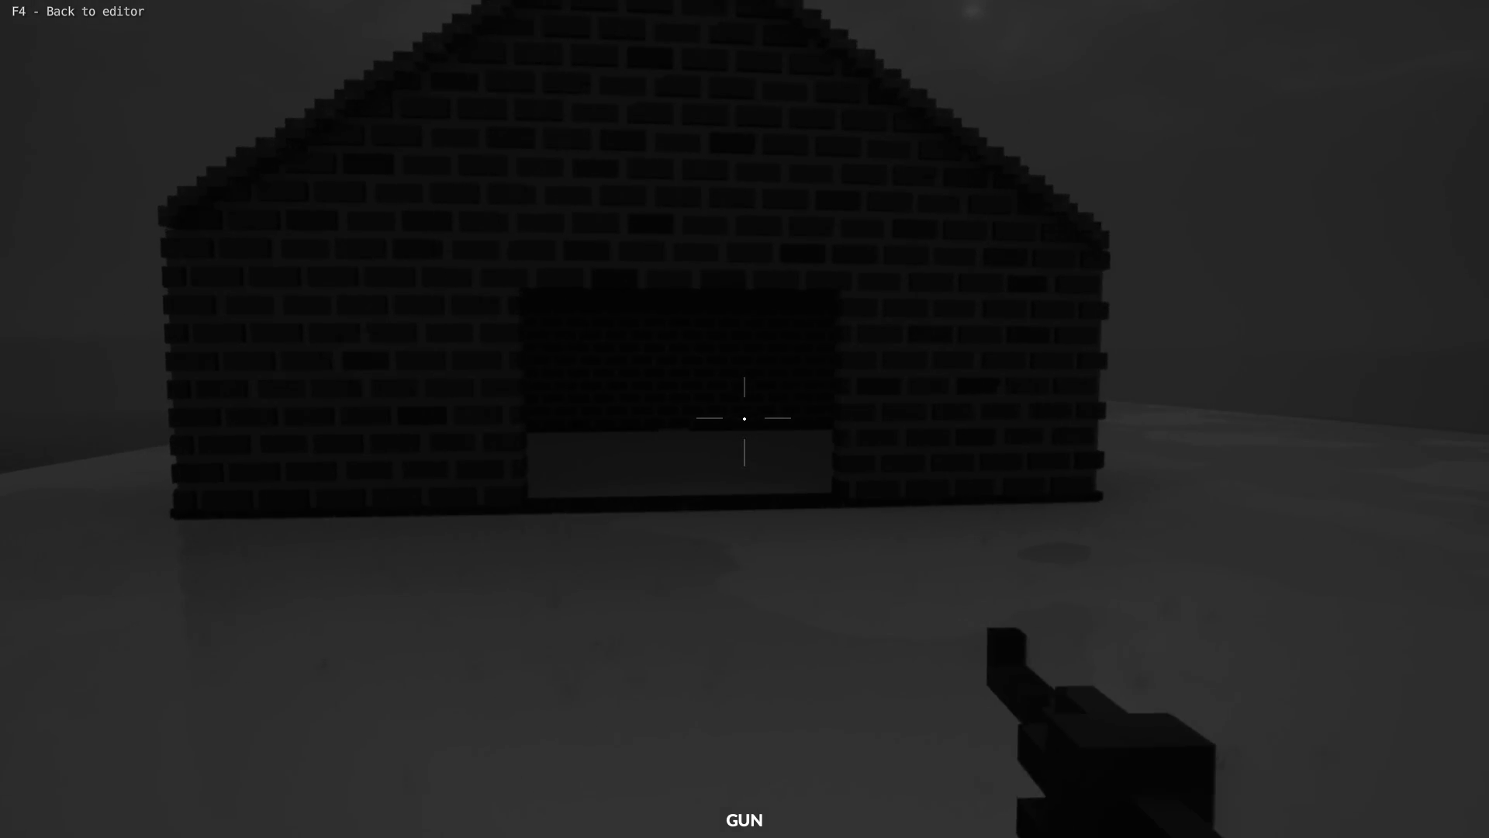
{"action": "key", "text": "F4"}
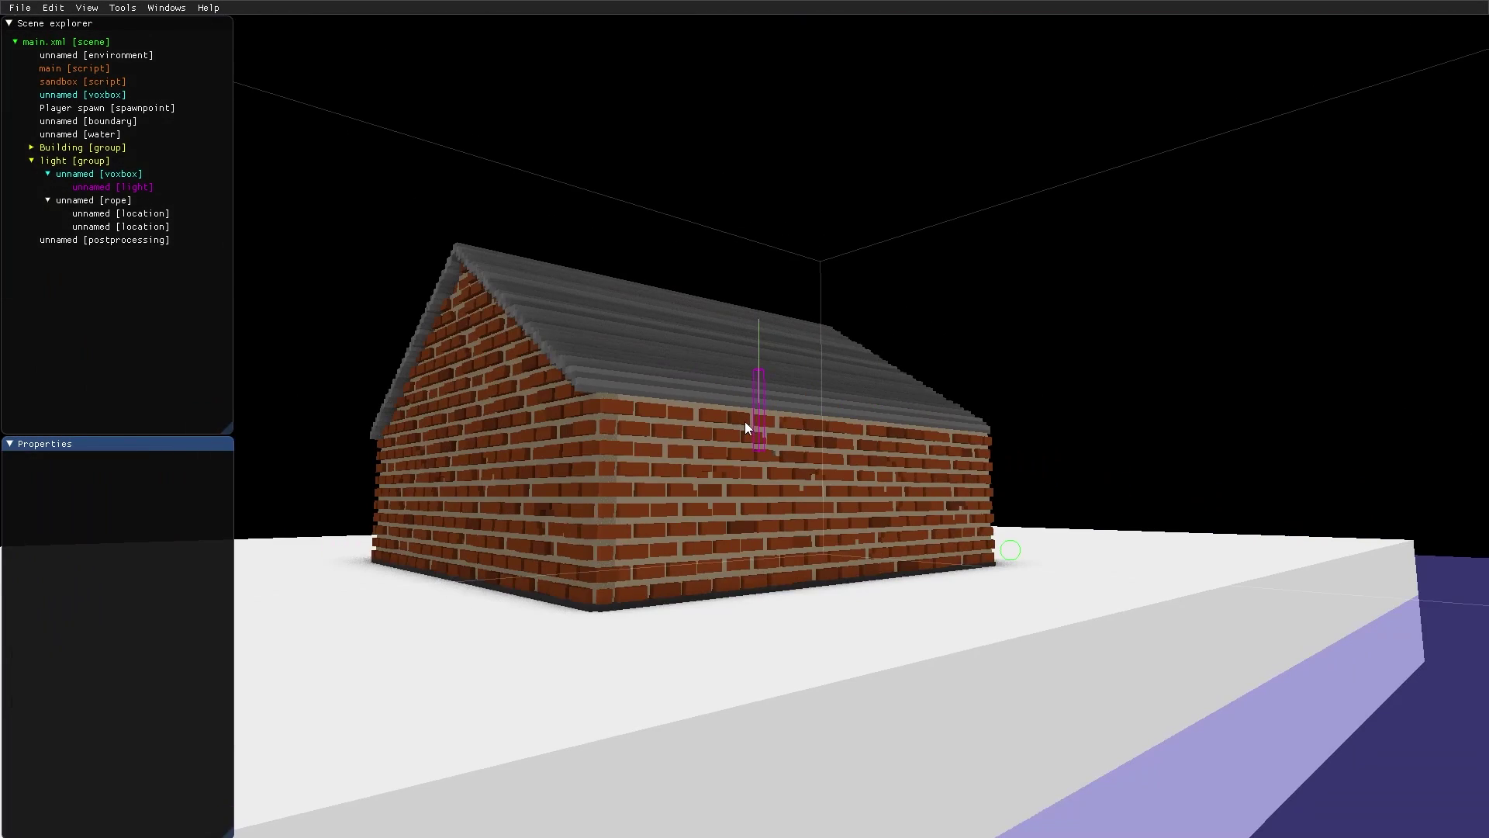
{"action": "right_click_drag", "start_coordinate": [745, 421], "coordinate": [774, 441]}
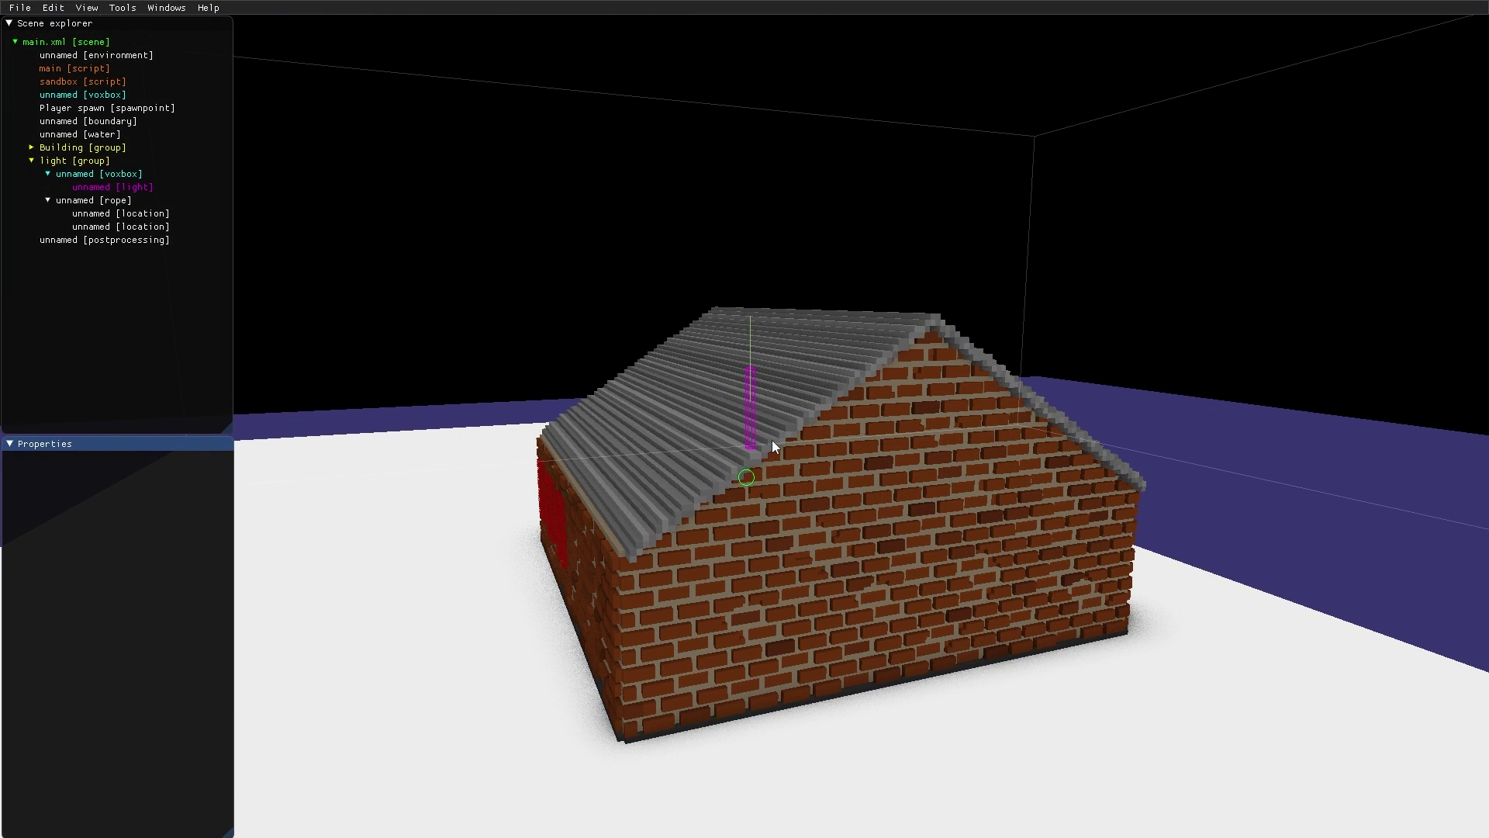